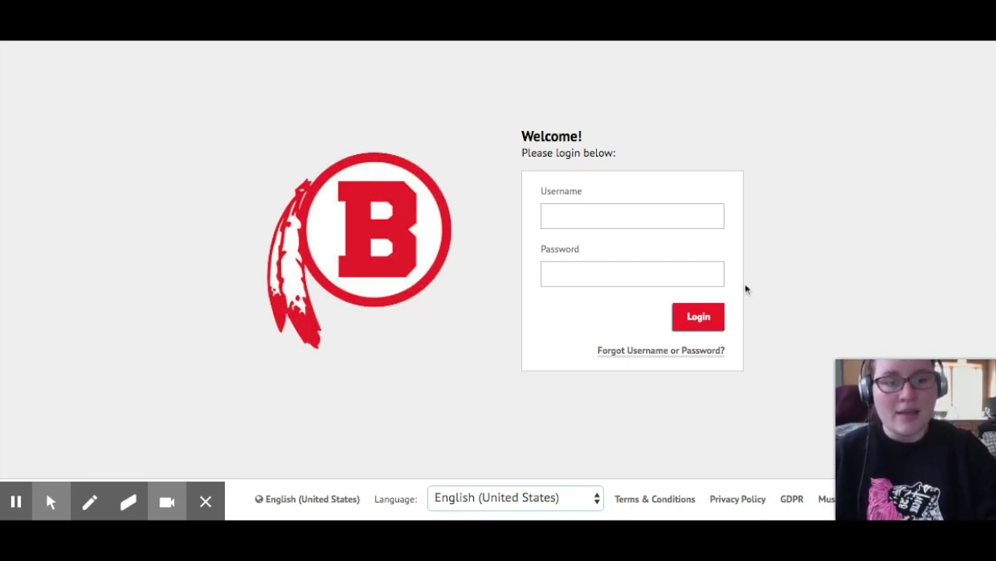
Log in to MusicFirst with the teacher account's username and password to reach My Classes
{"action": "left_click", "coordinate": [647, 207]}
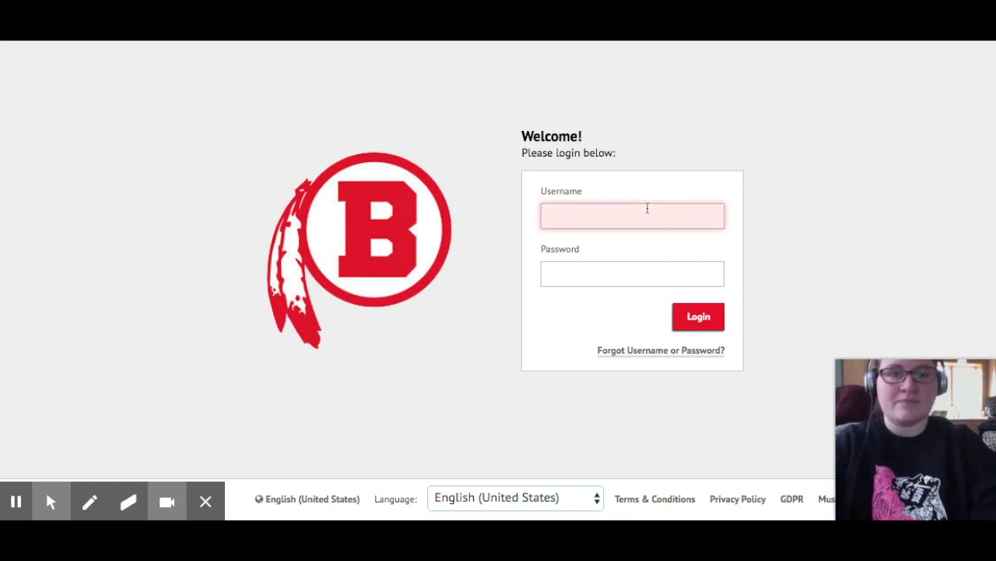
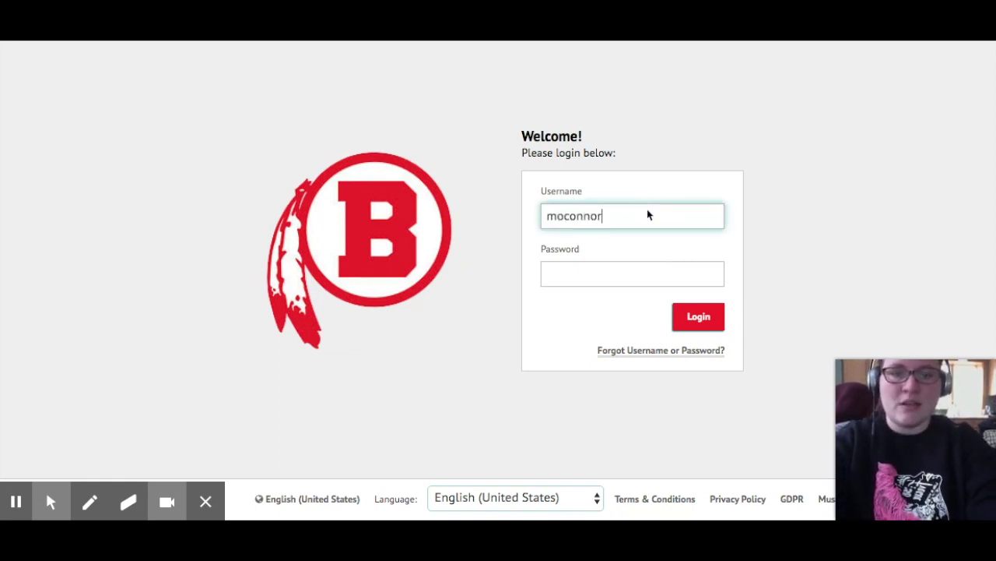
{"action": "key", "text": "Tab"}
{"action": "type", "text": "******"}
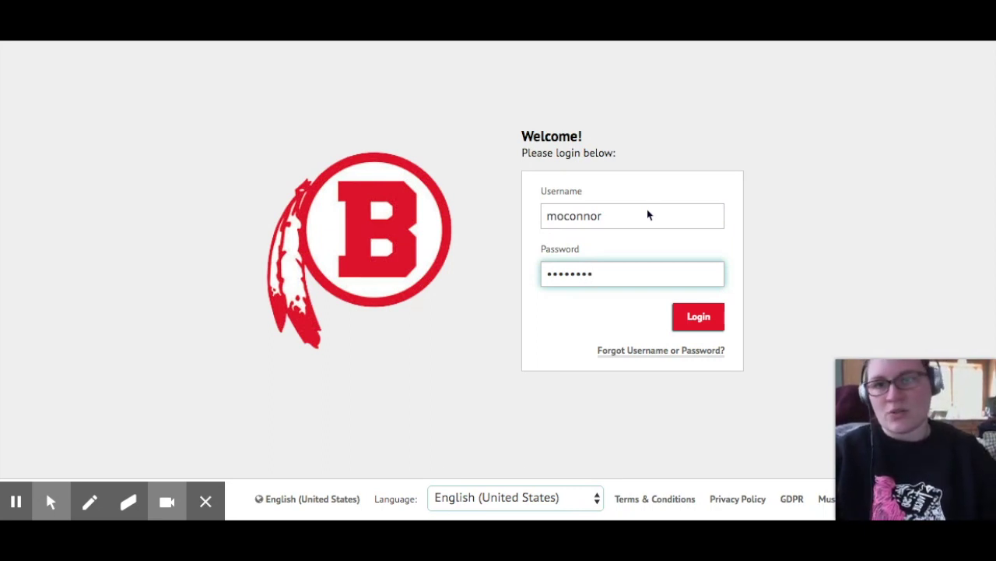
{"action": "key", "text": "Return"}
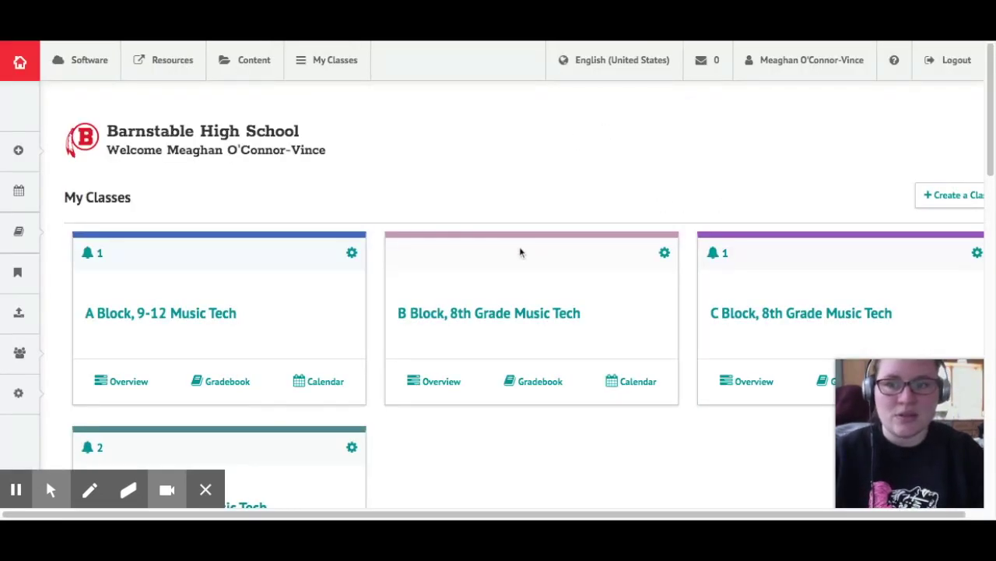
{"action": "scroll", "coordinate": [521, 251], "scroll_direction": "down", "scroll_amount": 2}
{"action": "scroll", "coordinate": [512, 195], "scroll_direction": "up", "scroll_amount": 2}
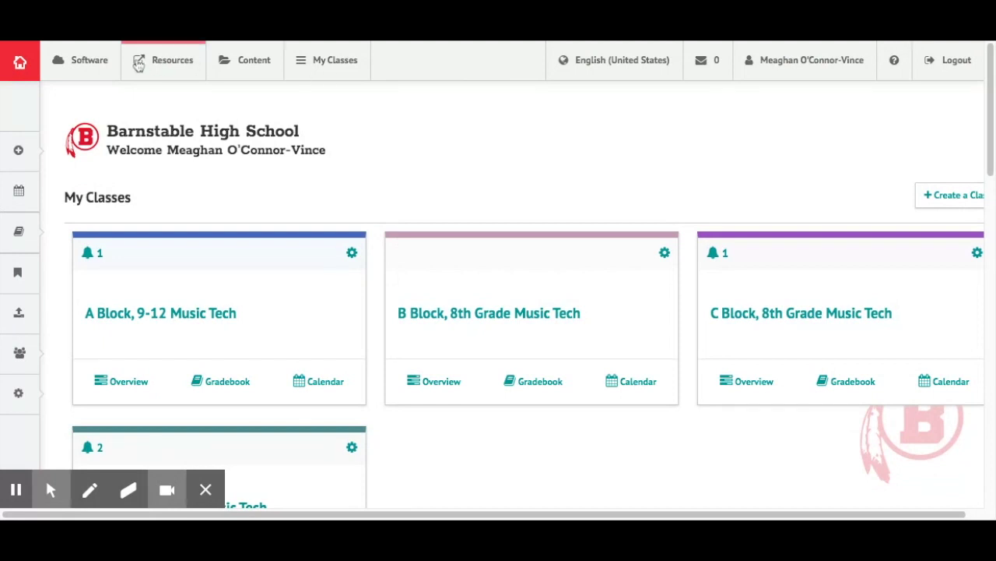
{"action": "left_click", "coordinate": [75, 61]}
Launch Soundtrap, start a new Music project, and preview the Anthem - Beat 1 (Full) loop
{"action": "left_click", "coordinate": [642, 184]}
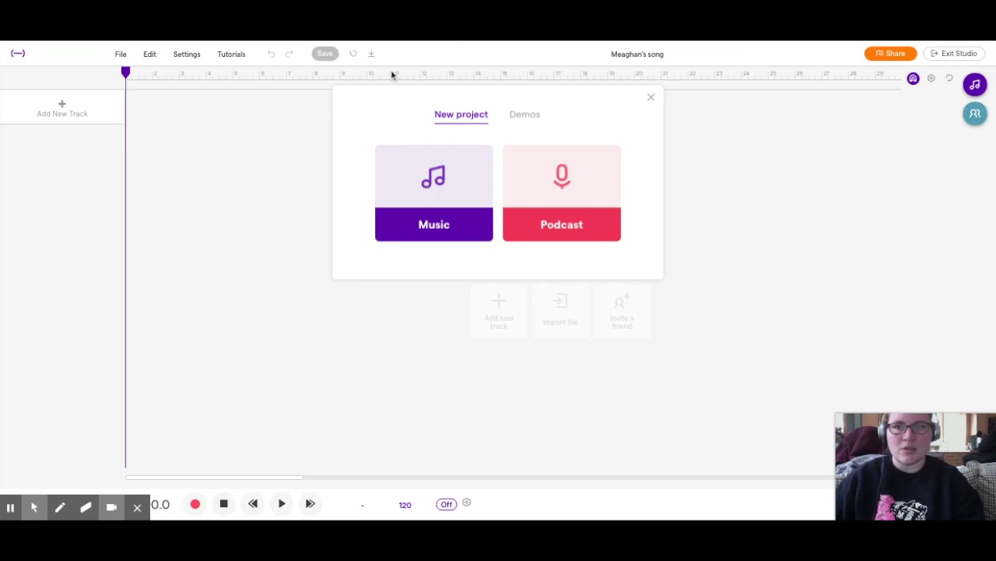
{"action": "left_click", "coordinate": [425, 175]}
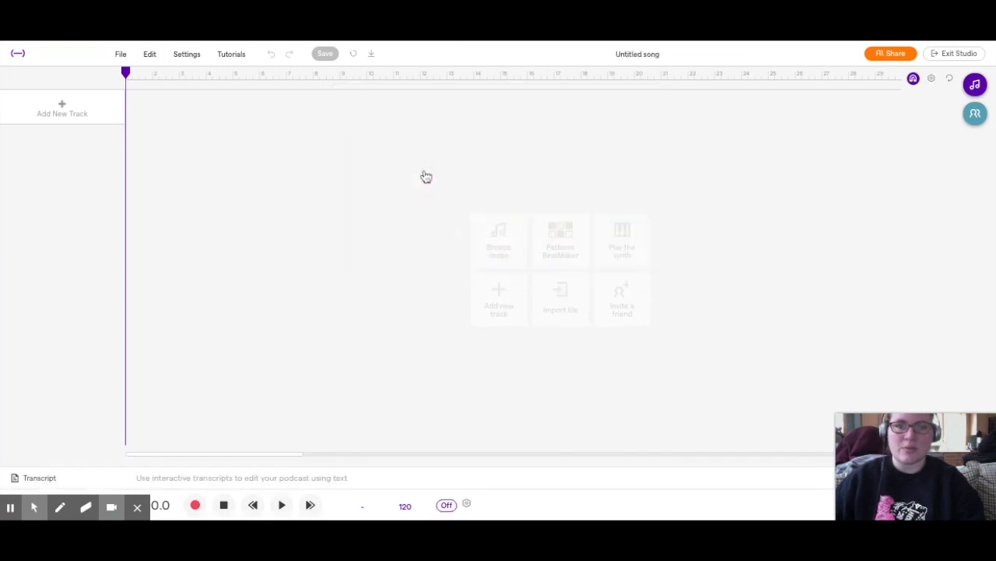
{"action": "left_click", "coordinate": [974, 84]}
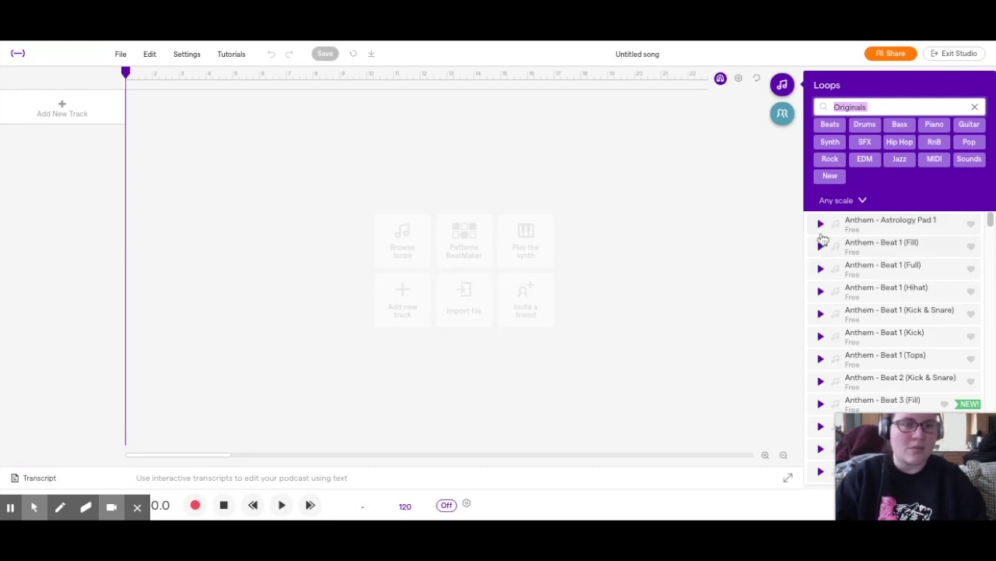
{"action": "left_click", "coordinate": [822, 269]}
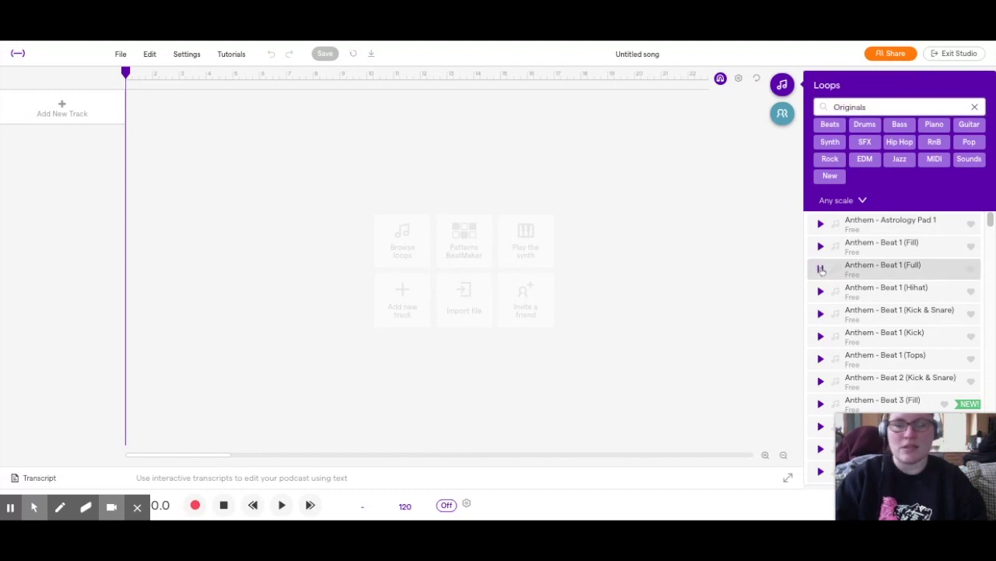
Browse the Loops list and preview the Brampton - 808 1 (Gritty) loop
{"action": "scroll", "coordinate": [866, 296], "scroll_direction": "down", "scroll_amount": 5}
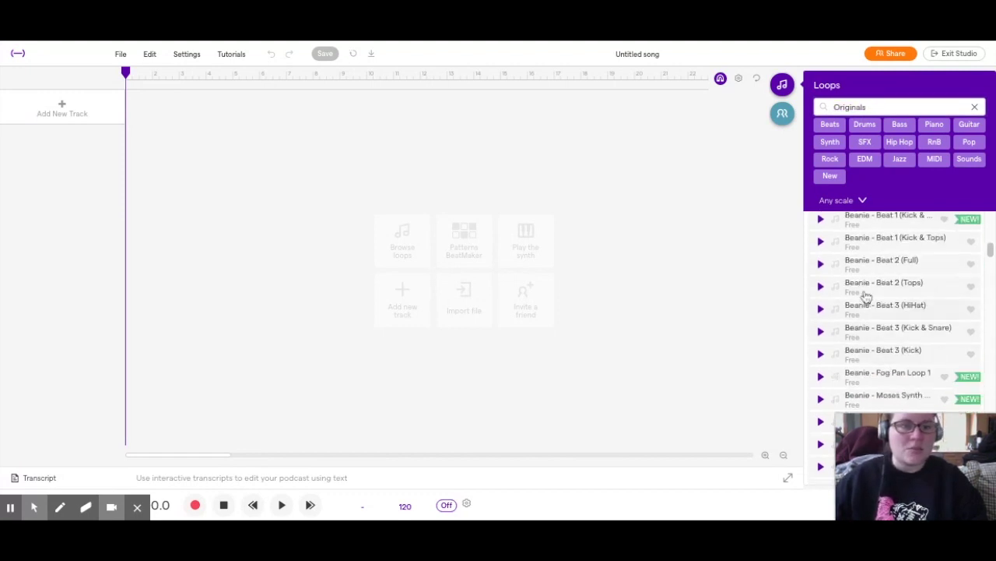
{"action": "scroll", "coordinate": [866, 296], "scroll_direction": "down", "scroll_amount": 5}
{"action": "left_click", "coordinate": [822, 289]}
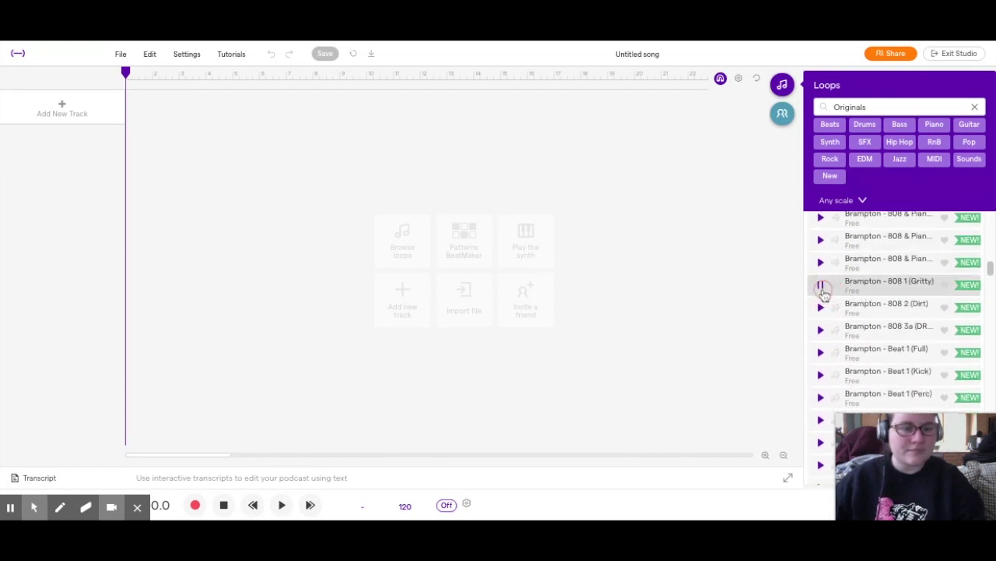
{"action": "scroll", "coordinate": [915, 337], "scroll_direction": "down", "scroll_amount": 5}
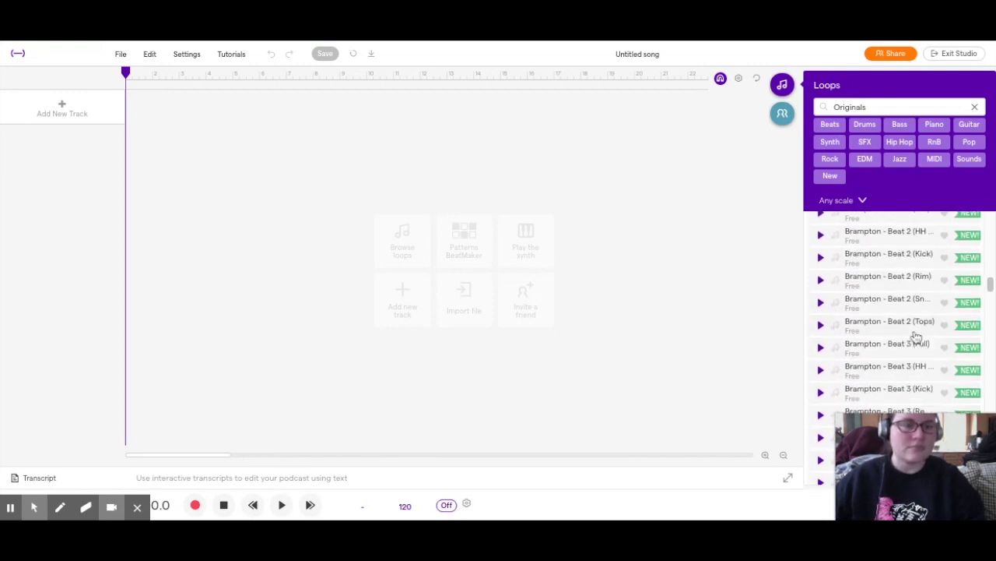
{"action": "scroll", "coordinate": [916, 337], "scroll_direction": "down", "scroll_amount": 10}
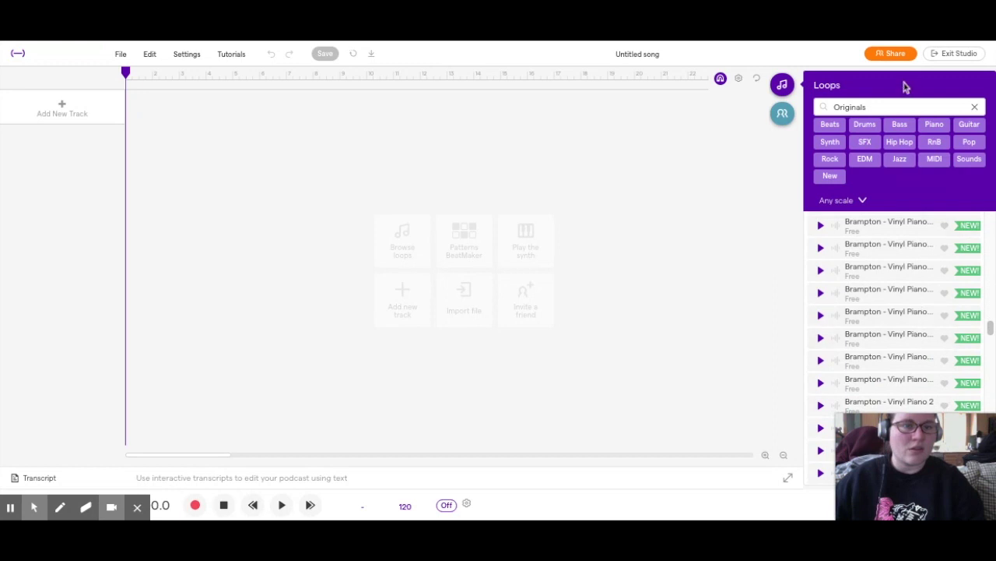
Filter loops to Hip Hop and preview Beanie - Beat 2 (Tops) and Beat 3 (HiHat)
{"action": "left_click", "coordinate": [899, 144]}
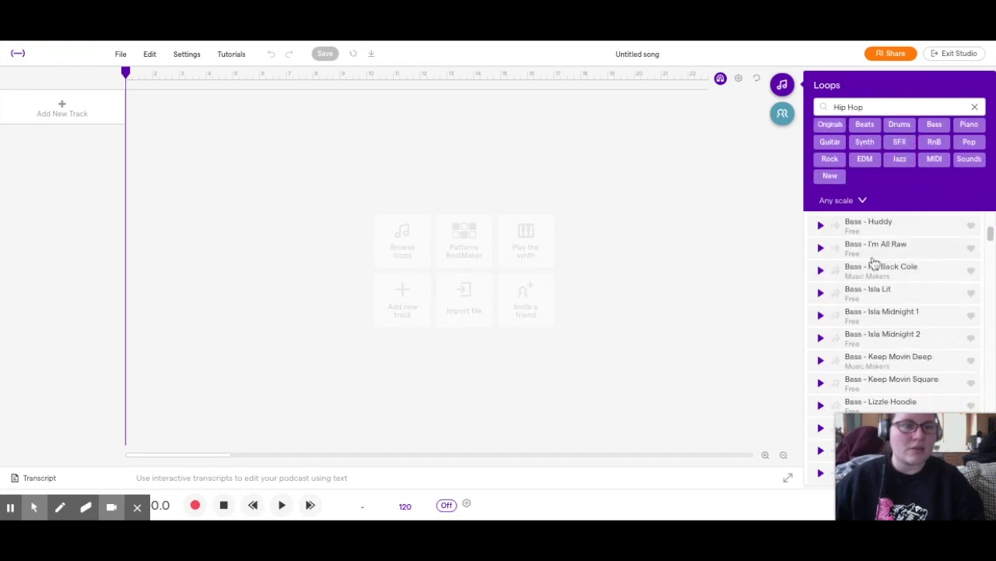
{"action": "scroll", "coordinate": [946, 323], "scroll_direction": "down", "scroll_amount": 5}
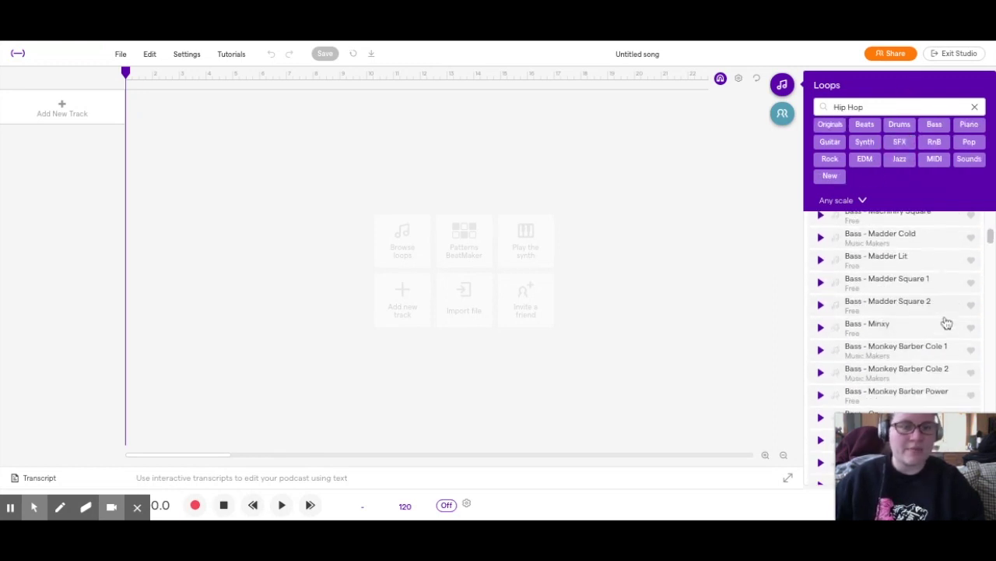
{"action": "scroll", "coordinate": [945, 322], "scroll_direction": "down", "scroll_amount": 10}
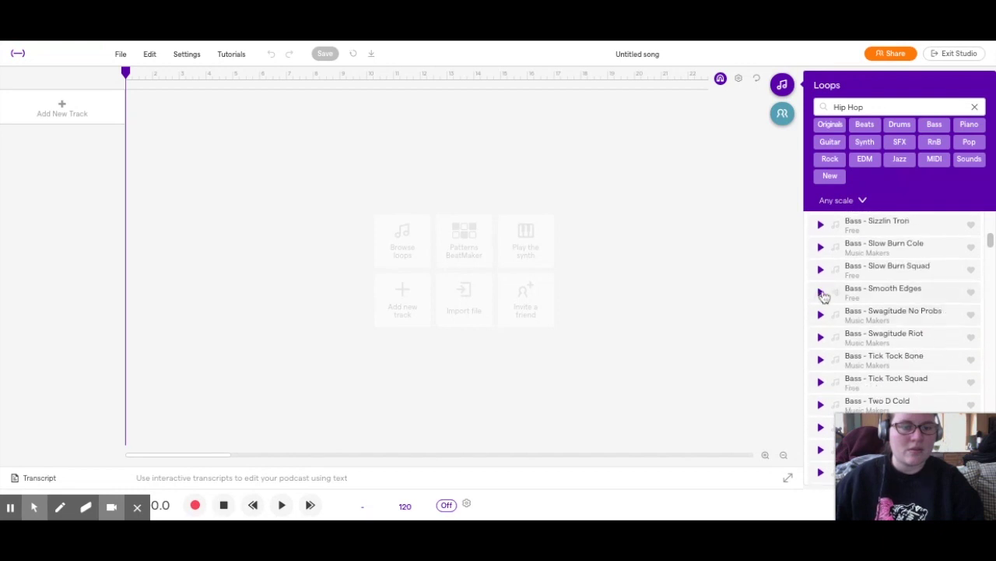
{"action": "scroll", "coordinate": [939, 325], "scroll_direction": "down", "scroll_amount": 5}
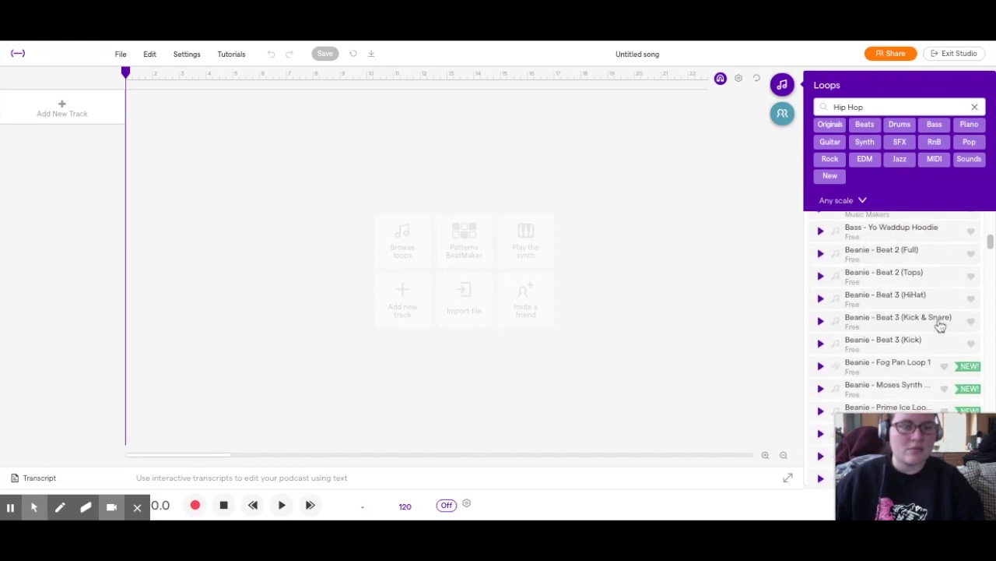
{"action": "left_click", "coordinate": [820, 275]}
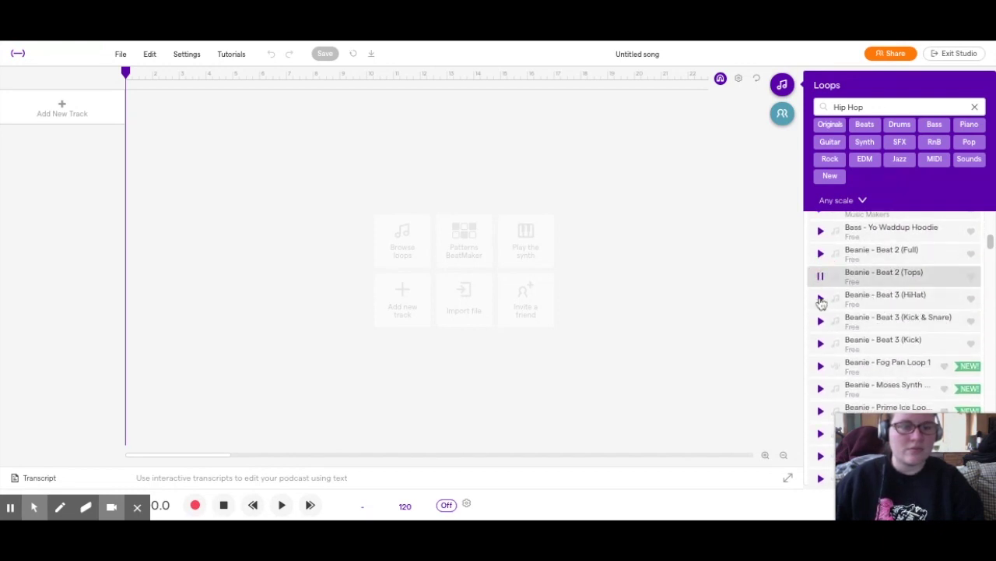
{"action": "left_click", "coordinate": [820, 300]}
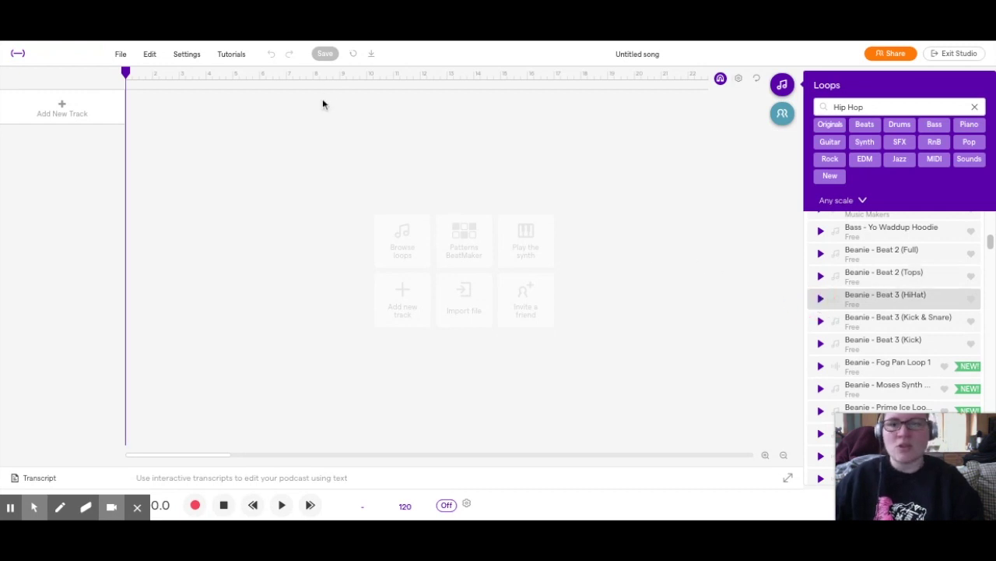
{"action": "left_click", "coordinate": [766, 457]}
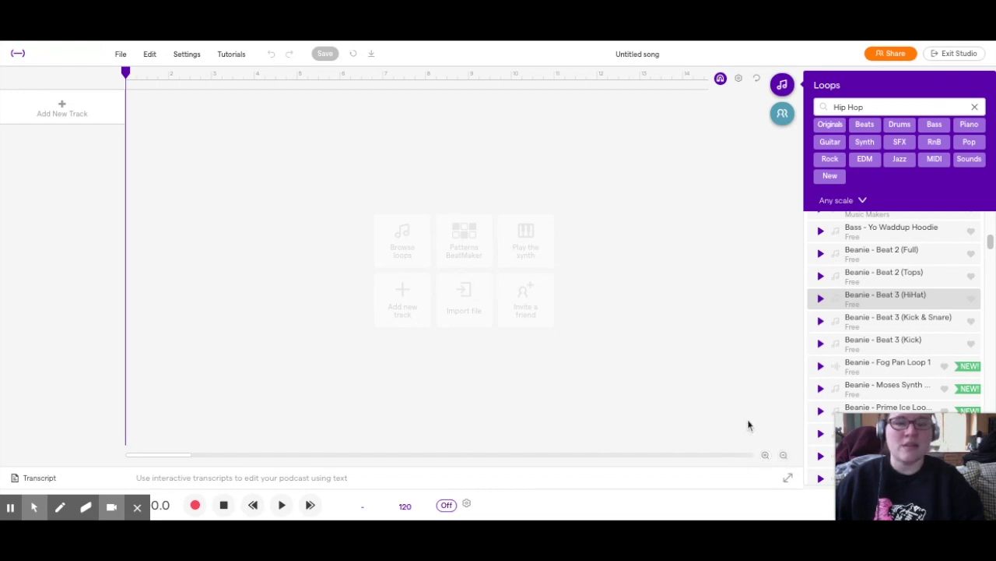
Zoom the timeline out and back in, then scroll through the Loops list
{"action": "left_click", "coordinate": [785, 457]}
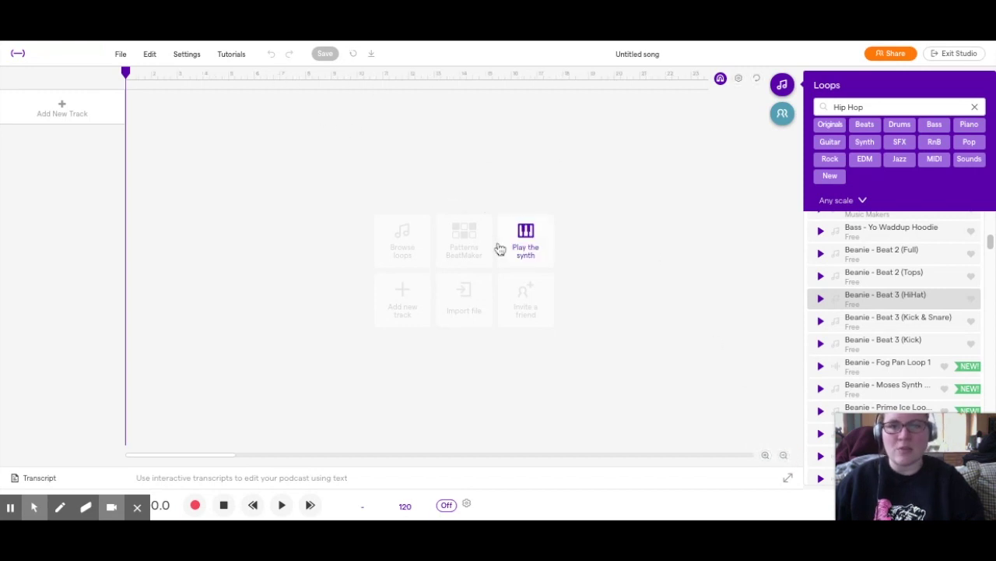
{"action": "left_click", "coordinate": [766, 458]}
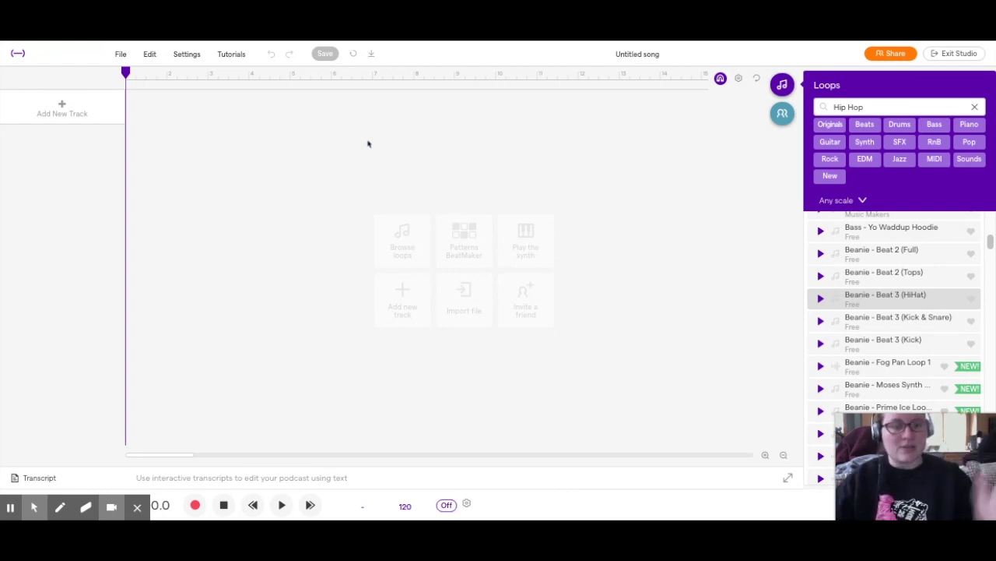
{"action": "scroll", "coordinate": [815, 315], "scroll_direction": "down", "scroll_amount": 2}
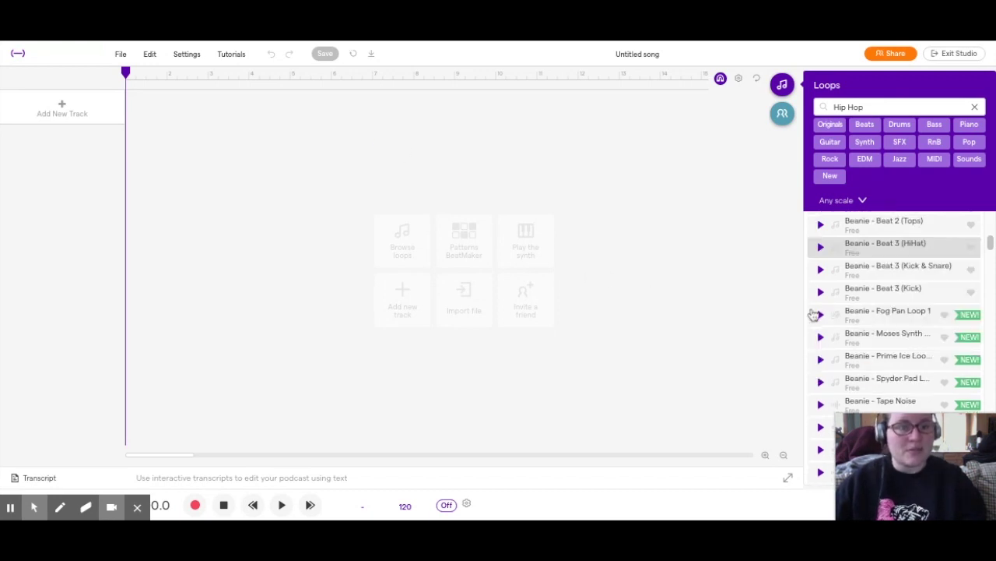
{"action": "scroll", "coordinate": [814, 316], "scroll_direction": "down", "scroll_amount": 10}
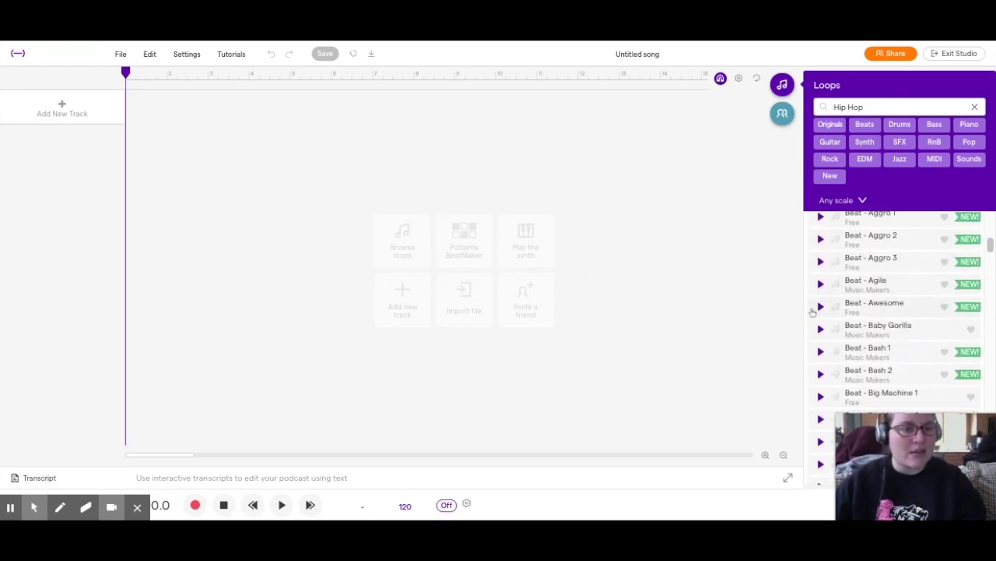
{"action": "scroll", "coordinate": [828, 286], "scroll_direction": "up", "scroll_amount": 6}
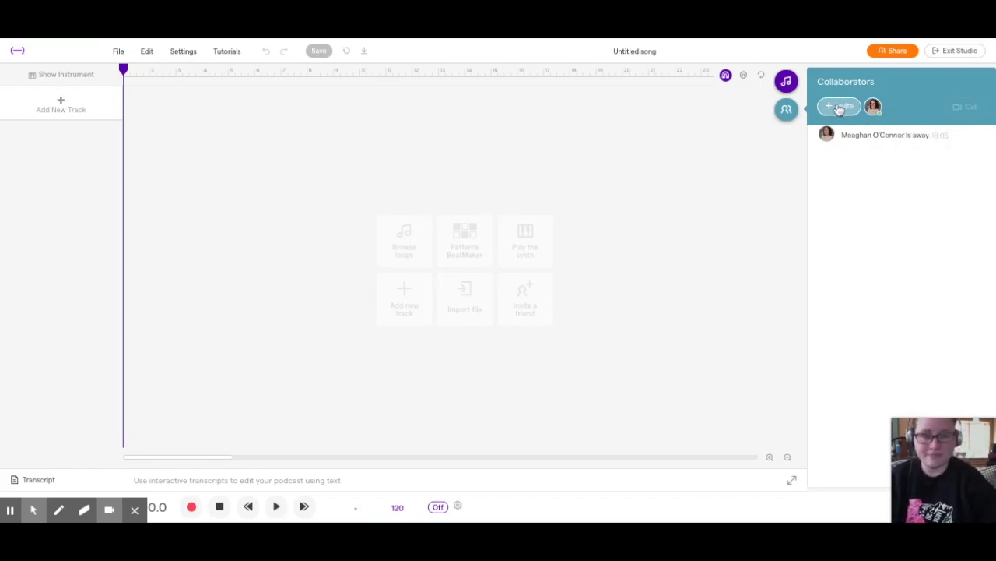
Start an invite so the project saves, dismiss Add people, and return to the Loops library
{"action": "left_click", "coordinate": [839, 107]}
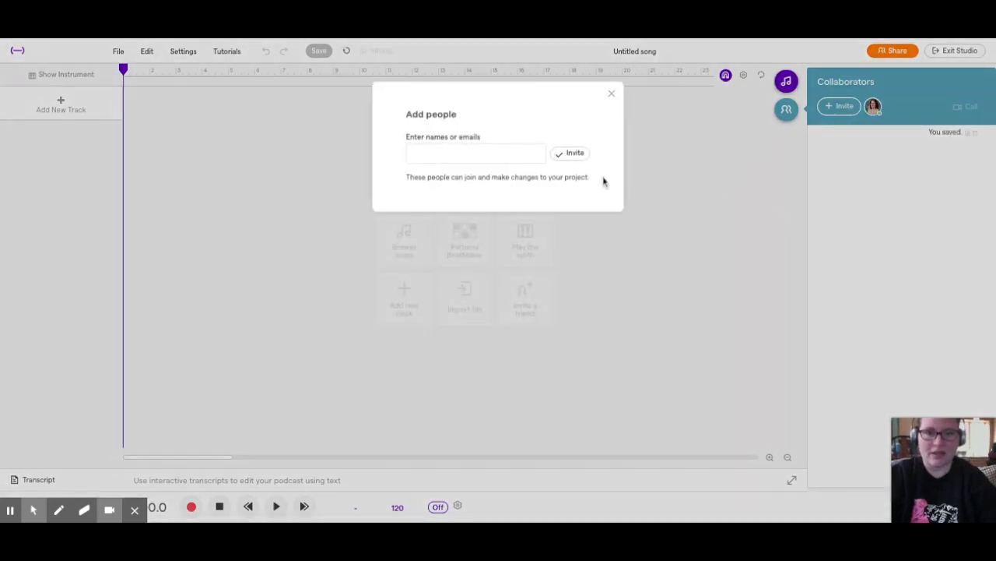
{"action": "left_click", "coordinate": [611, 94]}
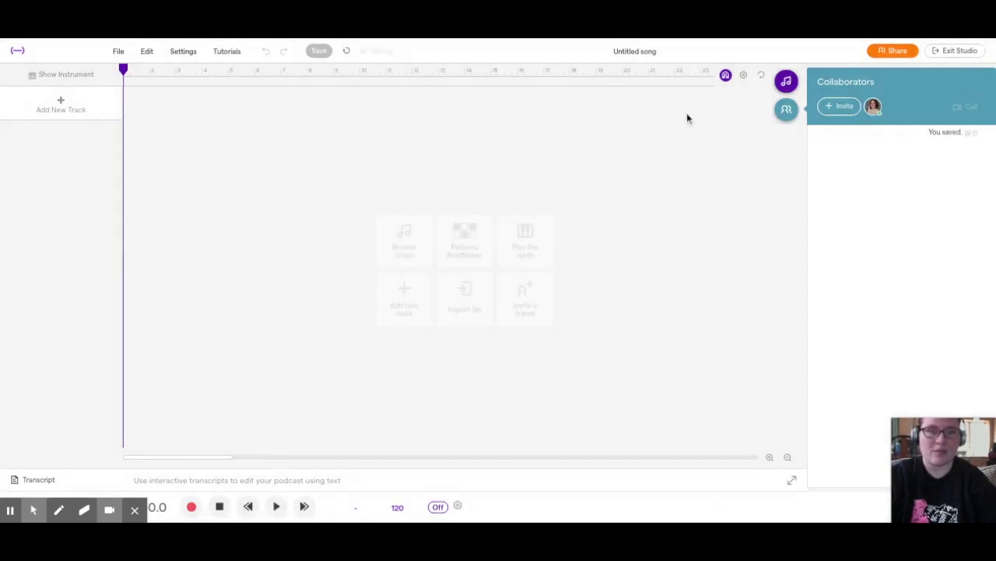
{"action": "left_click", "coordinate": [787, 82]}
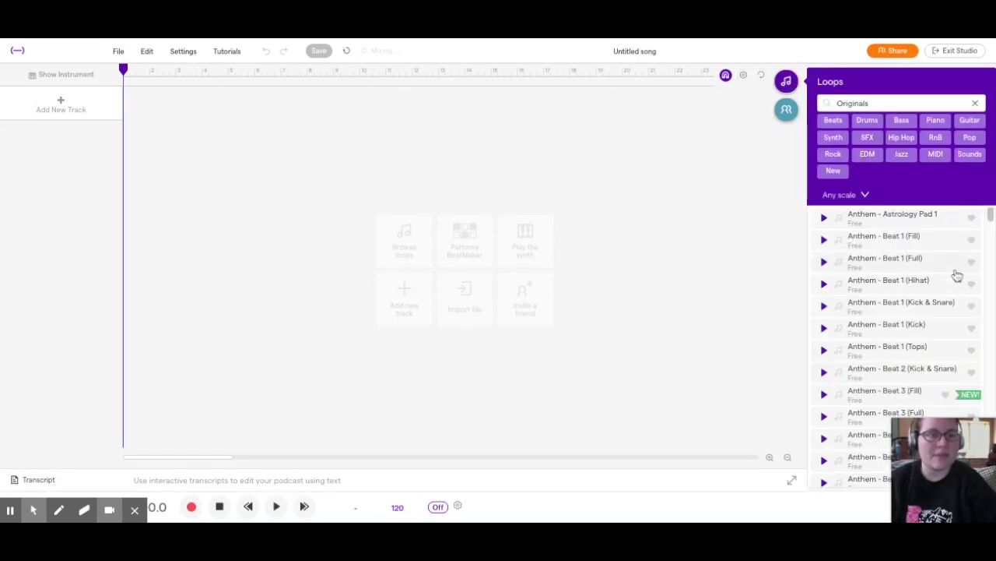
Filter loops to Beats and preview Beat - 909 Electro Trash 1 and its Low variant
{"action": "scroll", "coordinate": [899, 300], "scroll_direction": "down", "scroll_amount": 2}
{"action": "scroll", "coordinate": [899, 301], "scroll_direction": "up", "scroll_amount": 2}
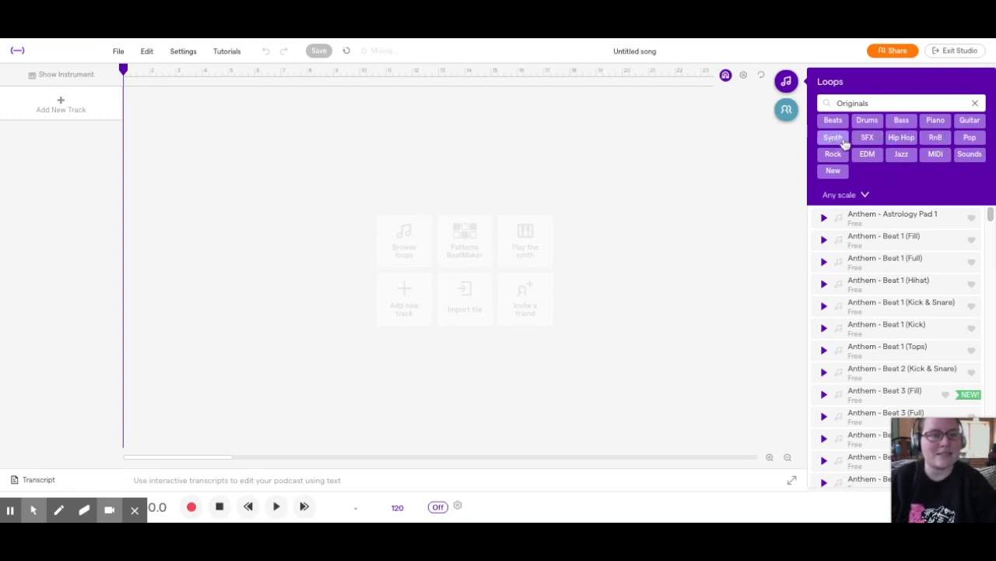
{"action": "left_click", "coordinate": [838, 122]}
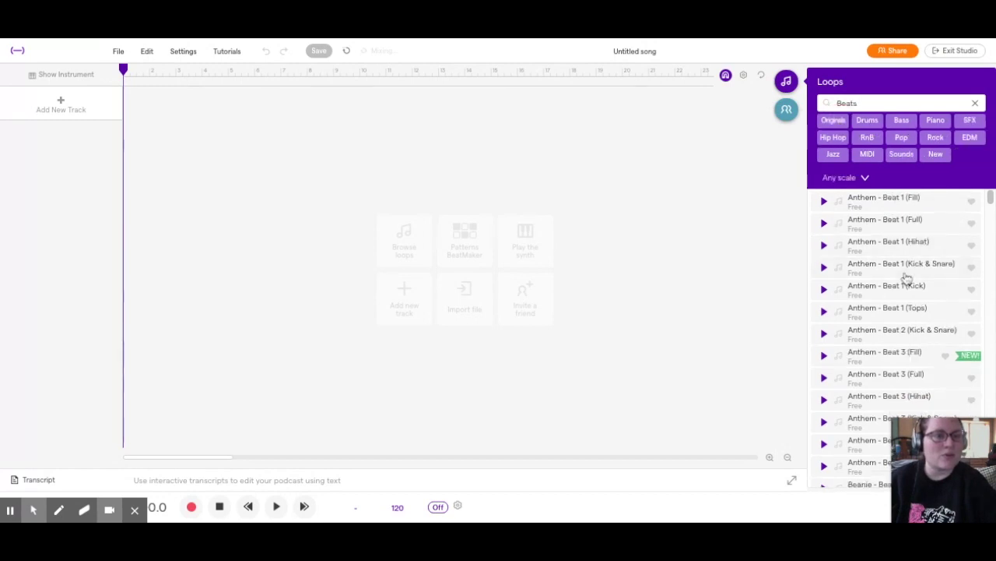
{"action": "scroll", "coordinate": [908, 285], "scroll_direction": "down", "scroll_amount": 10}
{"action": "scroll", "coordinate": [908, 283], "scroll_direction": "down", "scroll_amount": 3}
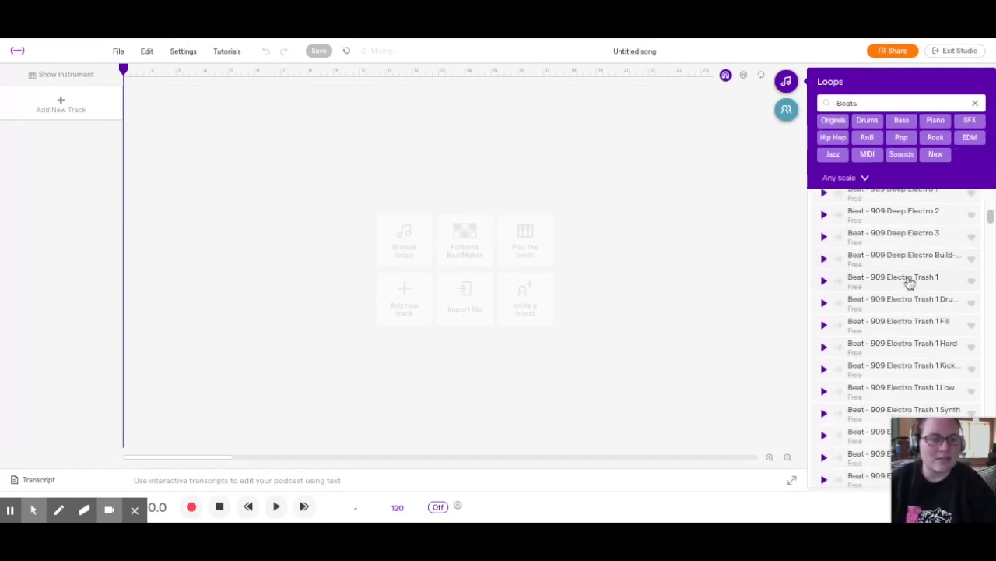
{"action": "left_click", "coordinate": [824, 280]}
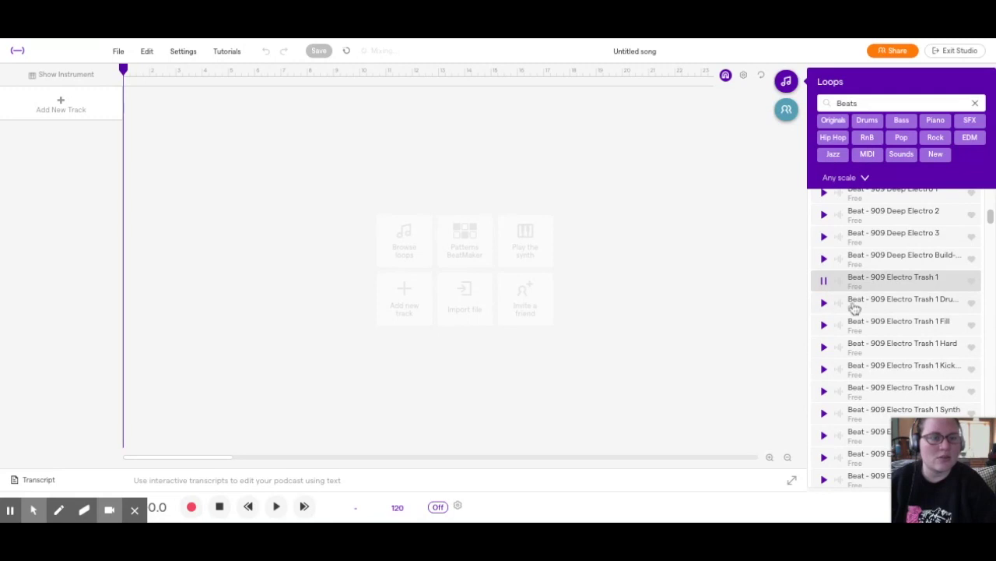
{"action": "scroll", "coordinate": [838, 302], "scroll_direction": "down", "scroll_amount": 3}
{"action": "left_click", "coordinate": [825, 295]}
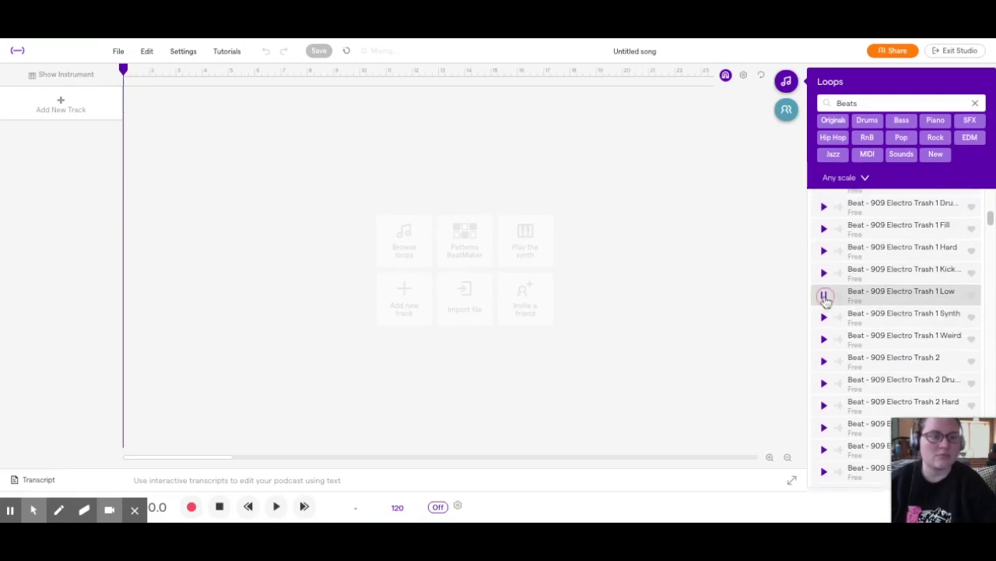
Preview Beat - Aggro 3 and Beat - Bonkers, then add Beat - Bonkers to the song
{"action": "scroll", "coordinate": [828, 301], "scroll_direction": "down", "scroll_amount": 8}
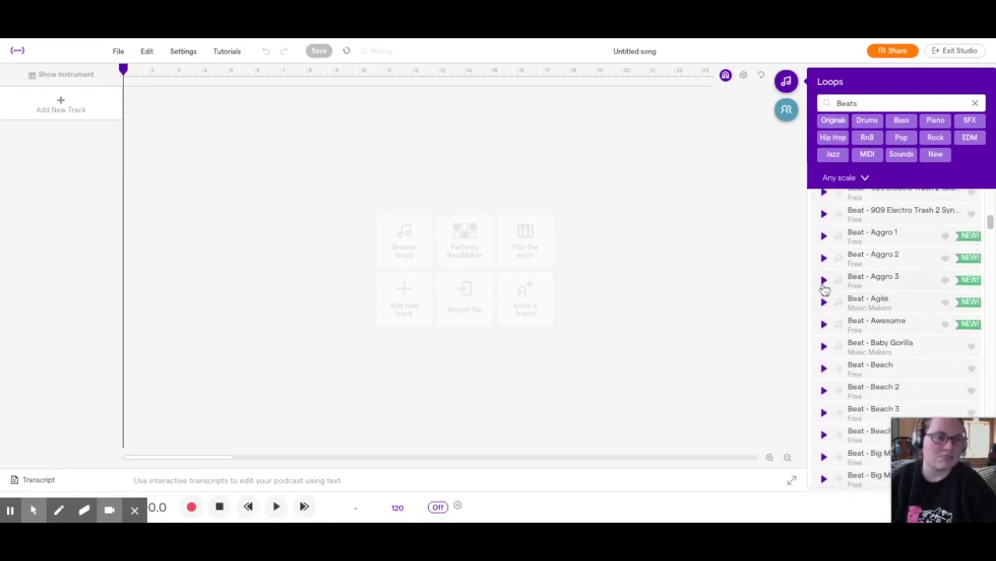
{"action": "left_click", "coordinate": [824, 279]}
{"action": "scroll", "coordinate": [823, 284], "scroll_direction": "down", "scroll_amount": 6}
{"action": "scroll", "coordinate": [825, 289], "scroll_direction": "down", "scroll_amount": 4}
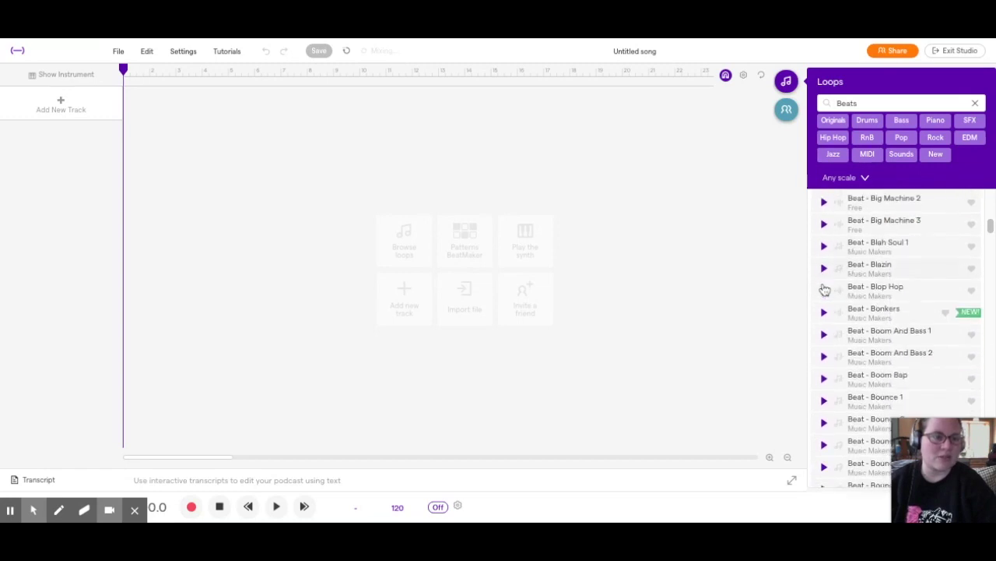
{"action": "left_click", "coordinate": [824, 280]}
{"action": "scroll", "coordinate": [895, 335], "scroll_direction": "down", "scroll_amount": 2}
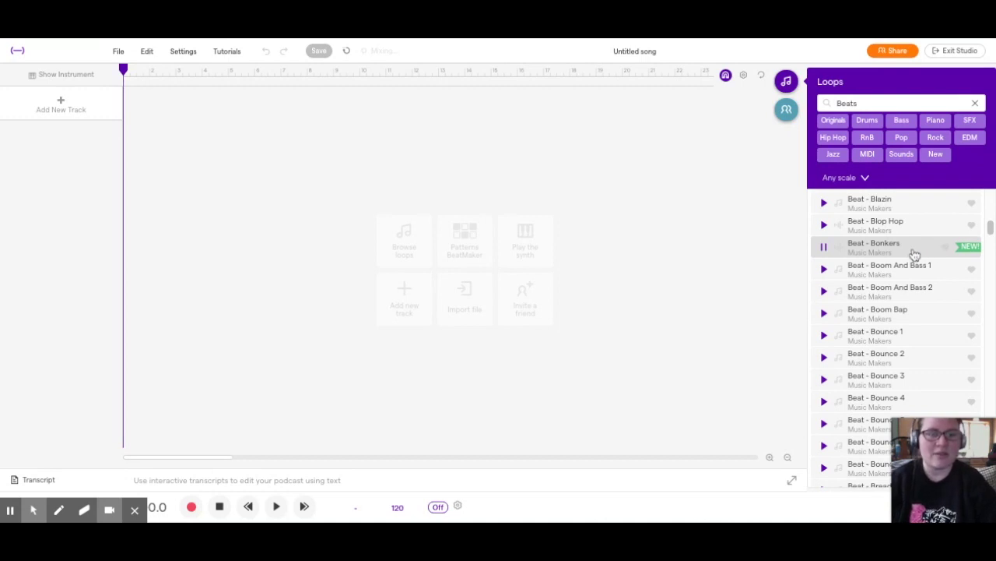
{"action": "left_click", "coordinate": [879, 254]}
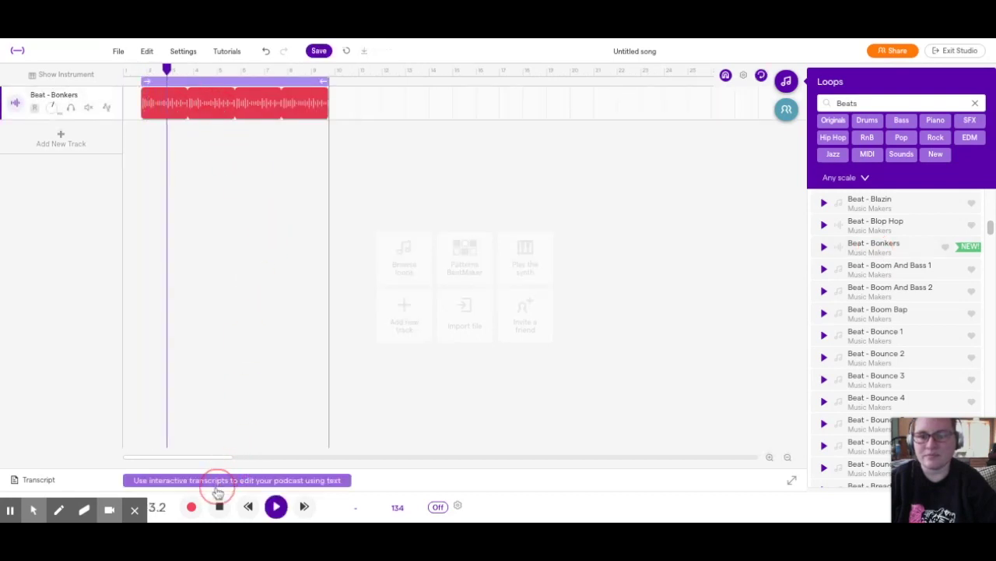
Move the loop region and Bonkers clip to bar 1, turn cycle looping off, and zoom in
{"action": "left_click", "coordinate": [219, 506]}
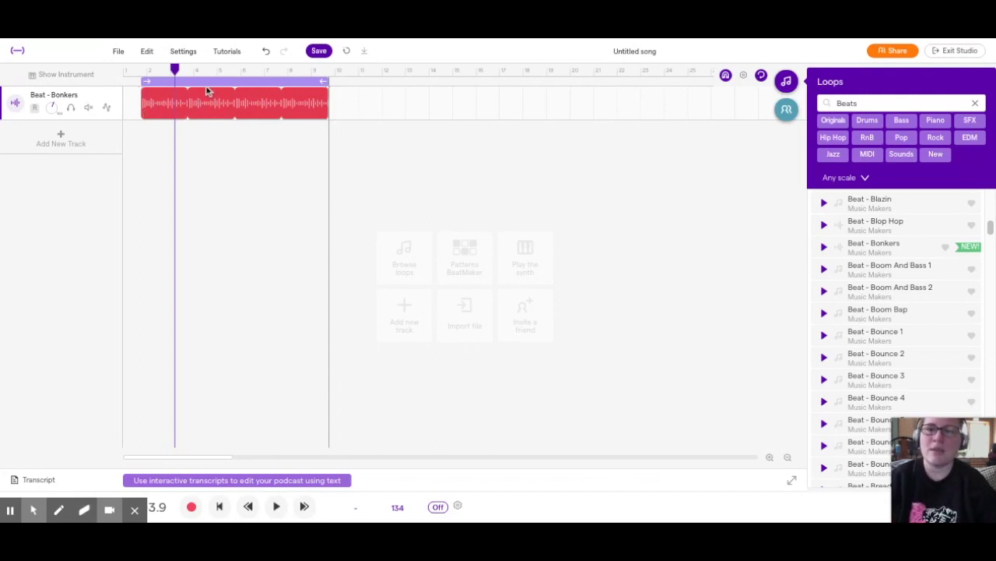
{"action": "left_click_drag", "start_coordinate": [205, 77], "coordinate": [187, 79]}
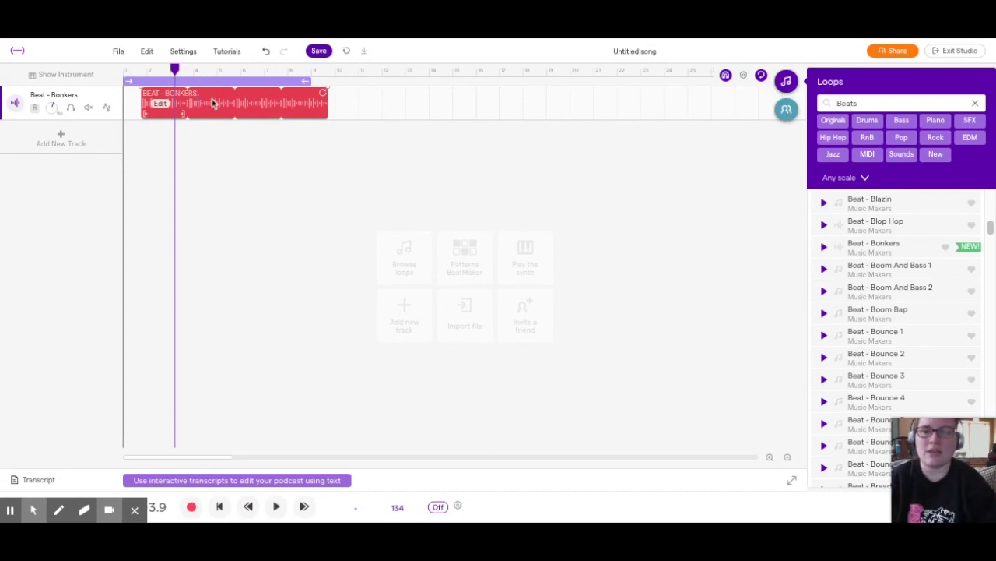
{"action": "left_click_drag", "start_coordinate": [214, 102], "coordinate": [195, 103]}
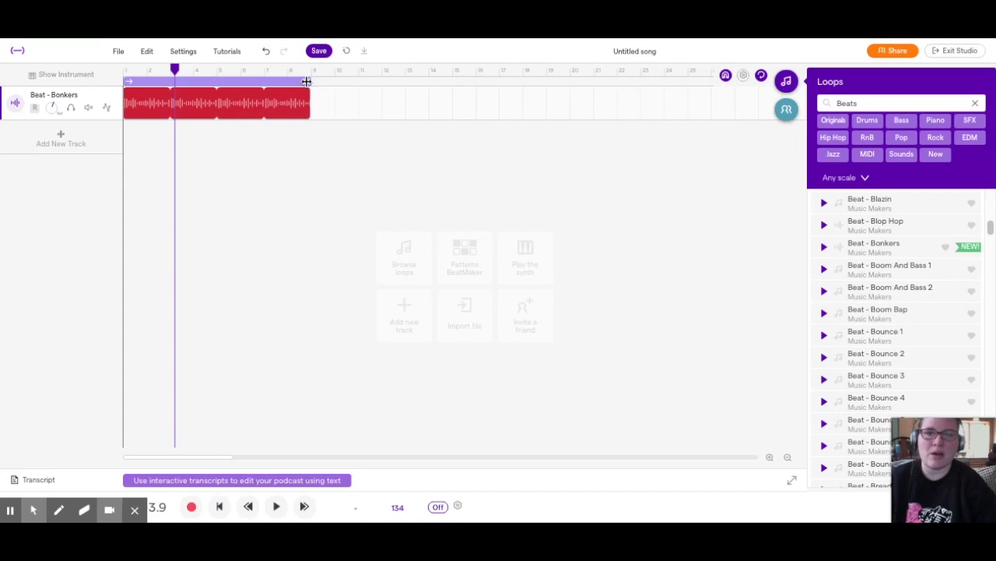
{"action": "left_click", "coordinate": [761, 76]}
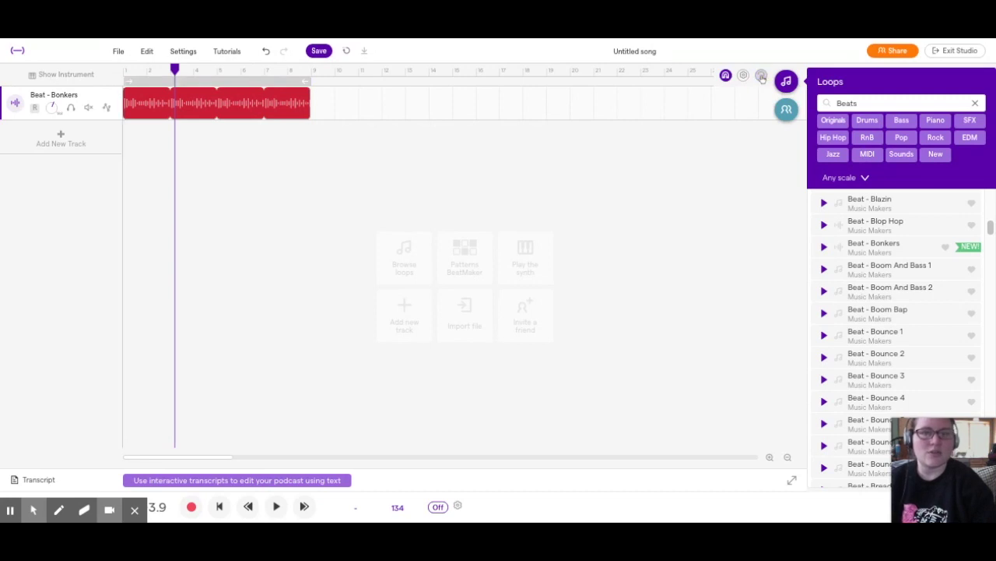
{"action": "mouse_move", "coordinate": [310, 79]}
{"action": "left_mouse_down"}
{"action": "mouse_move", "coordinate": [506, 96]}
{"action": "mouse_move", "coordinate": [310, 87]}
{"action": "left_mouse_up"}
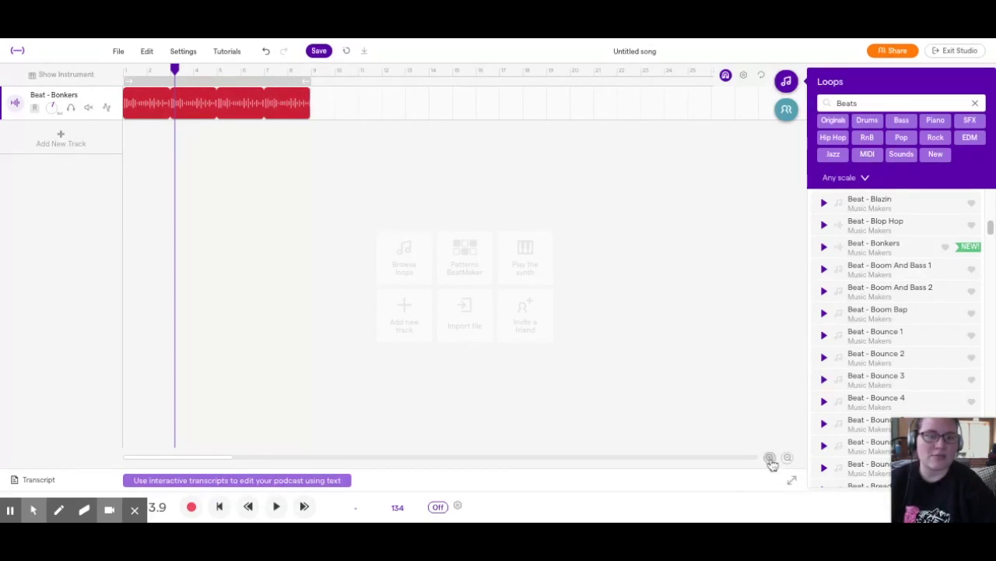
{"action": "left_click", "coordinate": [769, 457]}
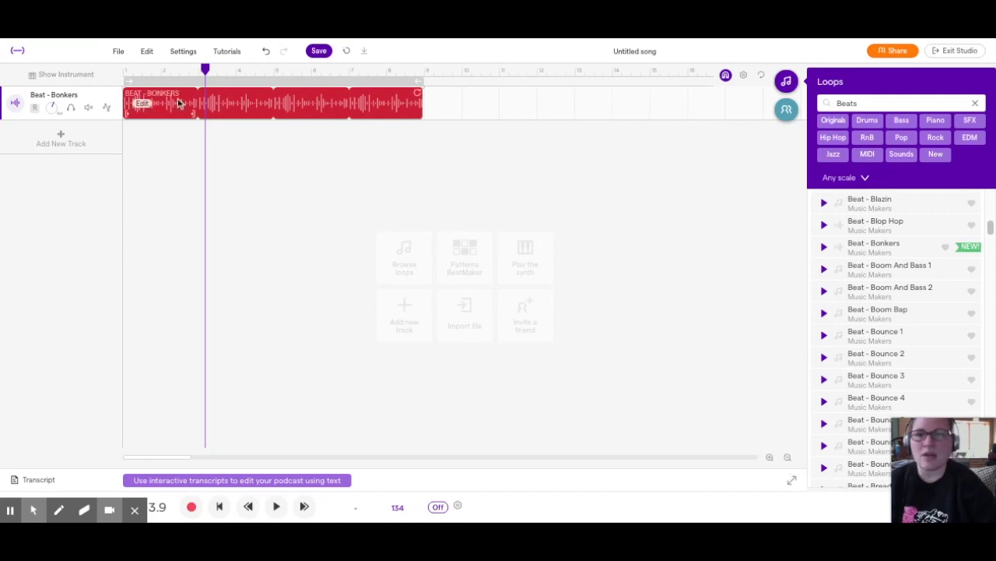
{"action": "key", "text": "Return"}
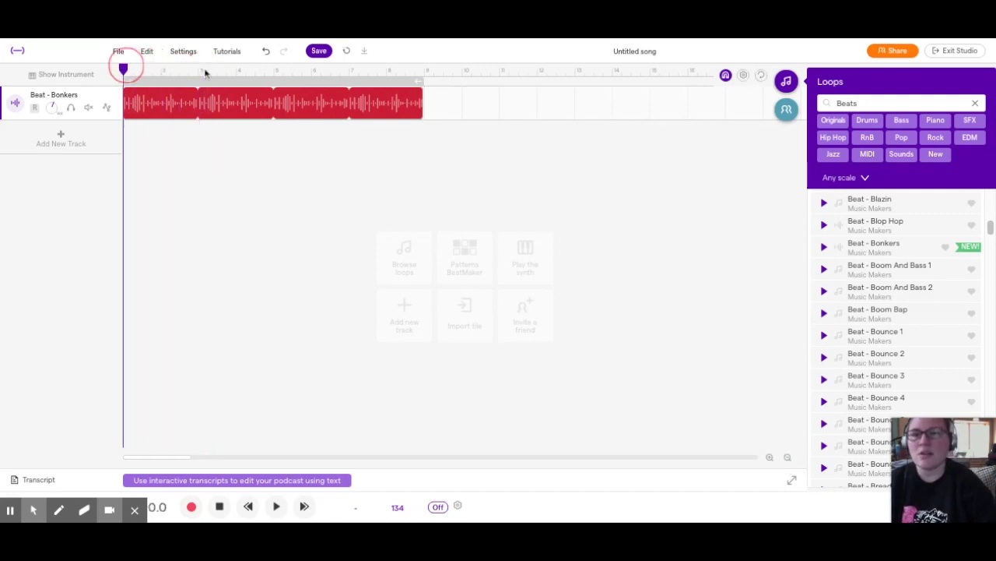
Play the Bonkers beat, then set the playhead at the clip's end near 14.3
{"action": "key", "text": "space"}
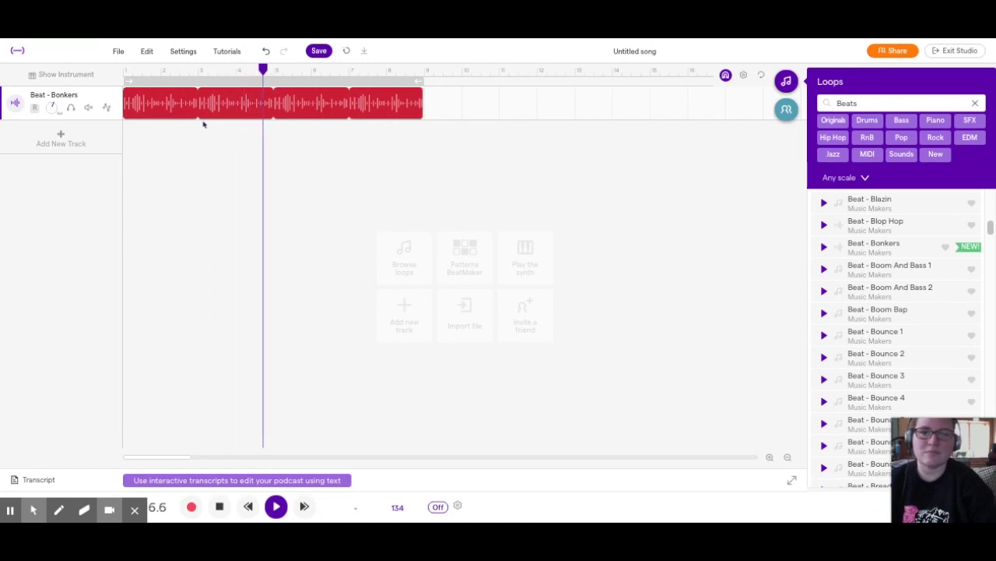
{"action": "key", "text": "space"}
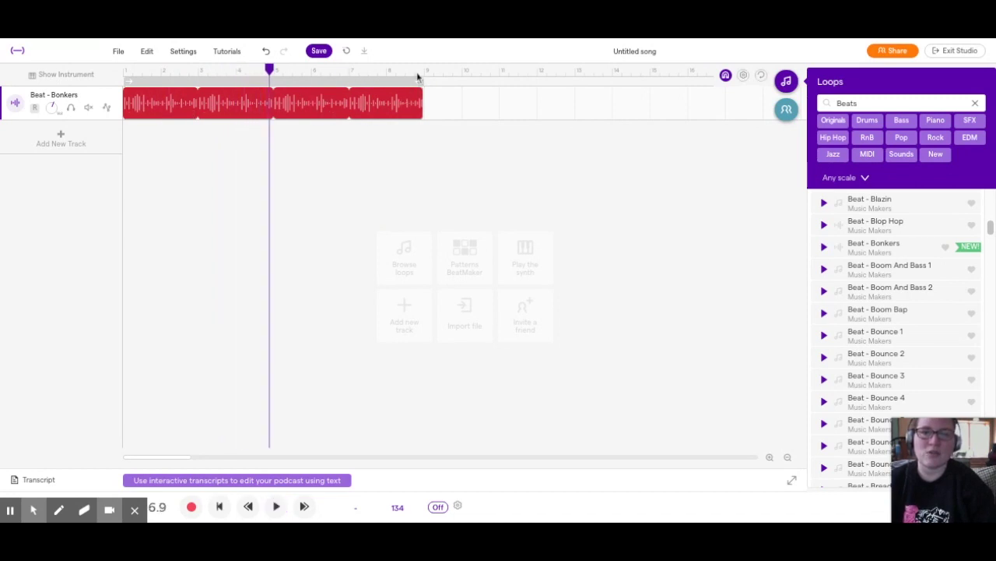
{"action": "left_click", "coordinate": [425, 74]}
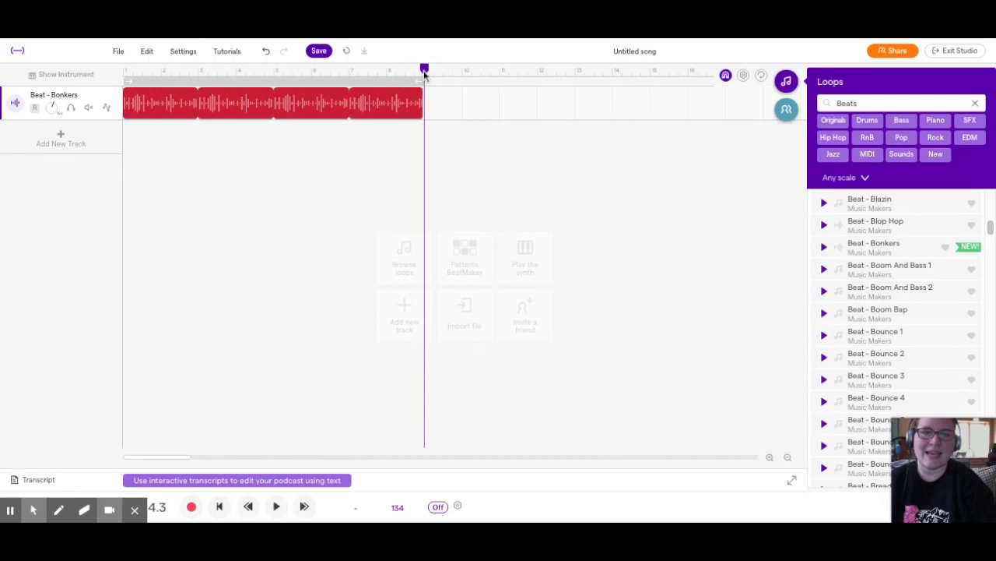
{"action": "mouse_move", "coordinate": [424, 72]}
{"action": "left_mouse_down"}
{"action": "mouse_move", "coordinate": [443, 71]}
{"action": "mouse_move", "coordinate": [406, 72]}
{"action": "left_mouse_up"}
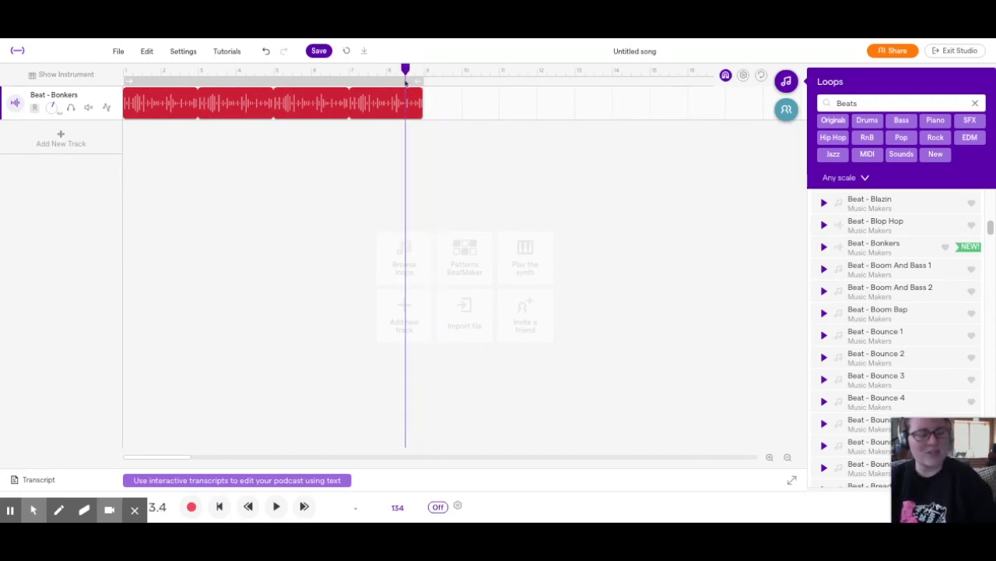
{"action": "left_click_drag", "start_coordinate": [405, 70], "coordinate": [425, 70]}
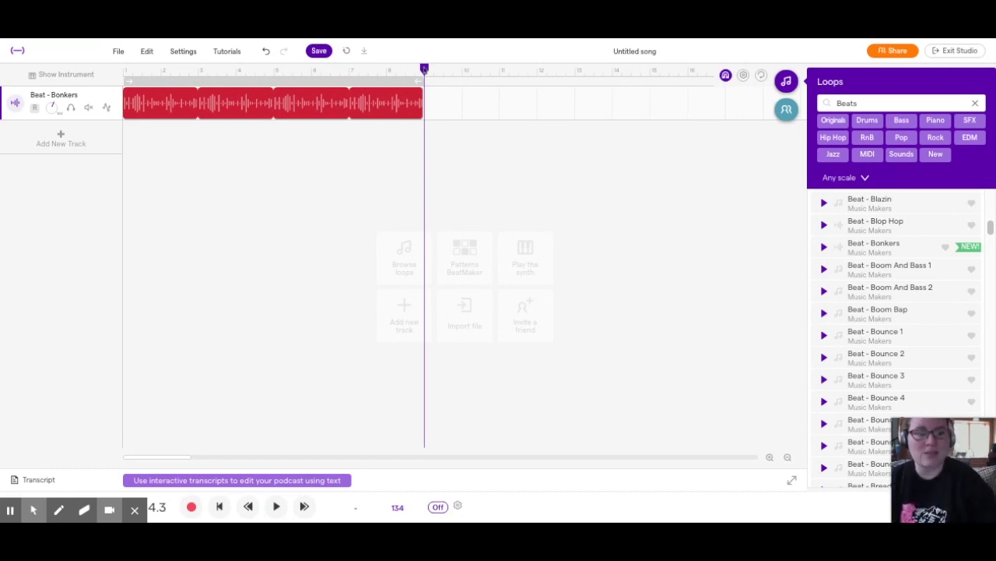
{"action": "mouse_move", "coordinate": [424, 69]}
{"action": "left_mouse_down"}
{"action": "mouse_move", "coordinate": [443, 72]}
{"action": "mouse_move", "coordinate": [424, 72]}
{"action": "left_mouse_up"}
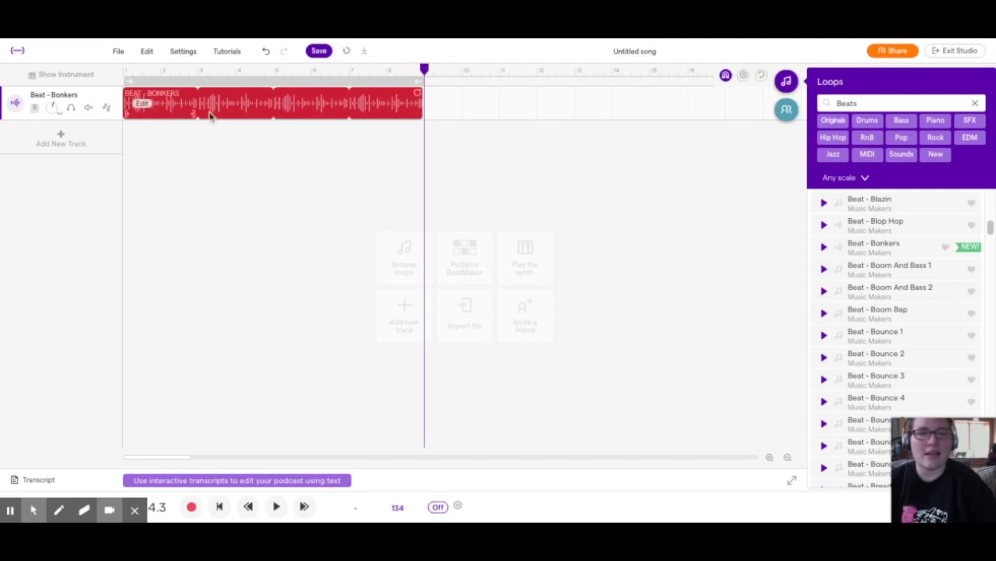
Scroll the Beats results, then add the Bass filter to list the six Brampton loops
{"action": "scroll", "coordinate": [891, 253], "scroll_direction": "down", "scroll_amount": 10}
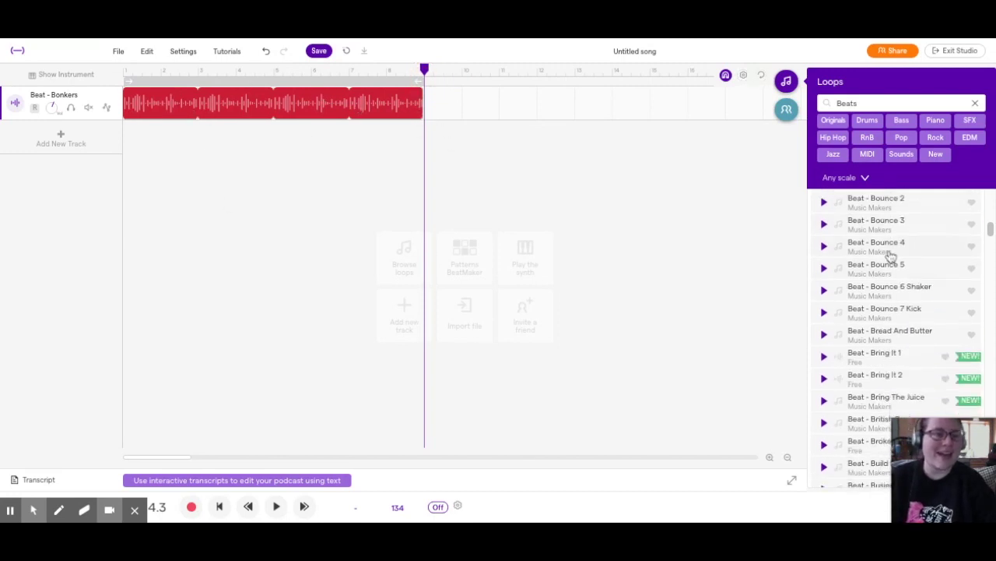
{"action": "scroll", "coordinate": [891, 257], "scroll_direction": "down", "scroll_amount": 10}
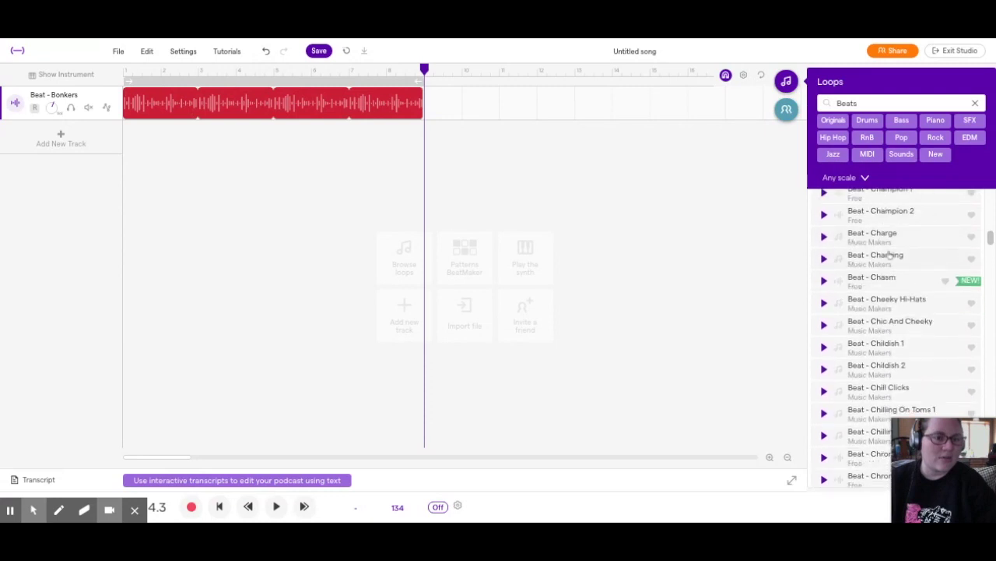
{"action": "scroll", "coordinate": [890, 255], "scroll_direction": "down", "scroll_amount": 10}
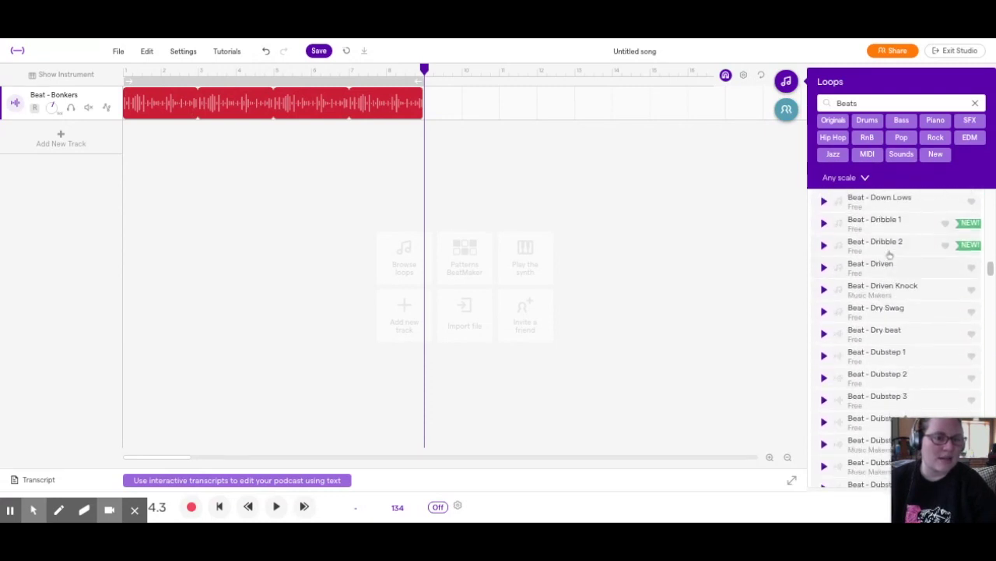
{"action": "scroll", "coordinate": [890, 255], "scroll_direction": "down", "scroll_amount": 15}
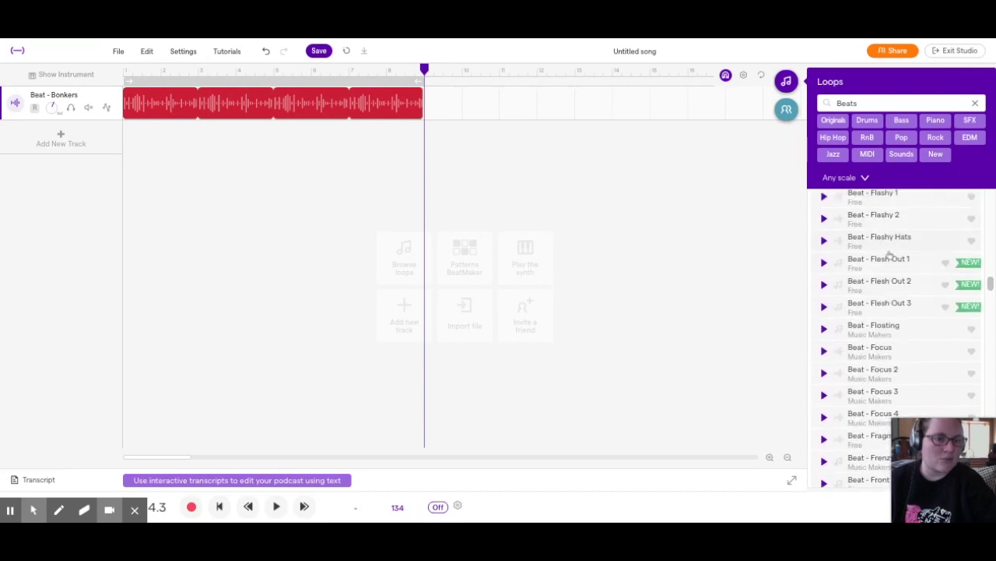
{"action": "scroll", "coordinate": [890, 254], "scroll_direction": "down", "scroll_amount": 15}
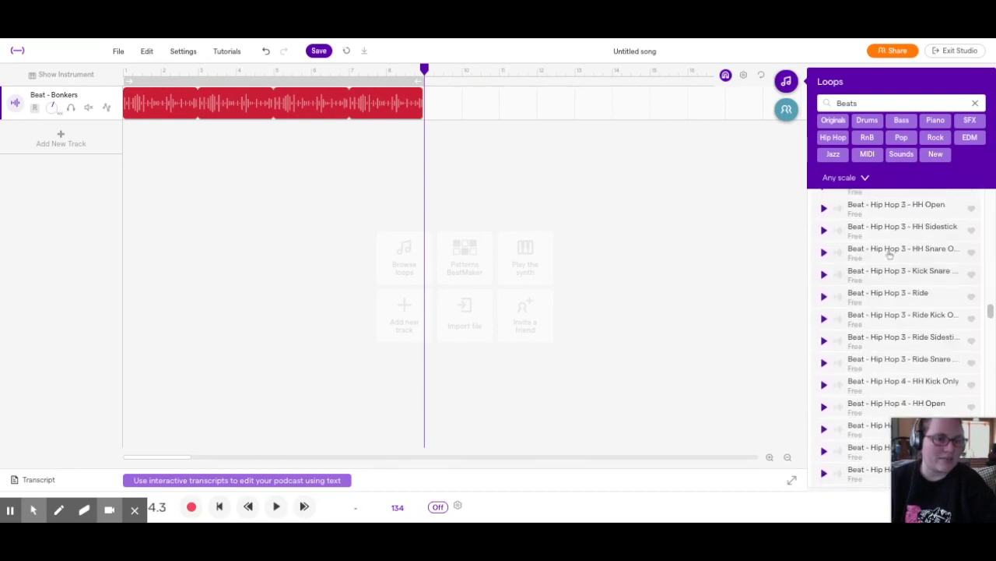
{"action": "scroll", "coordinate": [890, 254], "scroll_direction": "down", "scroll_amount": 12}
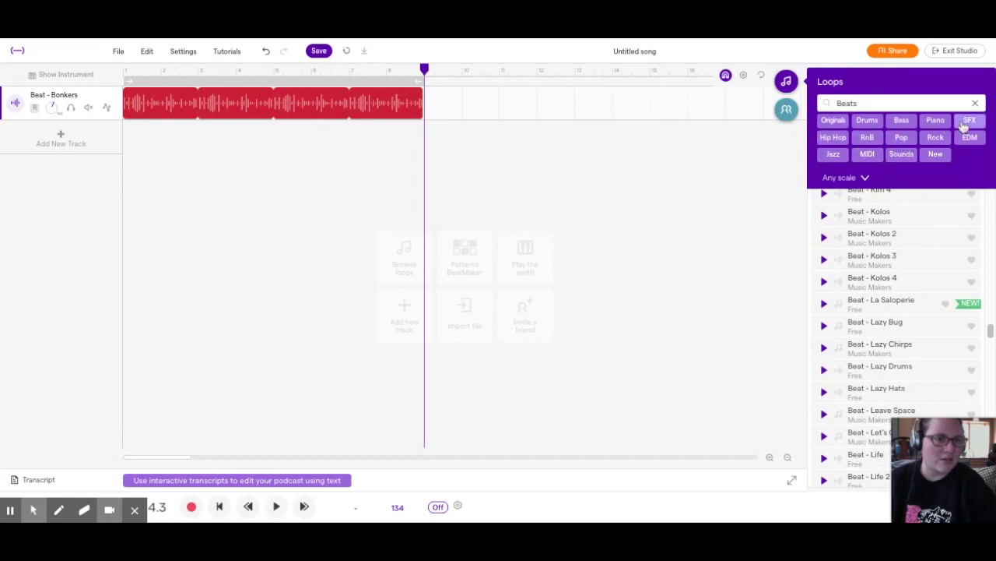
{"action": "left_click", "coordinate": [900, 121]}
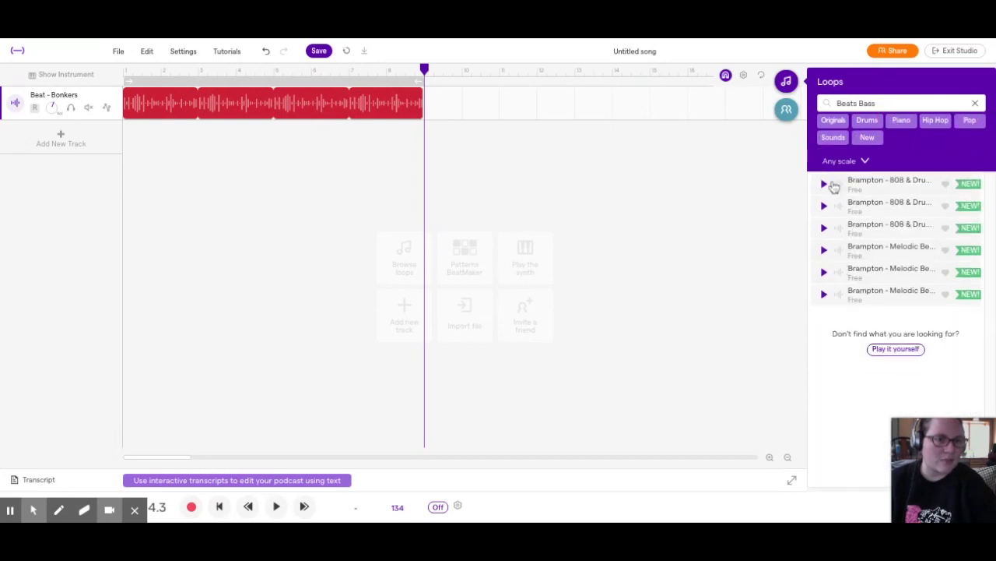
{"action": "double_click", "coordinate": [846, 102]}
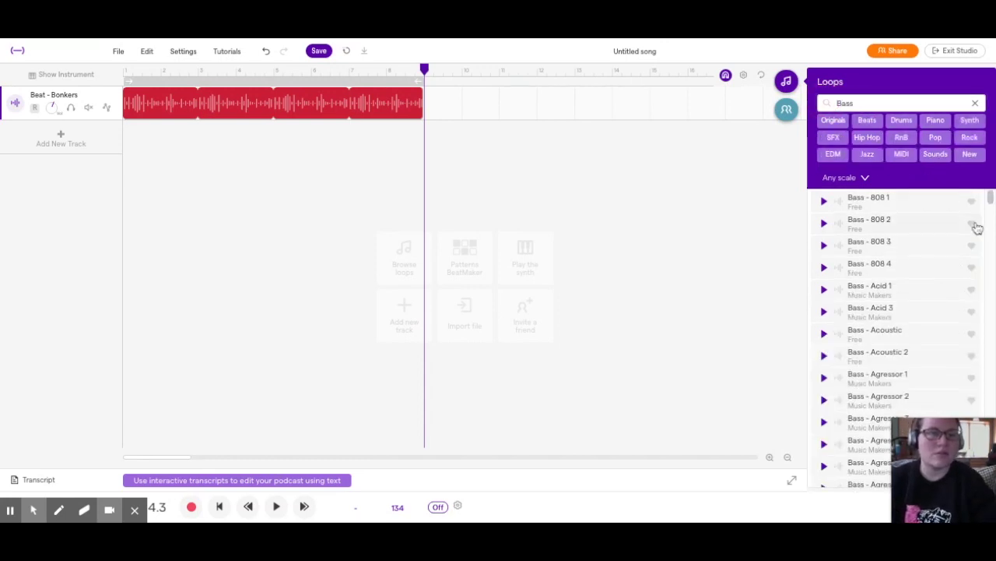
{"action": "scroll", "coordinate": [888, 260], "scroll_direction": "down", "scroll_amount": 5}
{"action": "scroll", "coordinate": [872, 264], "scroll_direction": "down", "scroll_amount": 2}
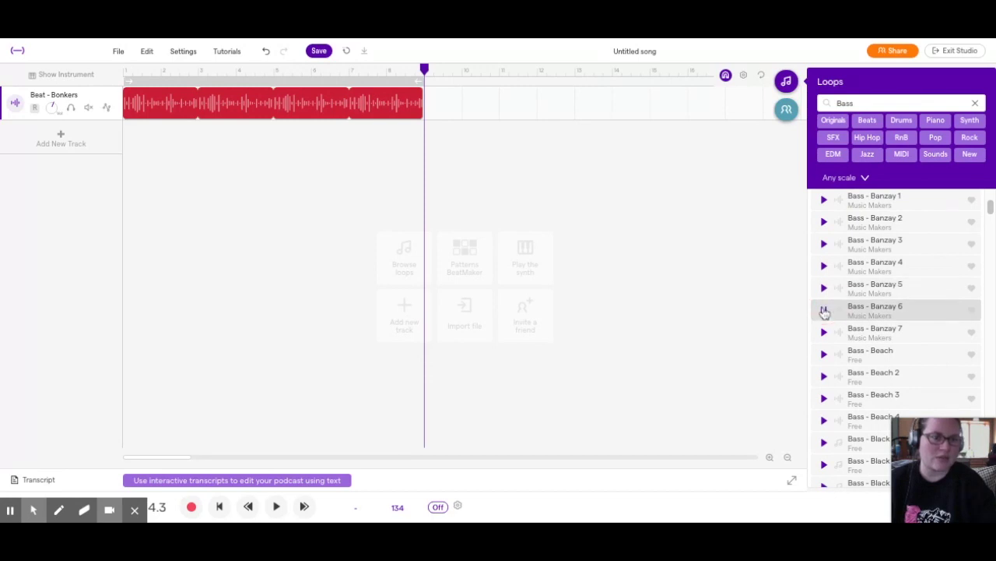
{"action": "scroll", "coordinate": [825, 313], "scroll_direction": "down", "scroll_amount": 4}
{"action": "left_click", "coordinate": [824, 284]}
{"action": "scroll", "coordinate": [825, 284], "scroll_direction": "down", "scroll_amount": 4}
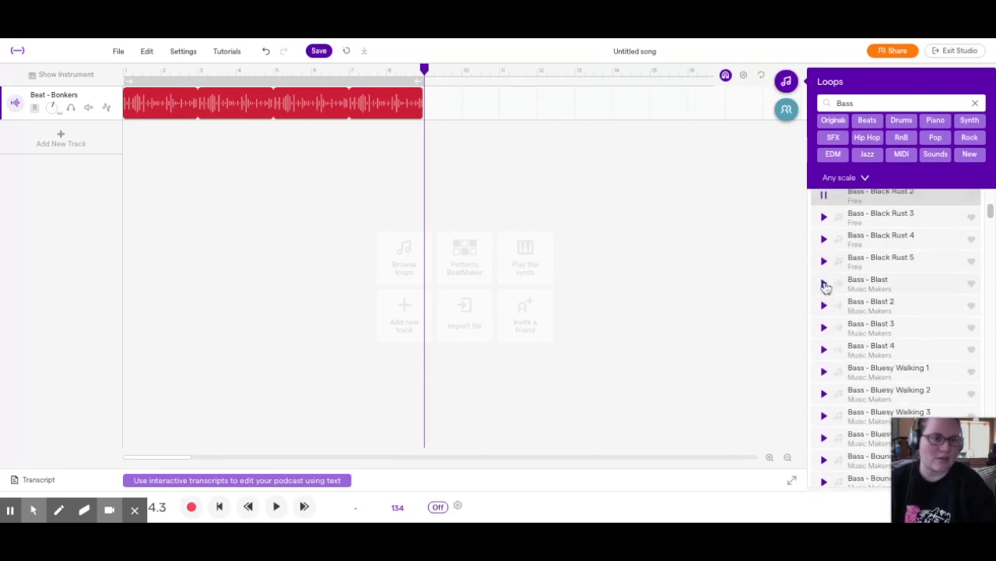
{"action": "left_click", "coordinate": [824, 300]}
{"action": "scroll", "coordinate": [824, 302], "scroll_direction": "down", "scroll_amount": 8}
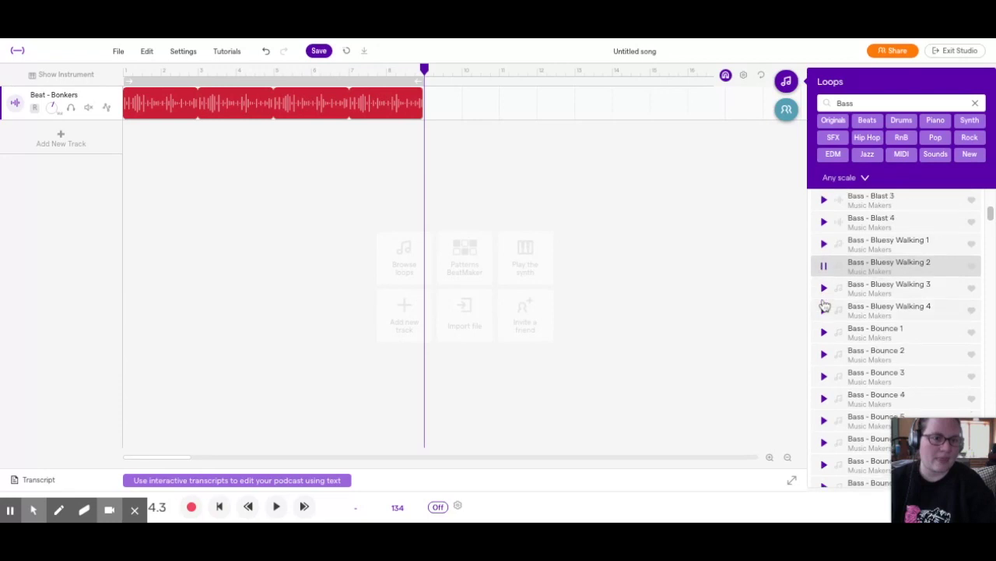
{"action": "left_click", "coordinate": [824, 304]}
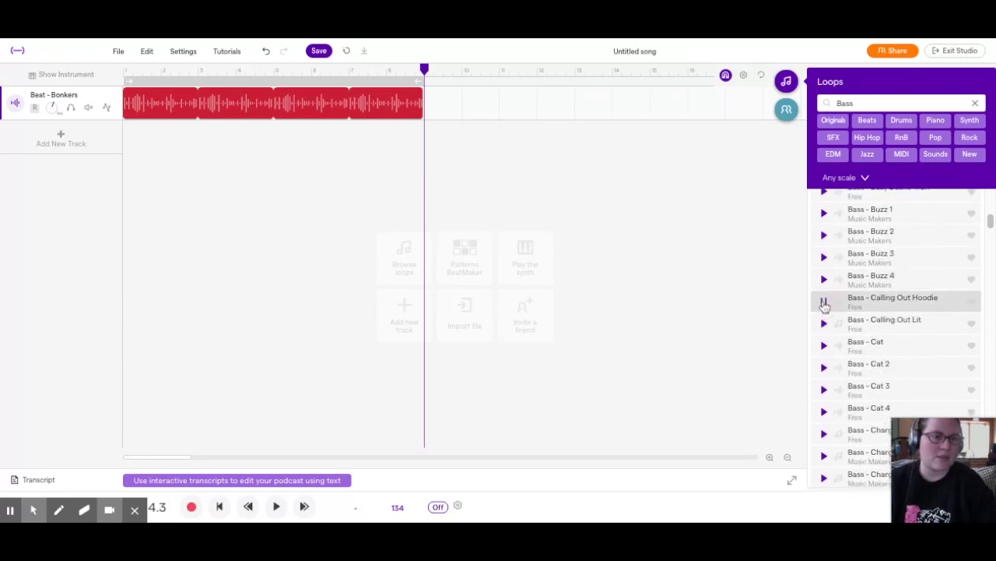
{"action": "scroll", "coordinate": [824, 306], "scroll_direction": "down", "scroll_amount": 6}
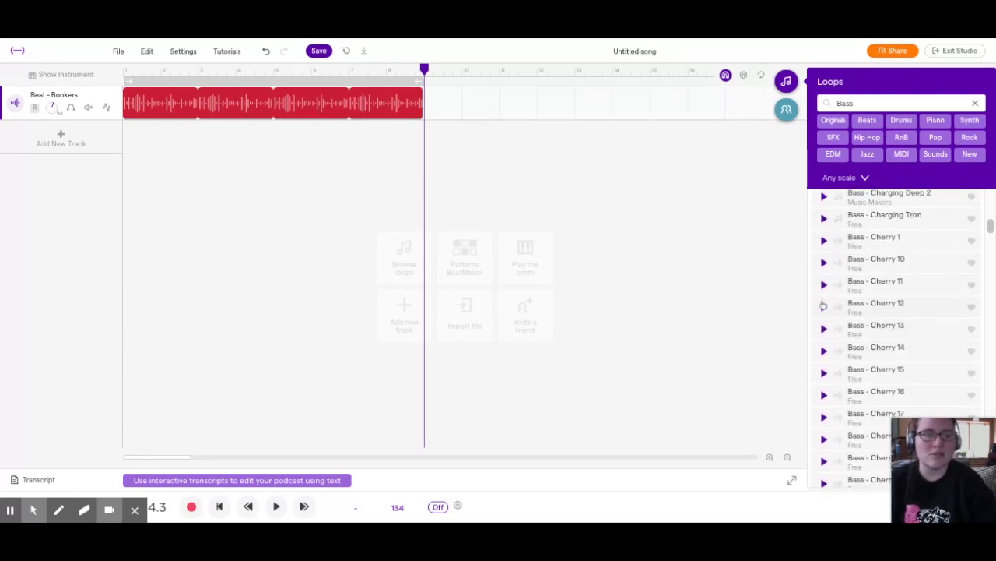
{"action": "left_click", "coordinate": [824, 306]}
{"action": "scroll", "coordinate": [820, 351], "scroll_direction": "down", "scroll_amount": 4}
{"action": "left_click", "coordinate": [825, 341]}
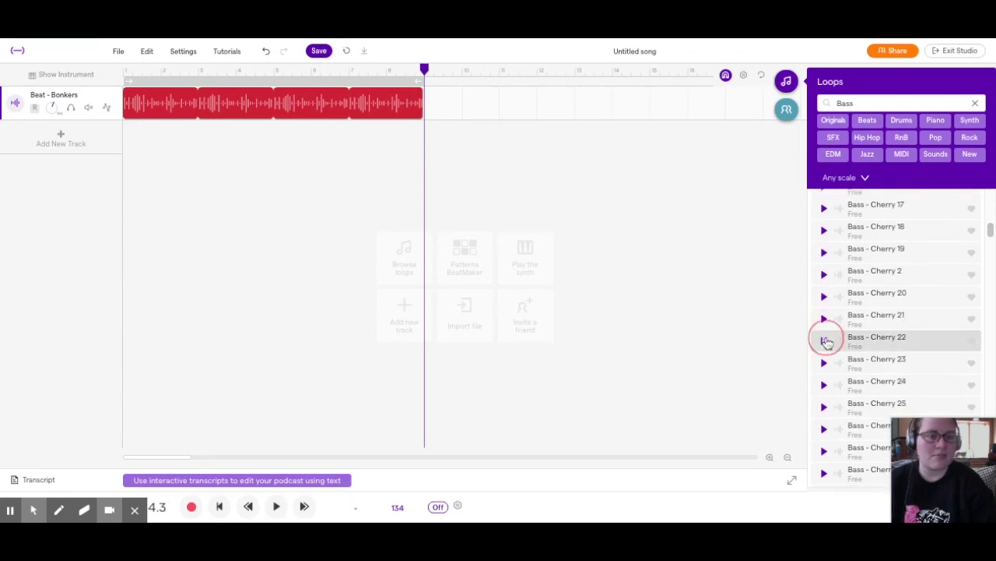
{"action": "scroll", "coordinate": [827, 342], "scroll_direction": "down", "scroll_amount": 10}
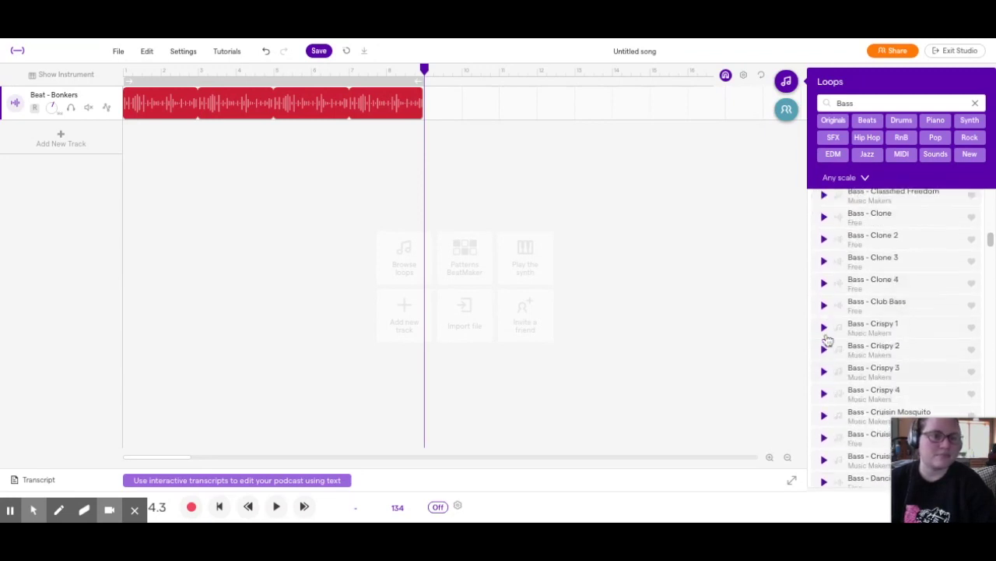
{"action": "scroll", "coordinate": [825, 317], "scroll_direction": "down", "scroll_amount": 4}
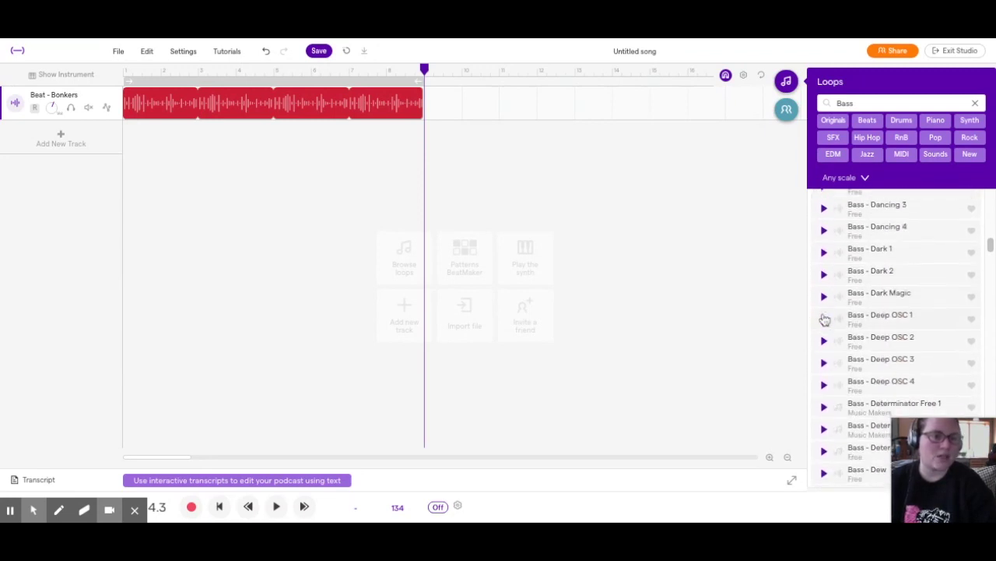
{"action": "scroll", "coordinate": [825, 315], "scroll_direction": "down", "scroll_amount": 4}
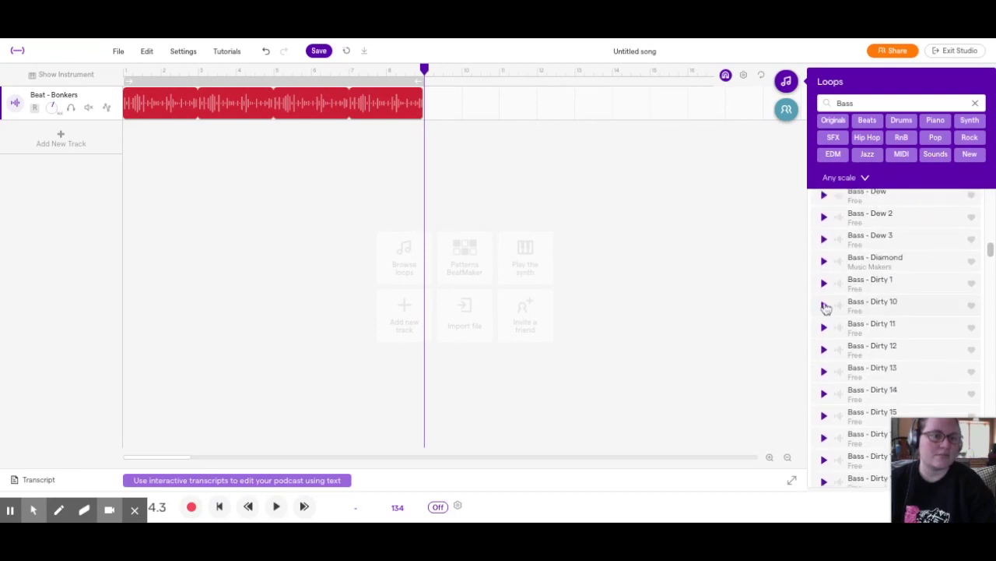
{"action": "scroll", "coordinate": [827, 308], "scroll_direction": "down", "scroll_amount": 8}
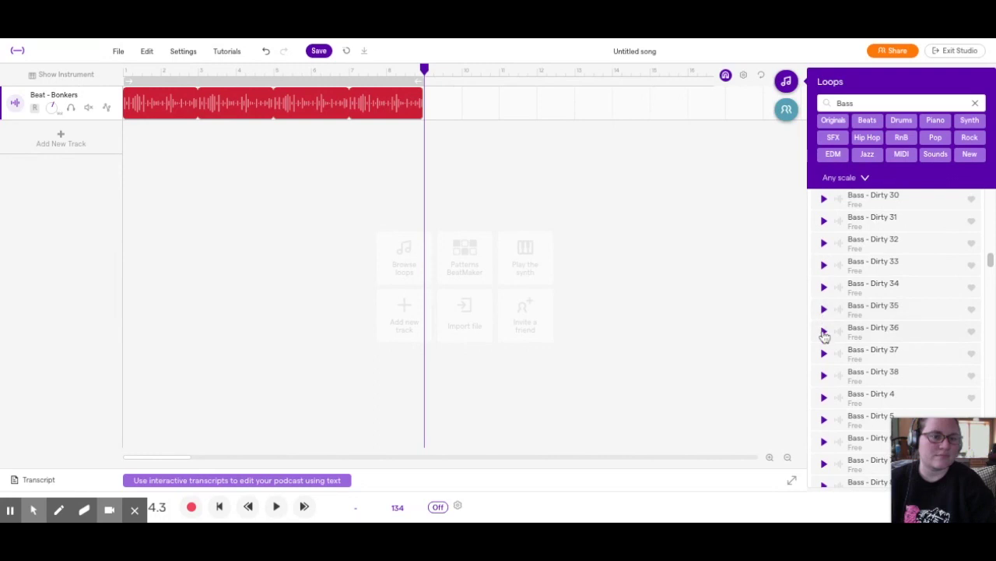
{"action": "scroll", "coordinate": [825, 334], "scroll_direction": "down", "scroll_amount": 8}
{"action": "left_click", "coordinate": [824, 336]}
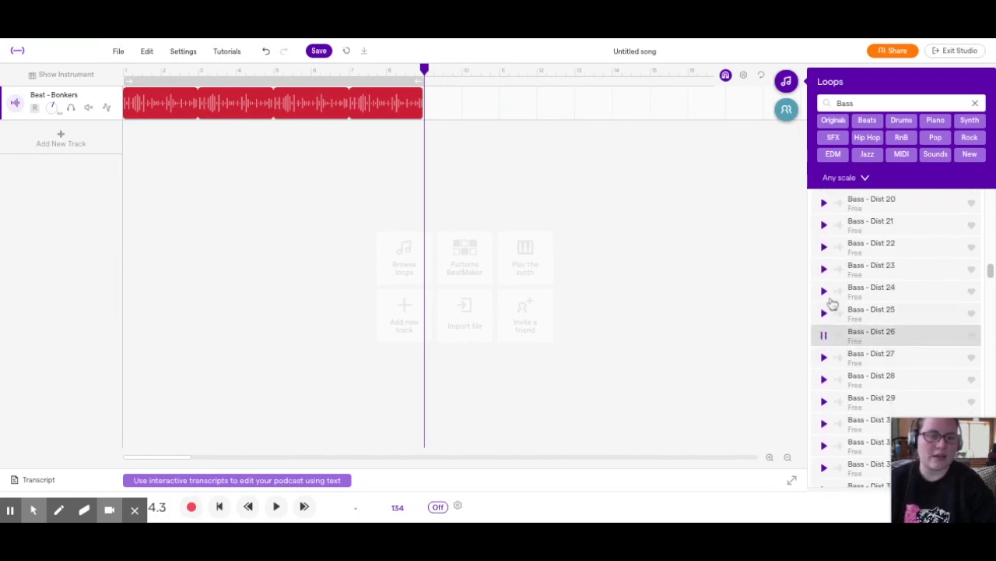
{"action": "scroll", "coordinate": [845, 340], "scroll_direction": "down", "scroll_amount": 3}
{"action": "scroll", "coordinate": [834, 285], "scroll_direction": "up", "scroll_amount": 3}
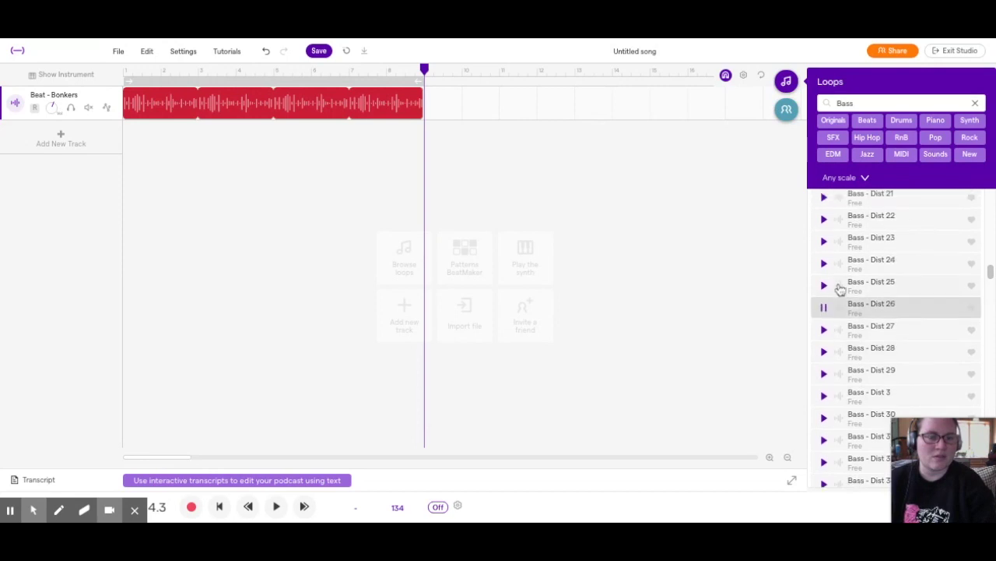
{"action": "scroll", "coordinate": [826, 310], "scroll_direction": "down", "scroll_amount": 20}
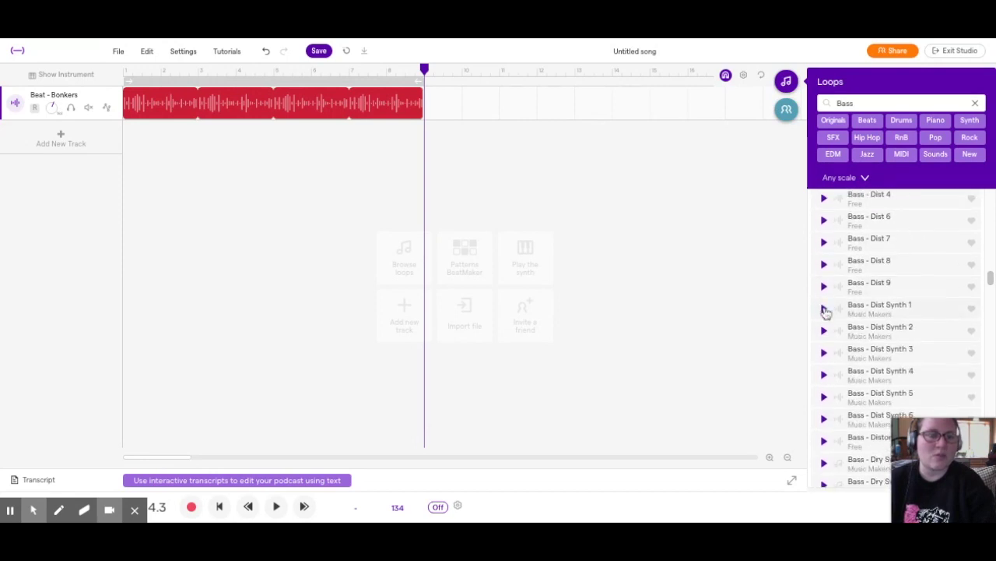
{"action": "scroll", "coordinate": [825, 309], "scroll_direction": "down", "scroll_amount": 5}
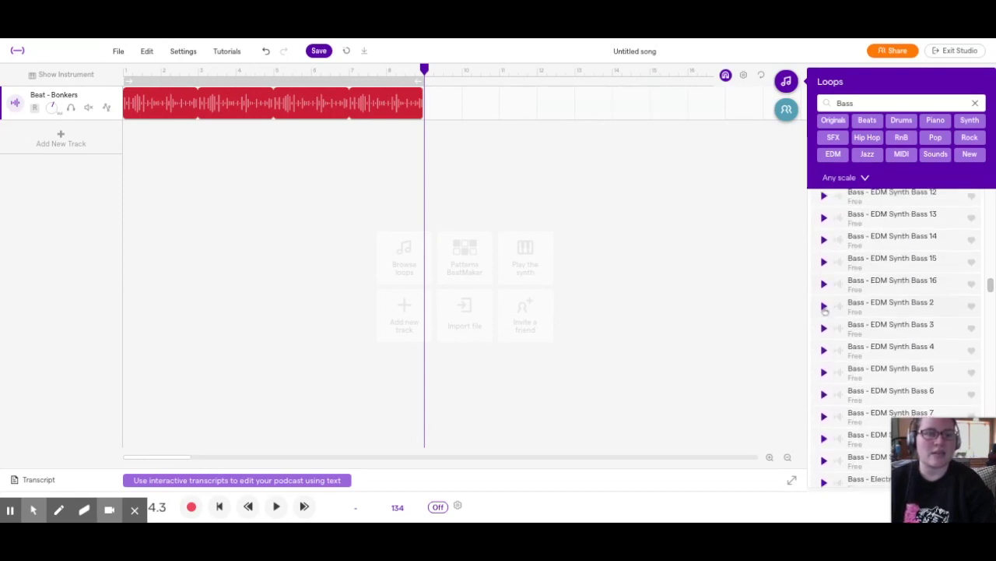
{"action": "scroll", "coordinate": [825, 309], "scroll_direction": "down", "scroll_amount": 20}
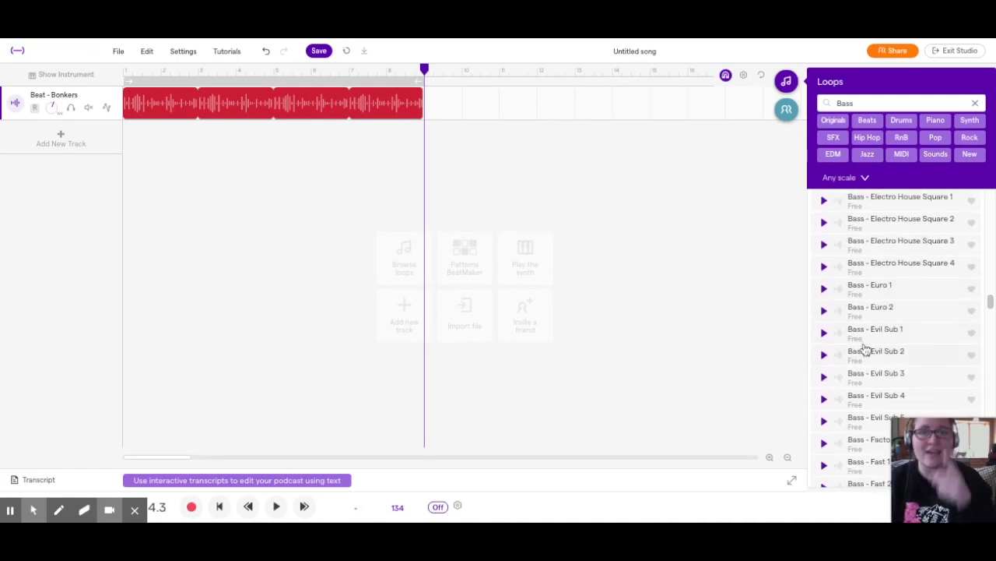
{"action": "scroll", "coordinate": [865, 347], "scroll_direction": "down", "scroll_amount": 10}
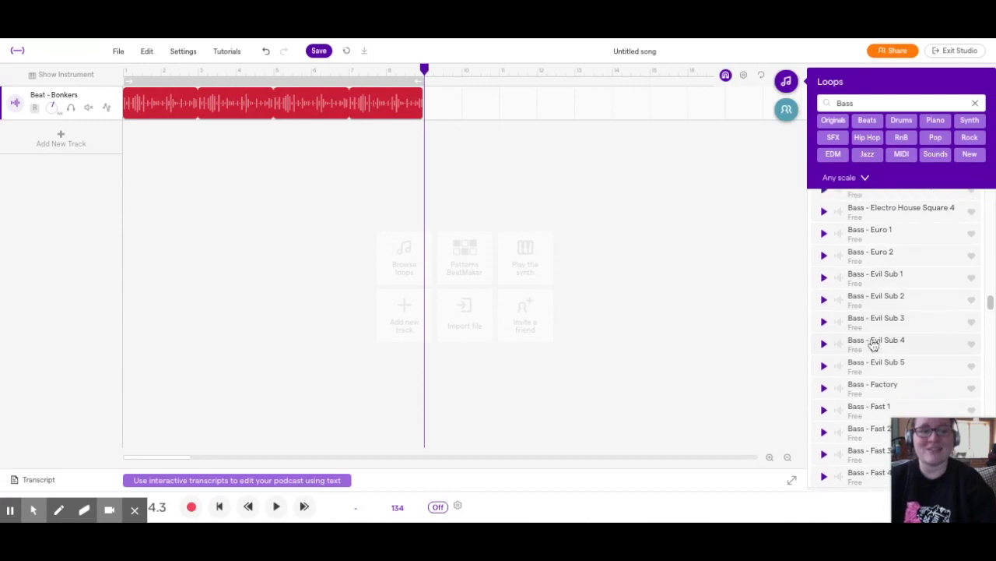
{"action": "scroll", "coordinate": [873, 343], "scroll_direction": "down", "scroll_amount": 18}
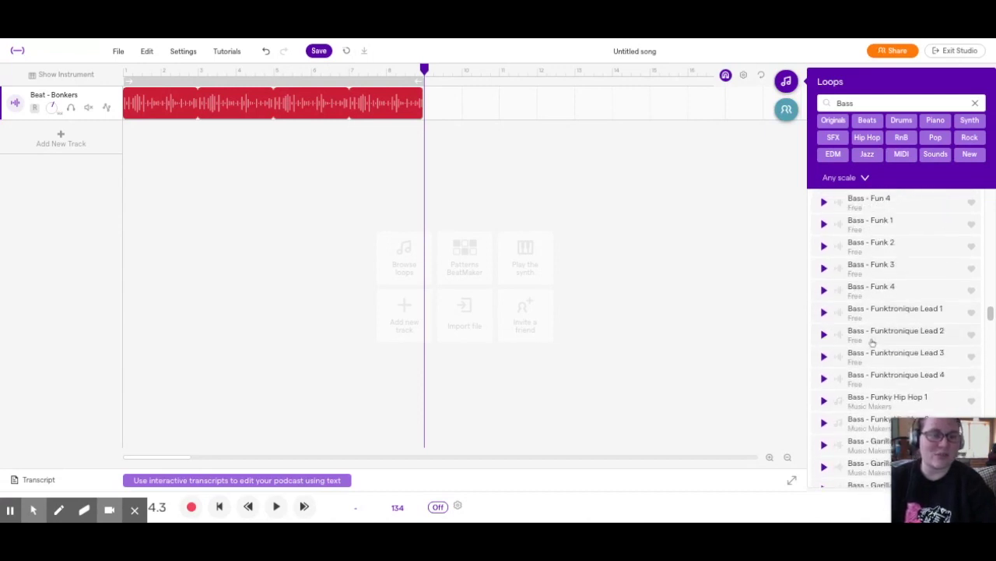
{"action": "left_click", "coordinate": [823, 372]}
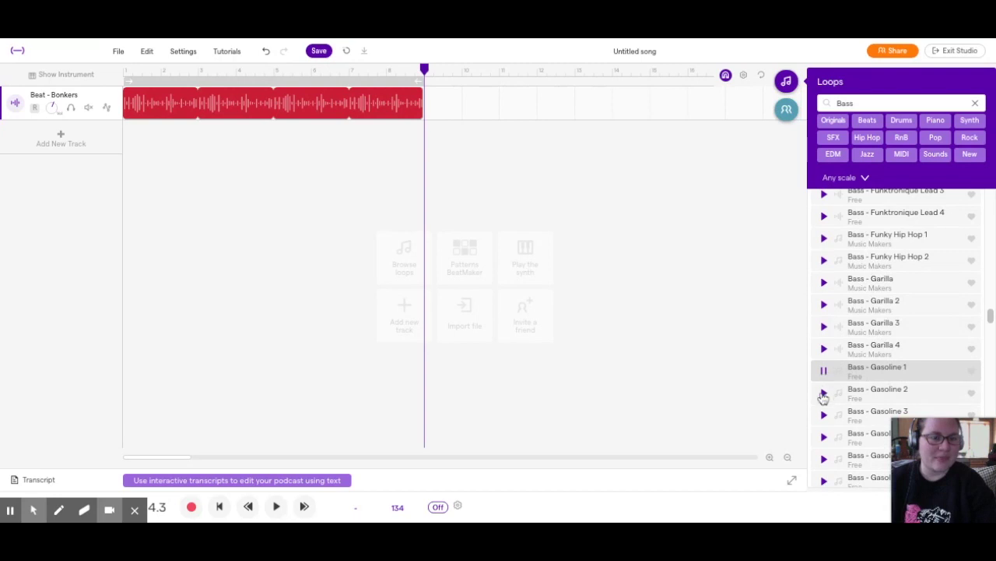
{"action": "left_click", "coordinate": [822, 394]}
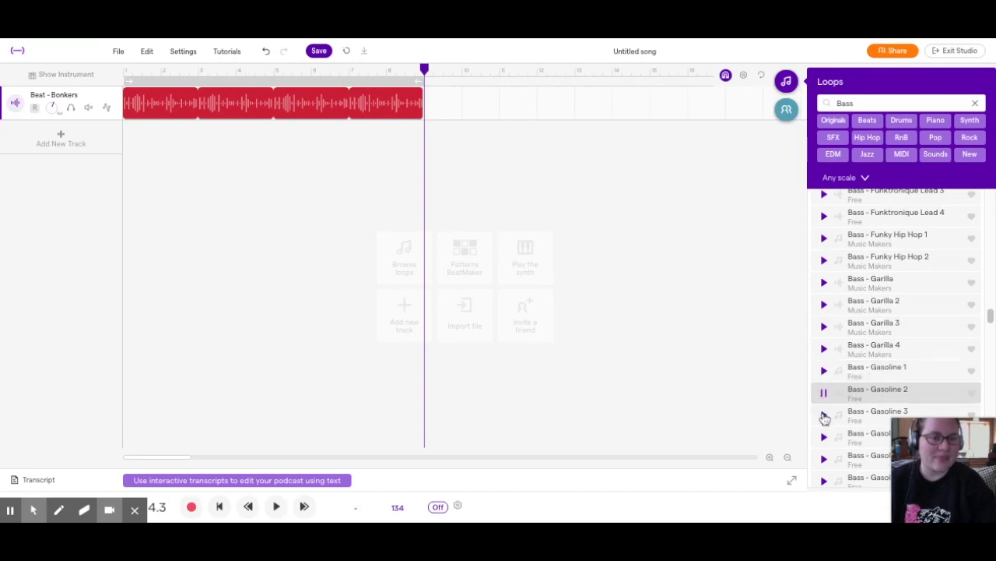
{"action": "left_click", "coordinate": [824, 416]}
{"action": "scroll", "coordinate": [841, 386], "scroll_direction": "down", "scroll_amount": 10}
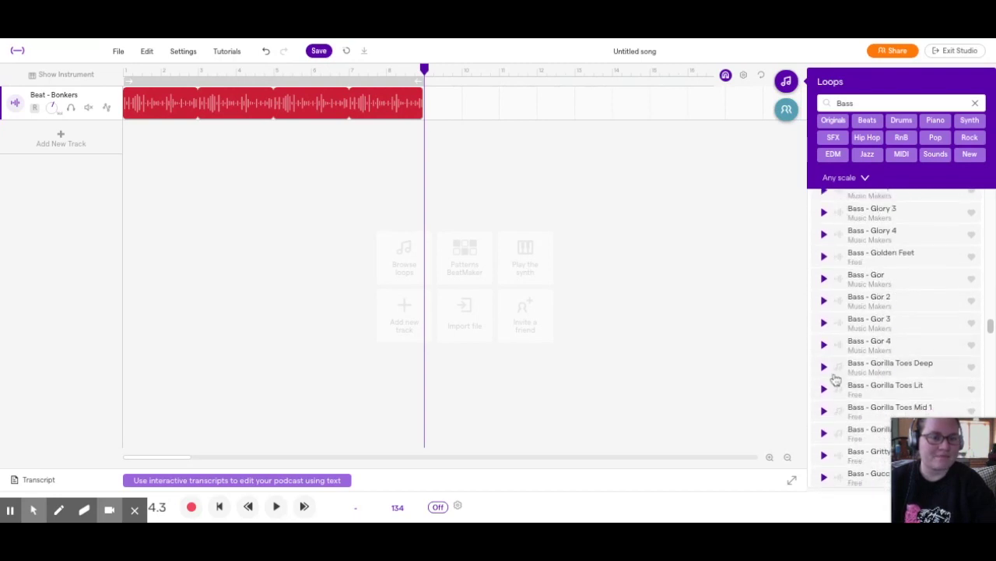
{"action": "left_click", "coordinate": [825, 368]}
{"action": "scroll", "coordinate": [826, 370], "scroll_direction": "down", "scroll_amount": 8}
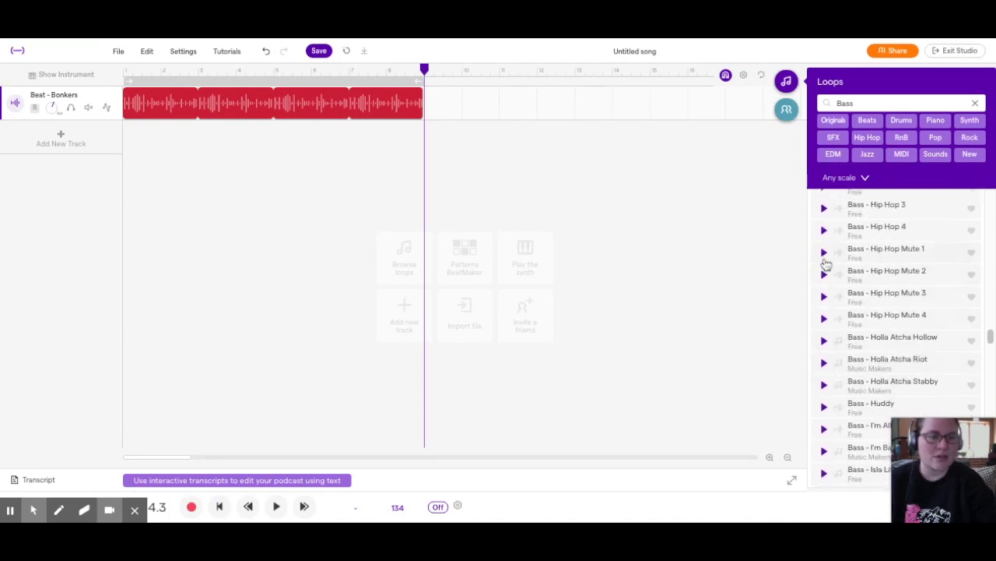
{"action": "left_click", "coordinate": [824, 254]}
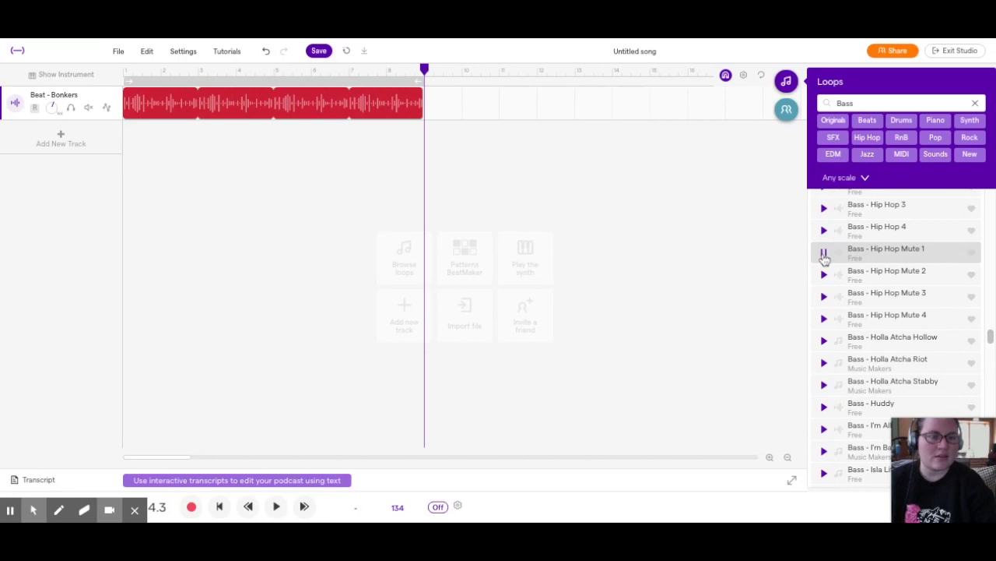
{"action": "left_click", "coordinate": [823, 276]}
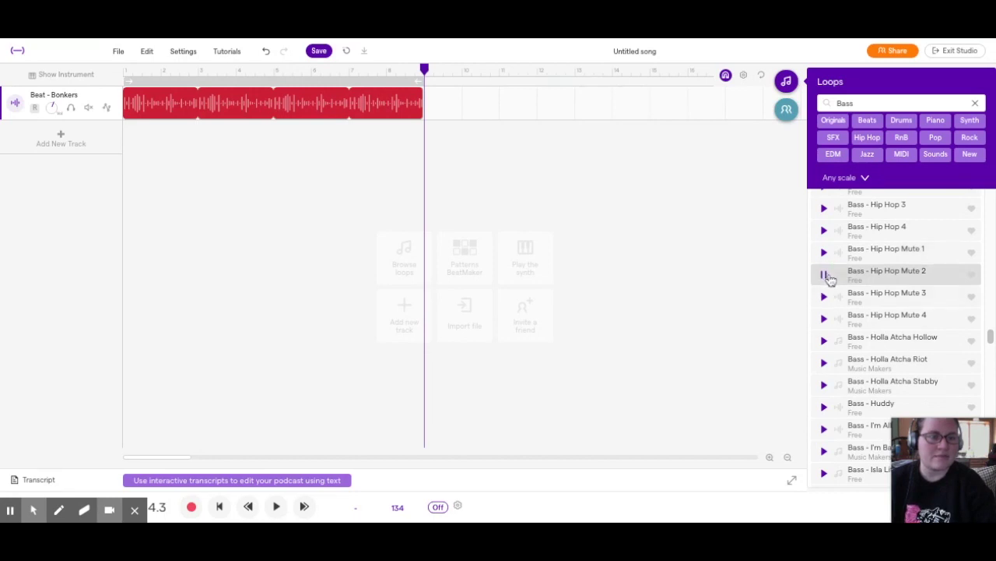
{"action": "left_click", "coordinate": [825, 298]}
{"action": "left_click", "coordinate": [824, 320]}
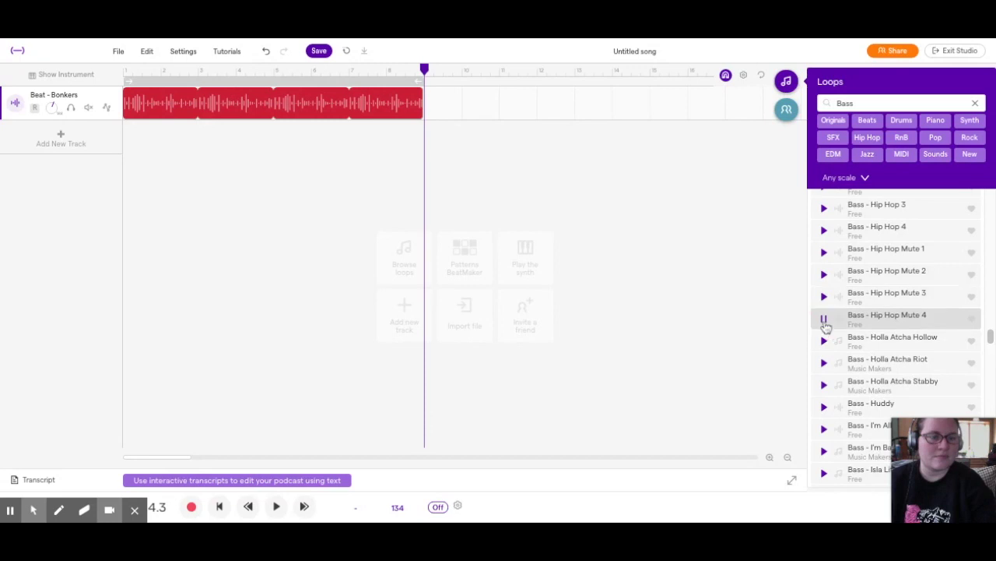
{"action": "left_click", "coordinate": [824, 342]}
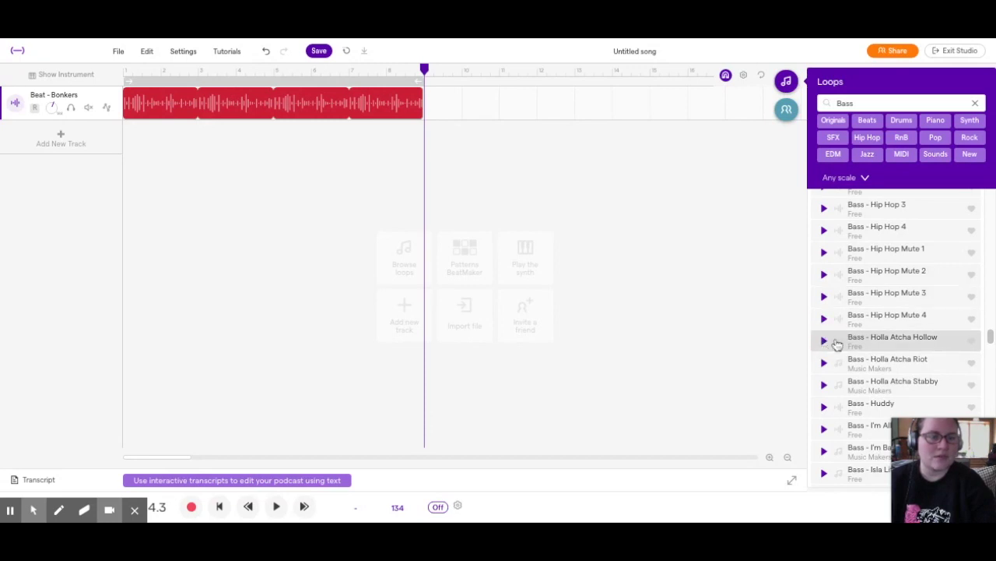
{"action": "left_click", "coordinate": [825, 341]}
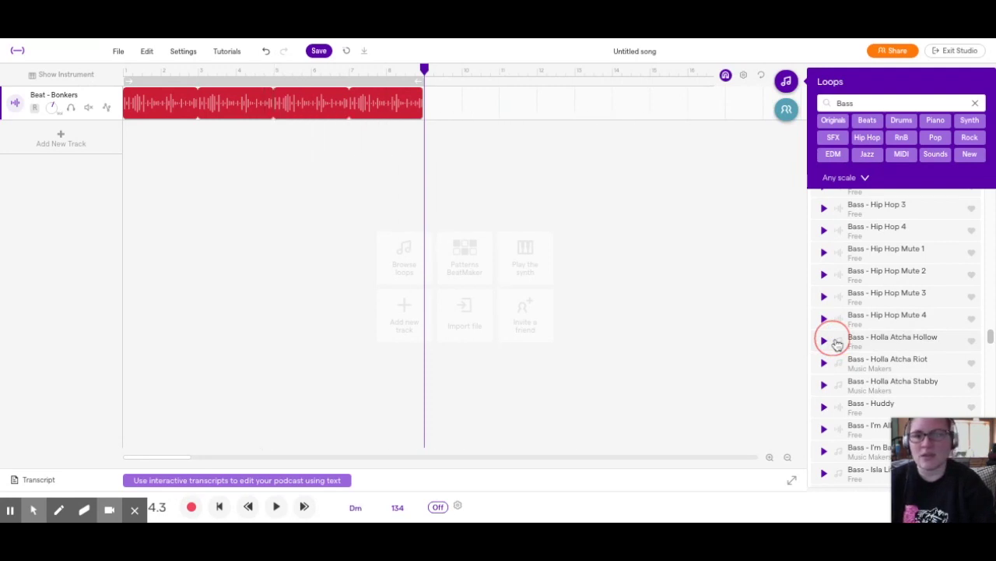
Drop Bass - Holla Atcha Hollow under the beat, undo a nudge, and play from the start
{"action": "left_click_drag", "start_coordinate": [837, 343], "coordinate": [300, 182]}
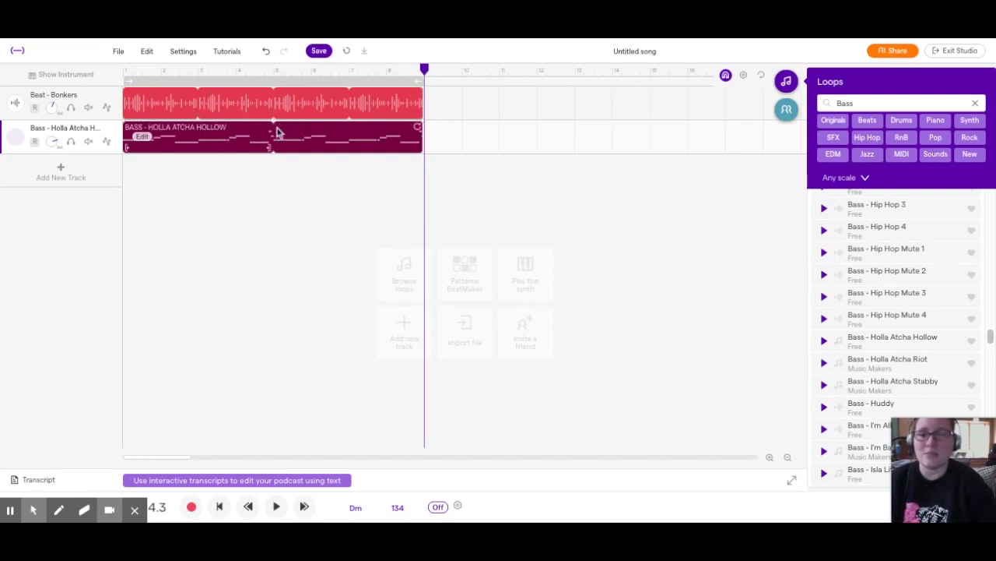
{"action": "left_click_drag", "start_coordinate": [306, 146], "coordinate": [299, 129]}
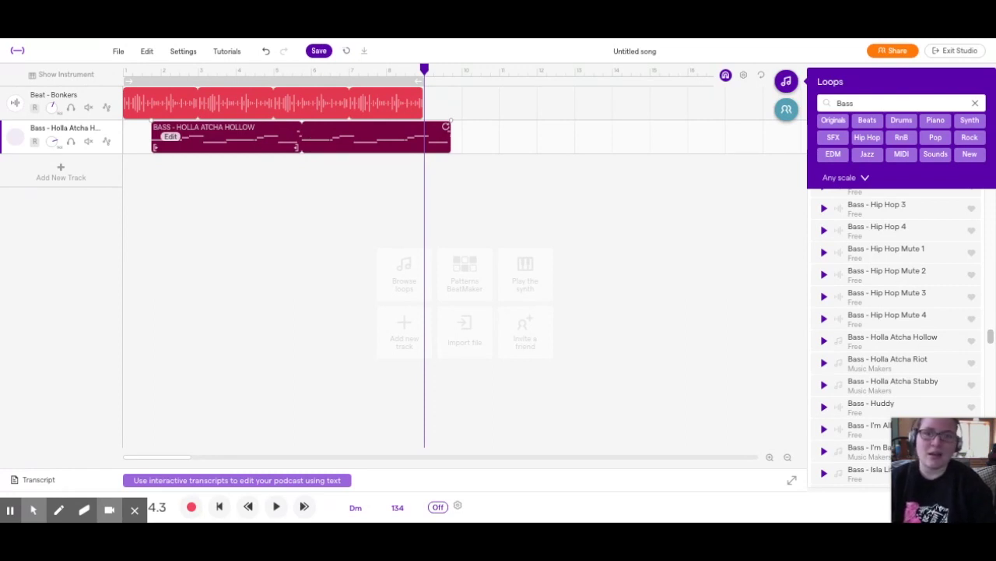
{"action": "key", "text": "ctrl+z"}
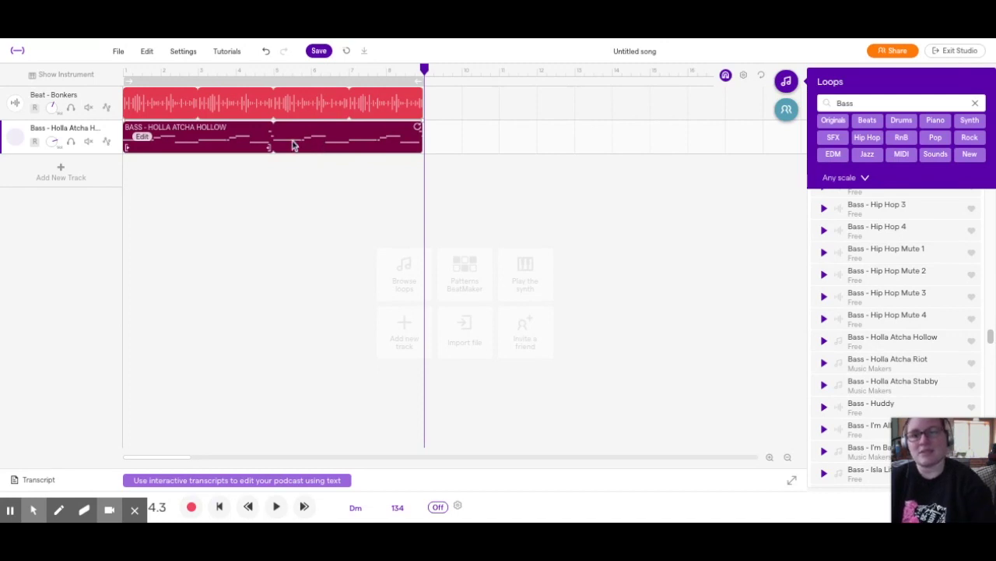
{"action": "key", "text": "Return"}
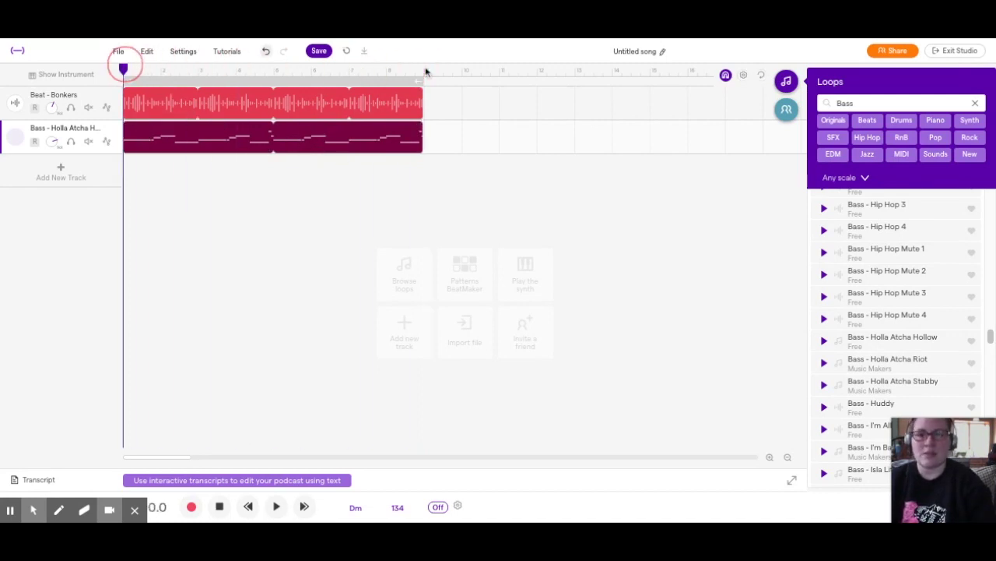
{"action": "key", "text": "space"}
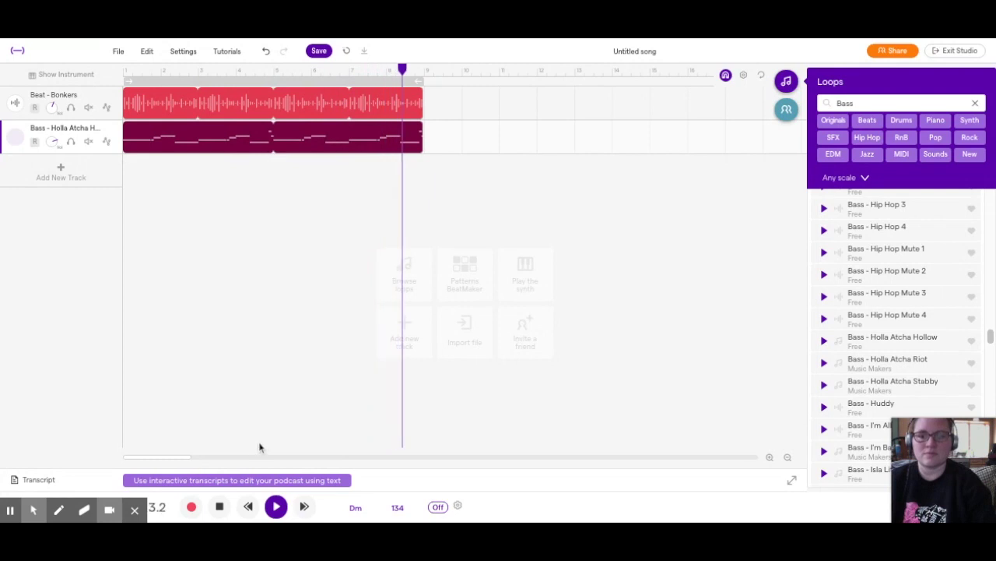
Stop playback and loop Beat - Bonkers and Holla Atcha Hollow out to about bar 17
{"action": "left_click", "coordinate": [220, 506]}
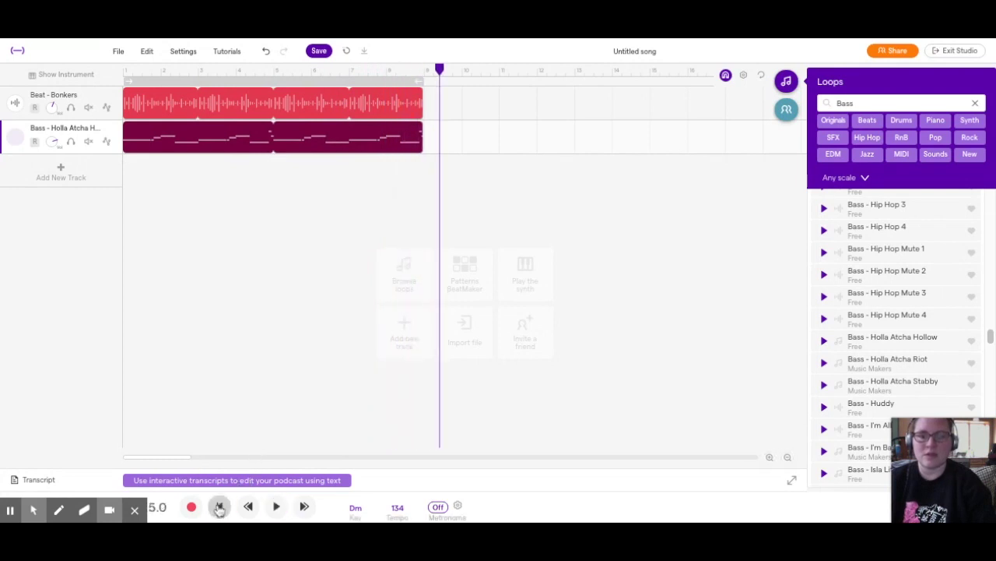
{"action": "left_click_drag", "start_coordinate": [421, 96], "coordinate": [720, 124]}
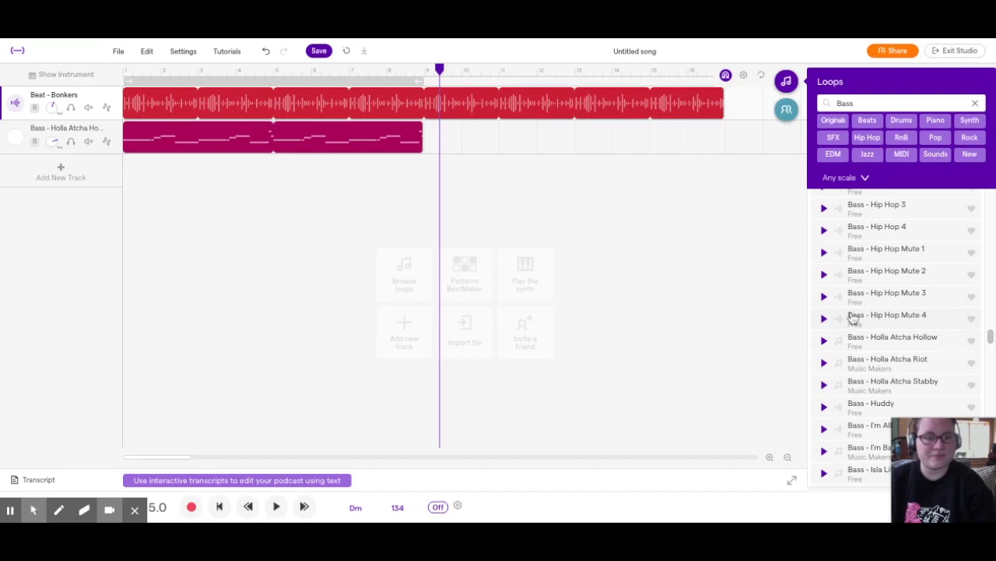
{"action": "scroll", "coordinate": [854, 318], "scroll_direction": "down", "scroll_amount": 2}
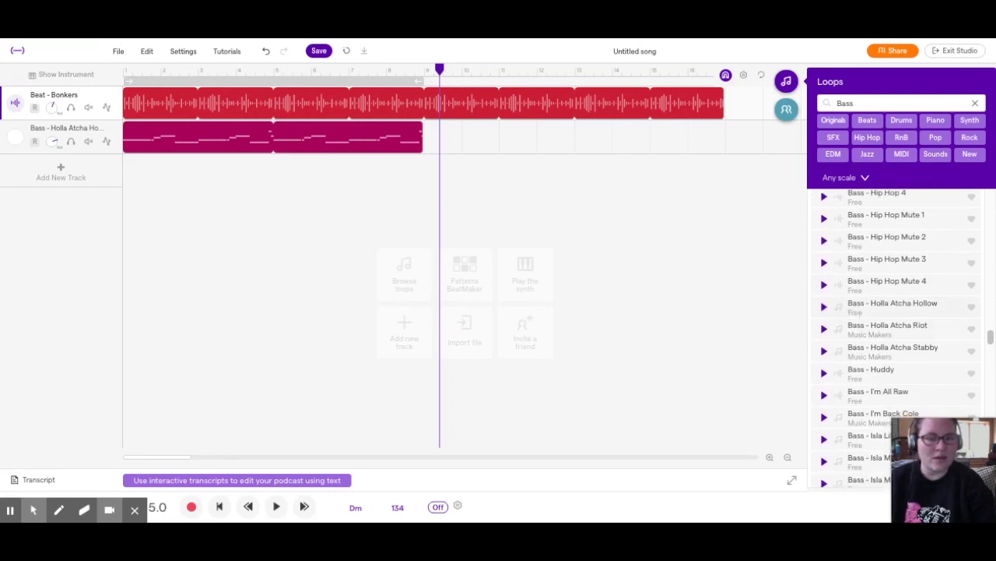
{"action": "left_click_drag", "start_coordinate": [419, 128], "coordinate": [723, 129]}
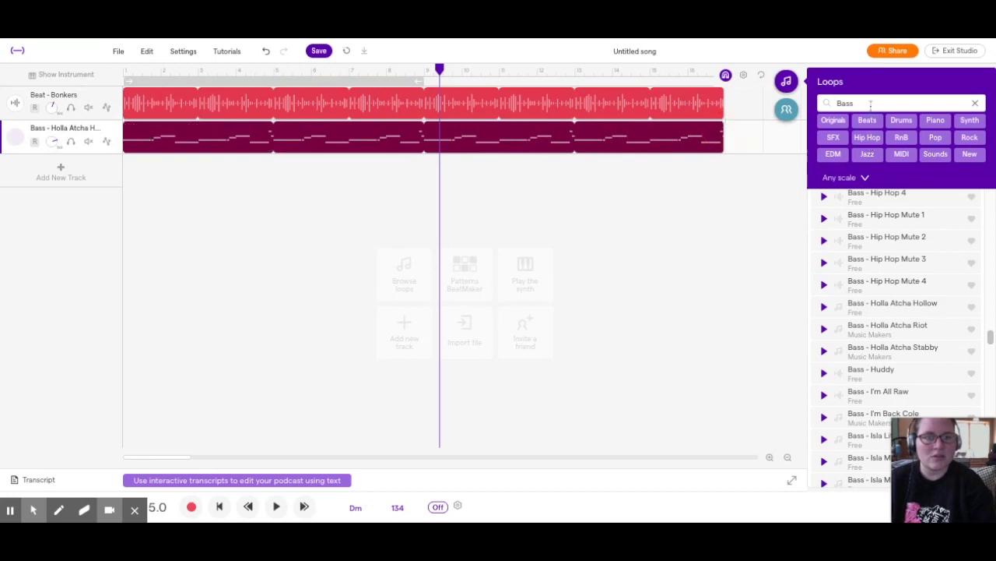
Replace the Bass loop search with a Synth filter and preview Synth - Jane 1 and Synth - Lead Clone 3
{"action": "left_click", "coordinate": [975, 104]}
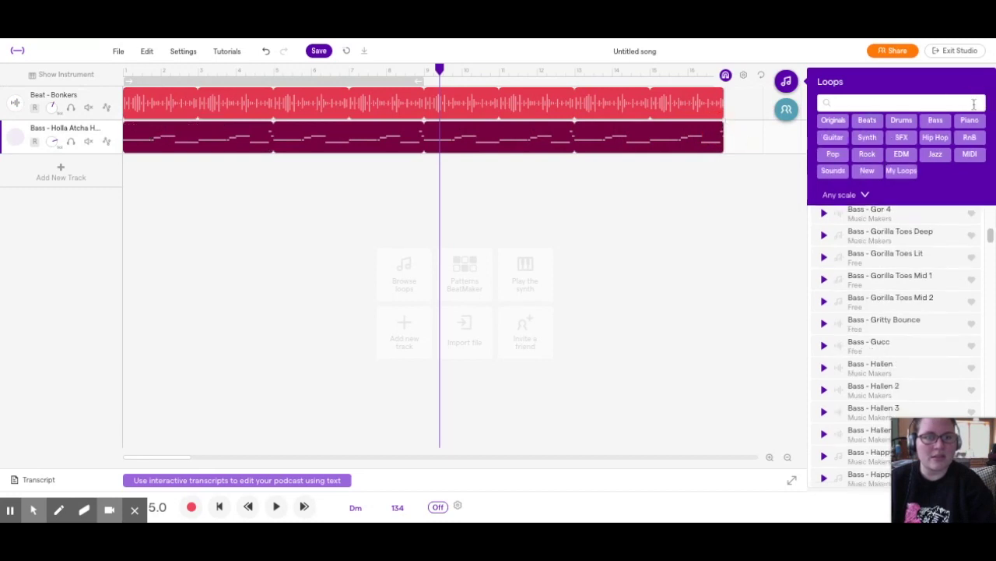
{"action": "left_click", "coordinate": [880, 102]}
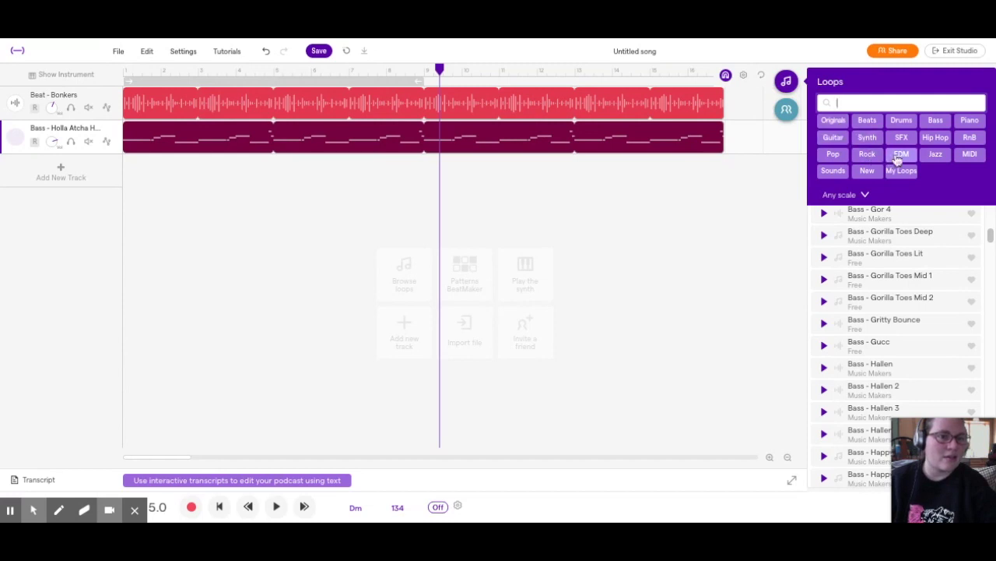
{"action": "left_click", "coordinate": [867, 137]}
{"action": "scroll", "coordinate": [897, 268], "scroll_direction": "down", "scroll_amount": 3}
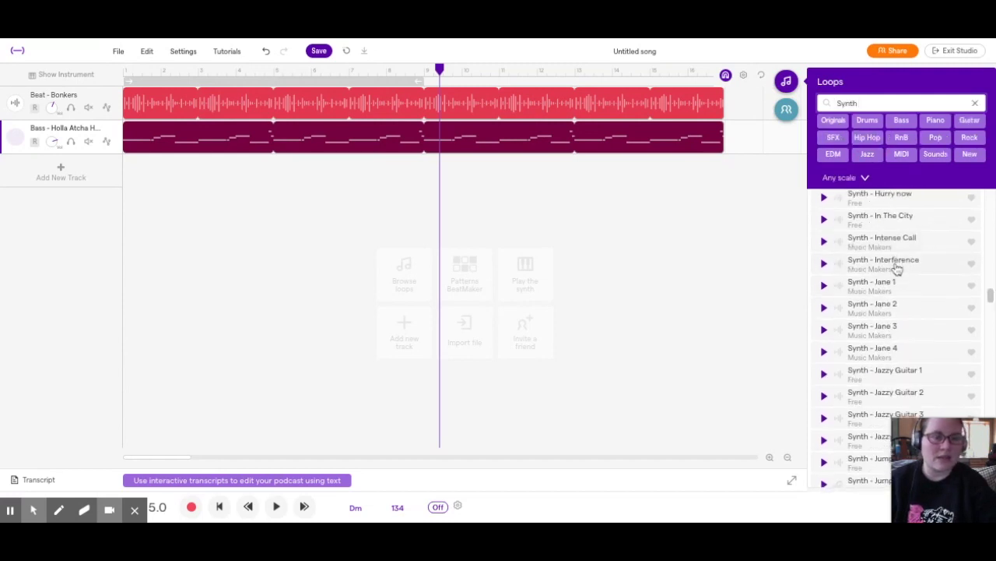
{"action": "left_click", "coordinate": [825, 286]}
{"action": "scroll", "coordinate": [829, 289], "scroll_direction": "down", "scroll_amount": 2}
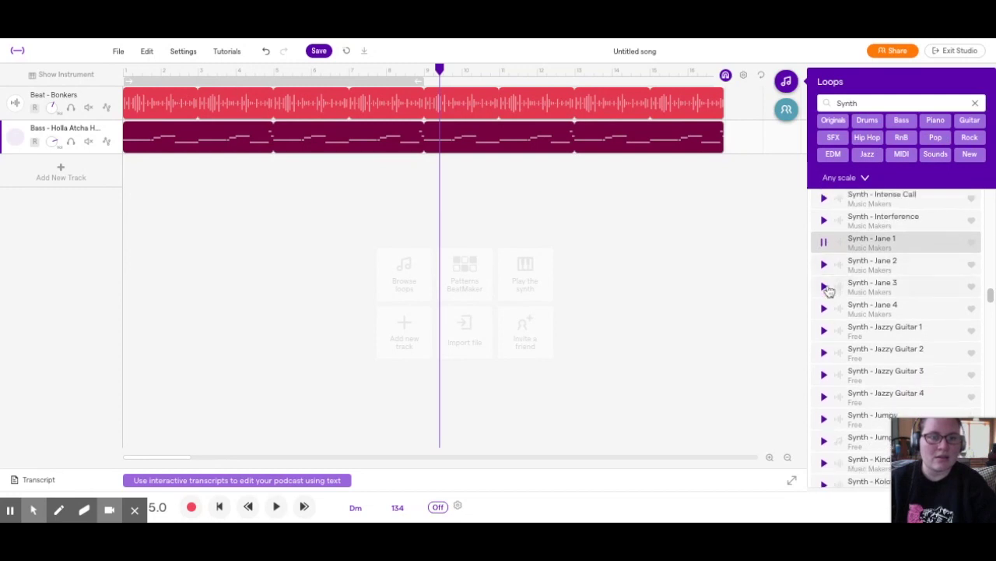
{"action": "scroll", "coordinate": [831, 327], "scroll_direction": "down", "scroll_amount": 10}
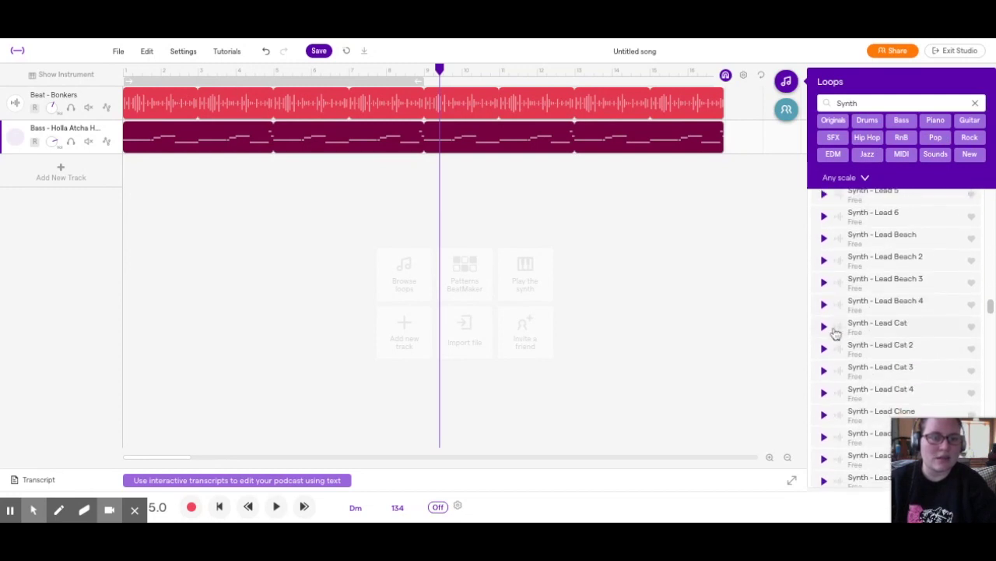
{"action": "left_click", "coordinate": [825, 284]}
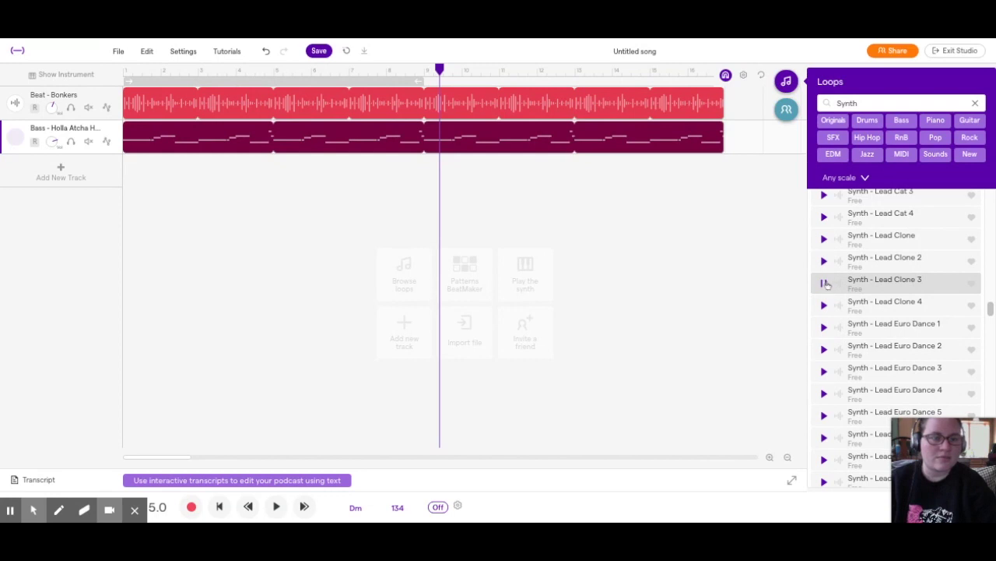
Place Synth - Lead Clone 3 on a new track at bar 9 and play from there
{"action": "mouse_move", "coordinate": [833, 282]}
{"action": "left_mouse_down"}
{"action": "mouse_move", "coordinate": [480, 169]}
{"action": "mouse_move", "coordinate": [457, 172]}
{"action": "mouse_move", "coordinate": [465, 182]}
{"action": "left_mouse_up"}
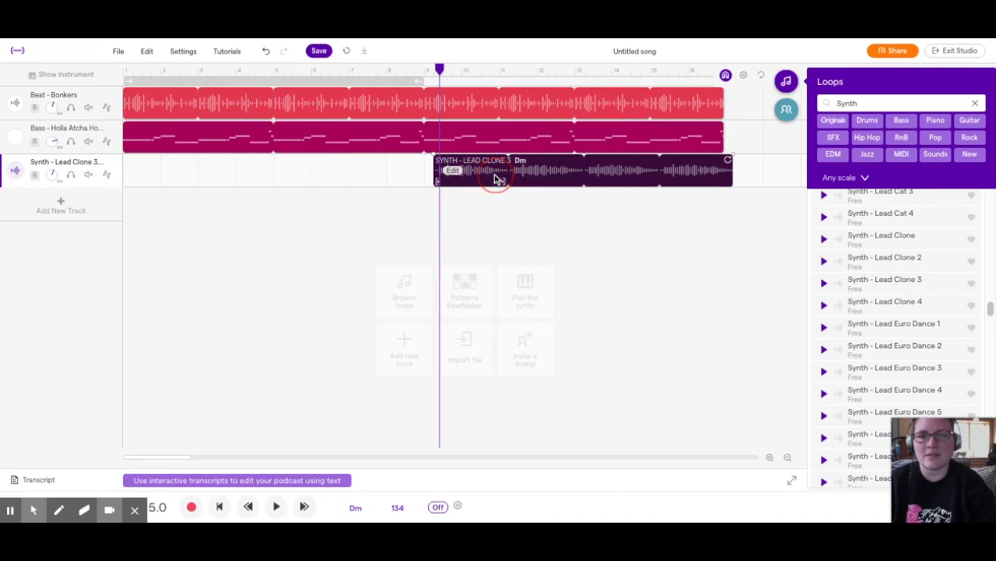
{"action": "left_click", "coordinate": [495, 178]}
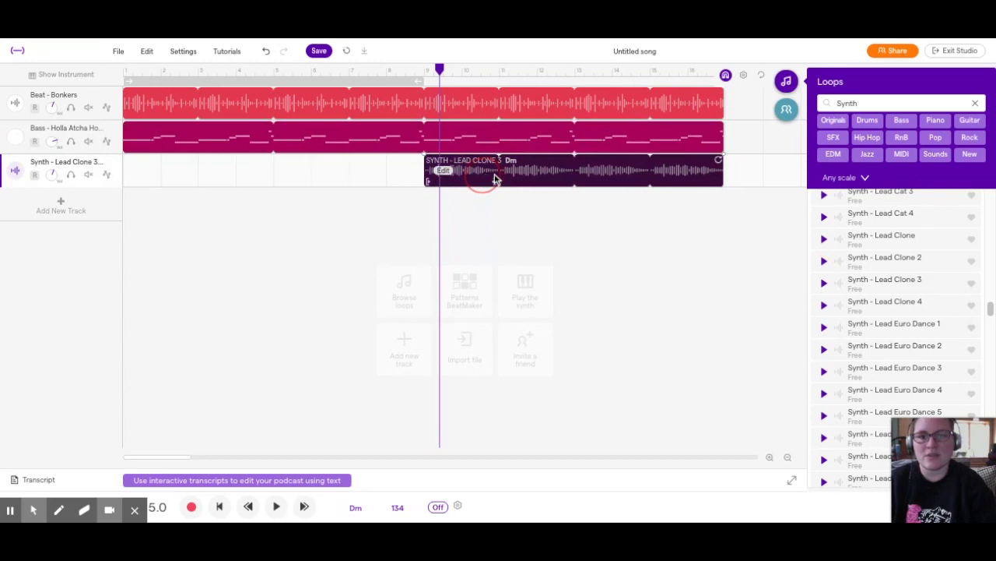
{"action": "left_click", "coordinate": [367, 76]}
{"action": "key", "text": "space"}
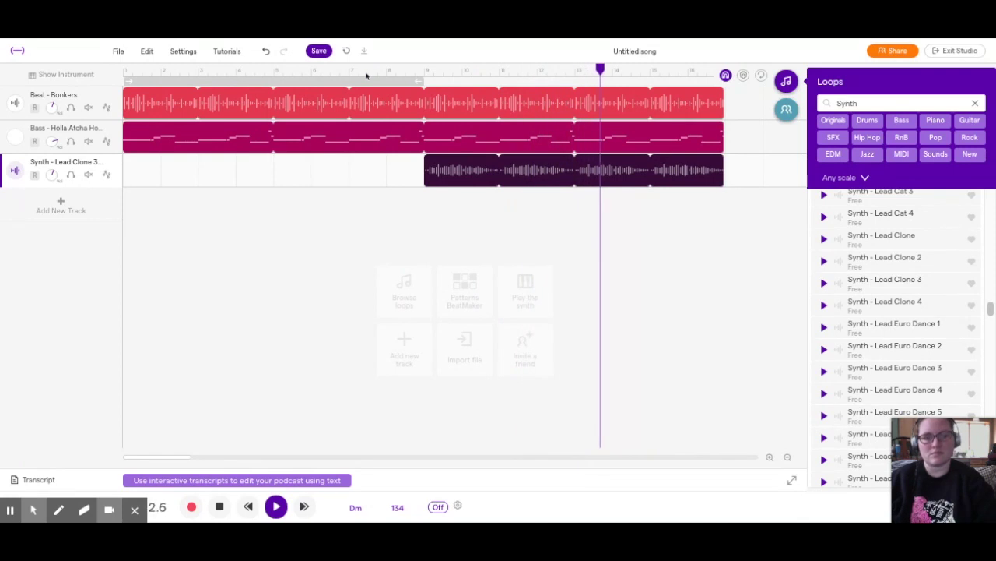
Add Synth - Lead Clone 4 at bar 1 on a new track and play the song from the start
{"action": "key", "text": "space"}
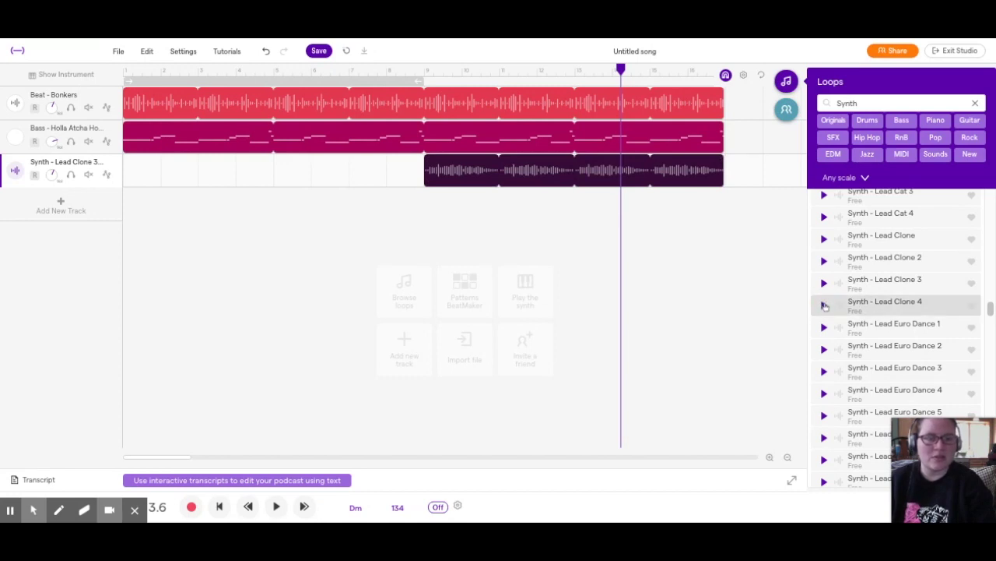
{"action": "mouse_move", "coordinate": [826, 306]}
{"action": "left_mouse_down"}
{"action": "mouse_move", "coordinate": [845, 308]}
{"action": "mouse_move", "coordinate": [151, 204]}
{"action": "mouse_move", "coordinate": [165, 204]}
{"action": "left_mouse_up"}
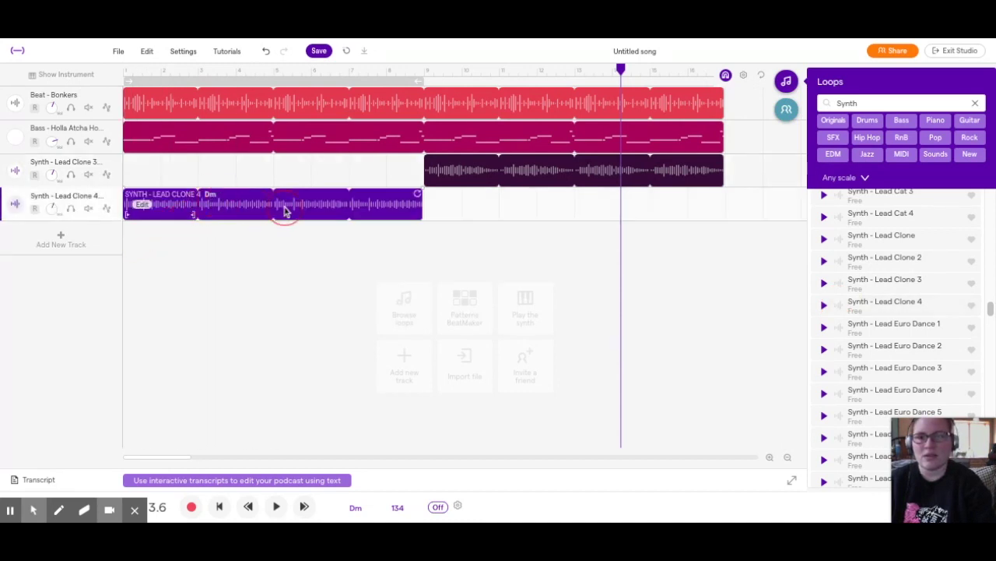
{"action": "left_click", "coordinate": [219, 506]}
{"action": "left_click", "coordinate": [279, 506]}
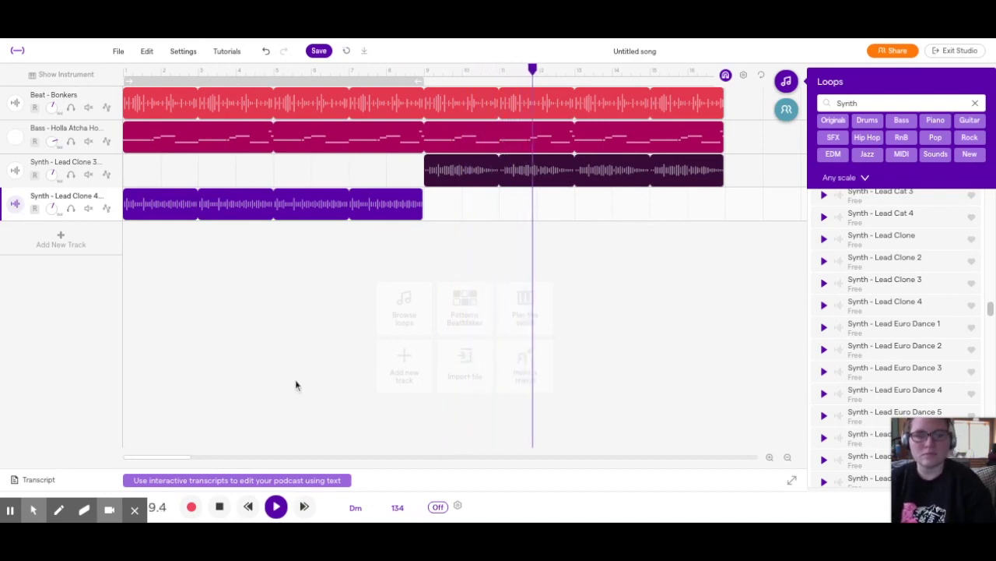
{"action": "key", "text": "space"}
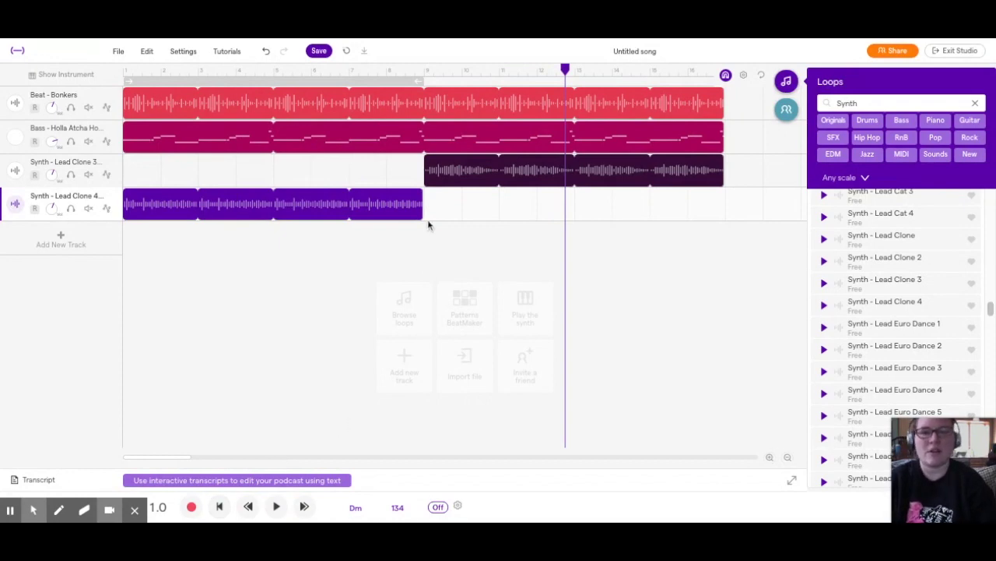
{"action": "left_click", "coordinate": [425, 75]}
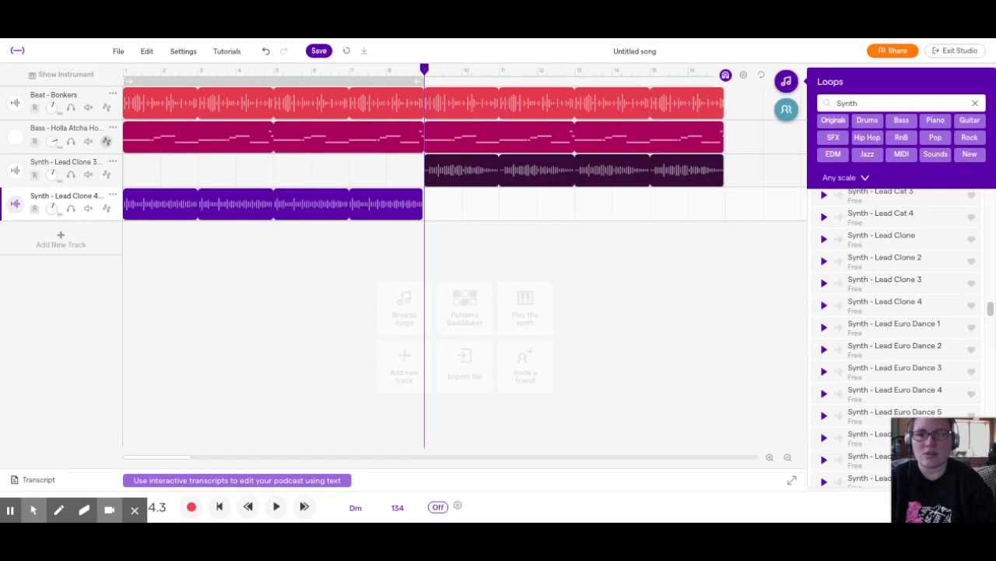
Give the bass track a volume lane starting silent and dipping near bar 17
{"action": "left_click", "coordinate": [106, 140]}
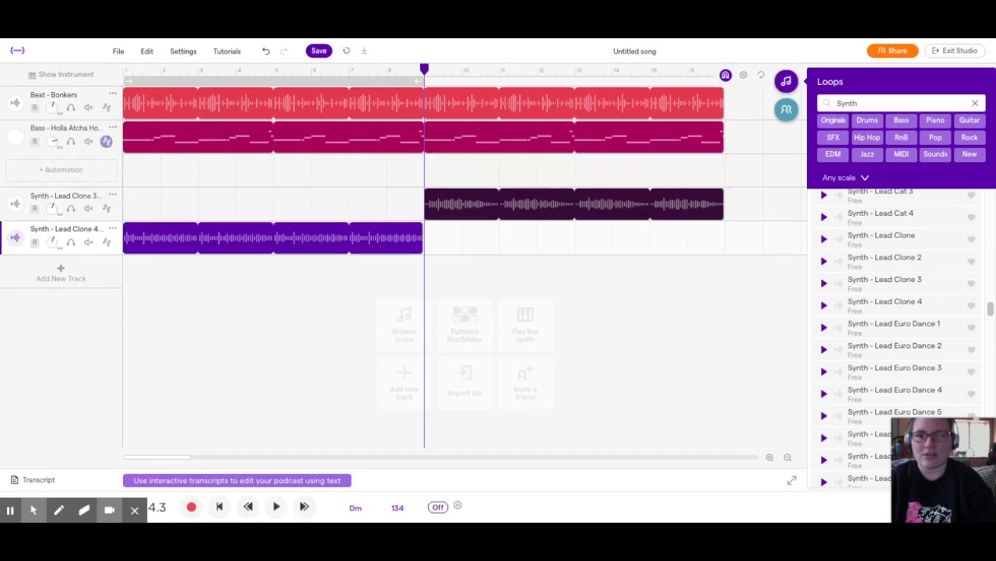
{"action": "left_click", "coordinate": [83, 173]}
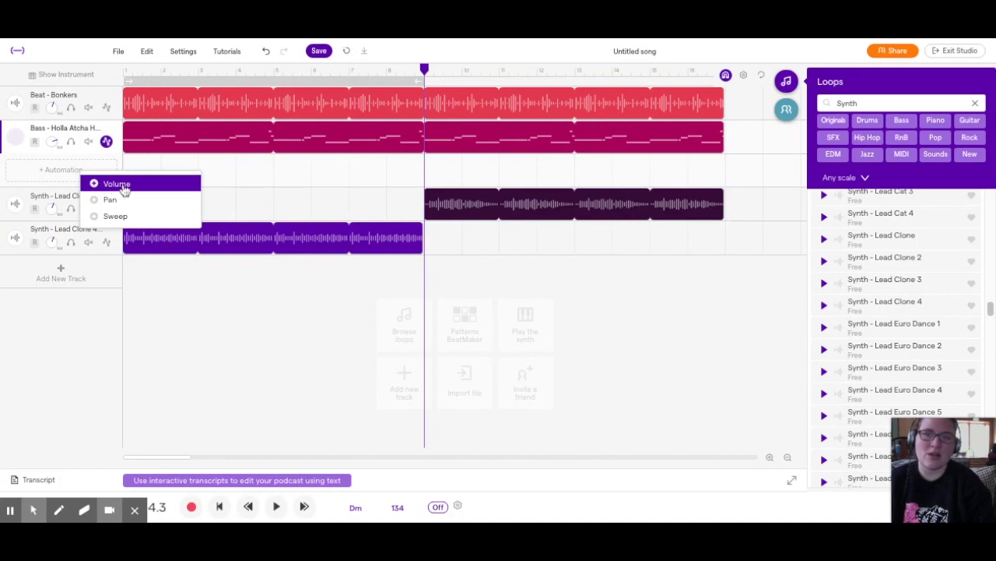
{"action": "left_click", "coordinate": [116, 184]}
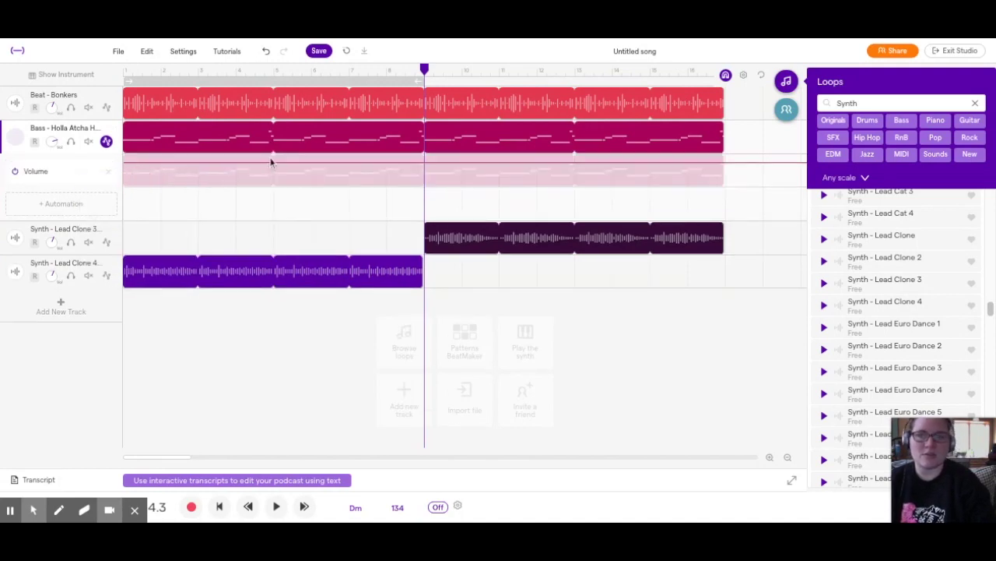
{"action": "left_click", "coordinate": [274, 165]}
{"action": "left_click", "coordinate": [130, 165]}
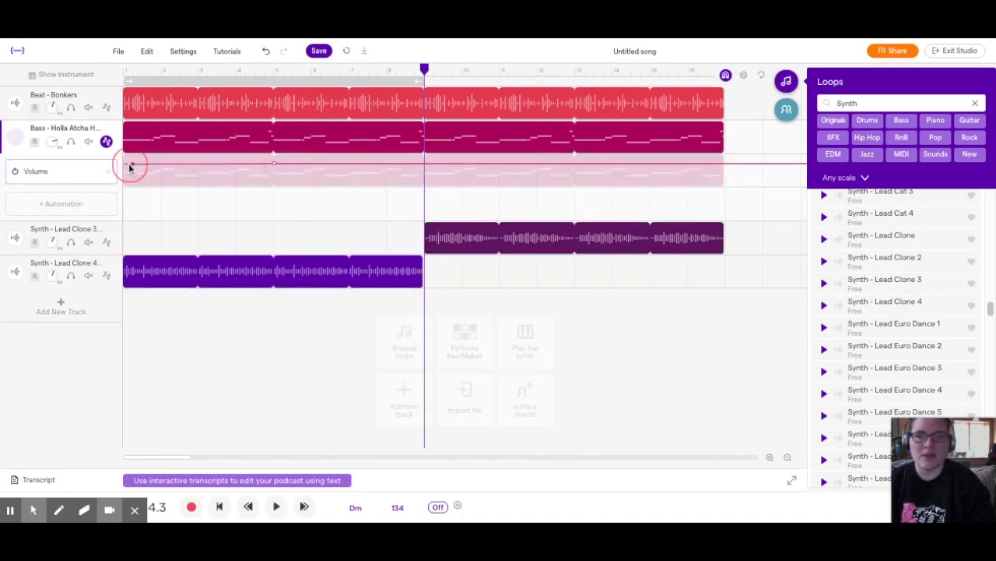
{"action": "left_click_drag", "start_coordinate": [133, 165], "coordinate": [135, 197]}
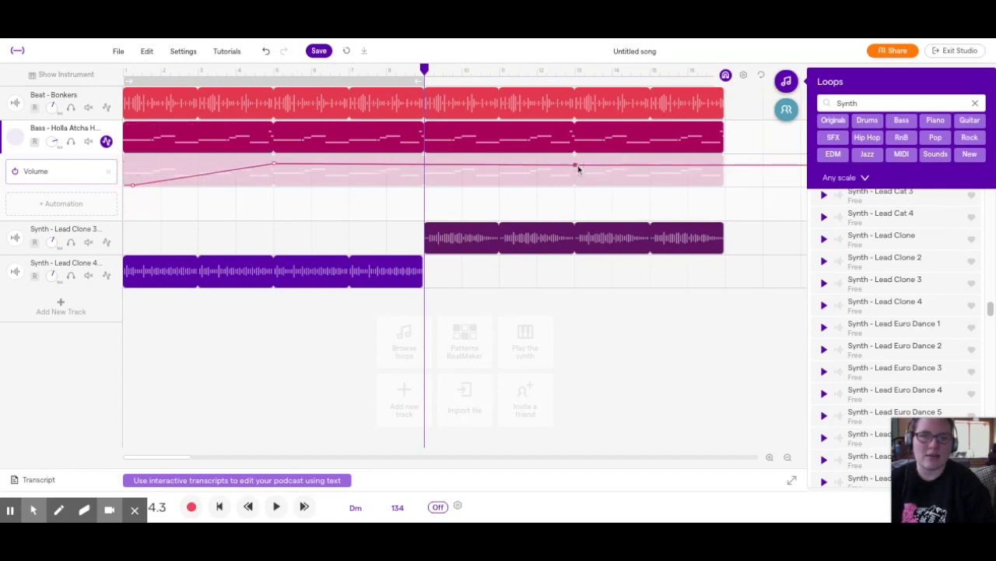
{"action": "left_click_drag", "start_coordinate": [723, 167], "coordinate": [725, 184]}
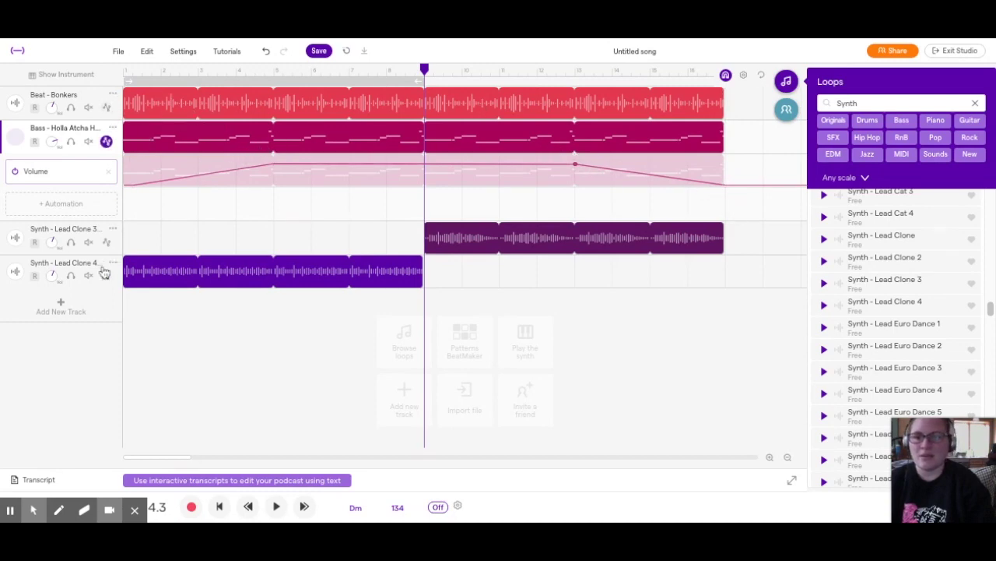
{"action": "left_click", "coordinate": [107, 107]}
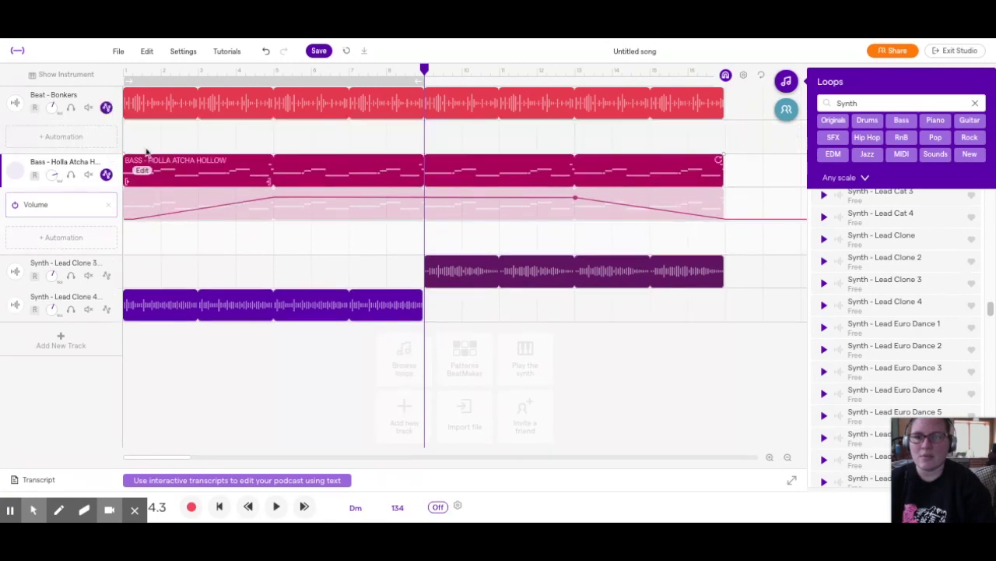
Add a Pan automation lane to Beat - Bonkers, then delete it
{"action": "left_click", "coordinate": [98, 137]}
{"action": "left_click", "coordinate": [131, 166]}
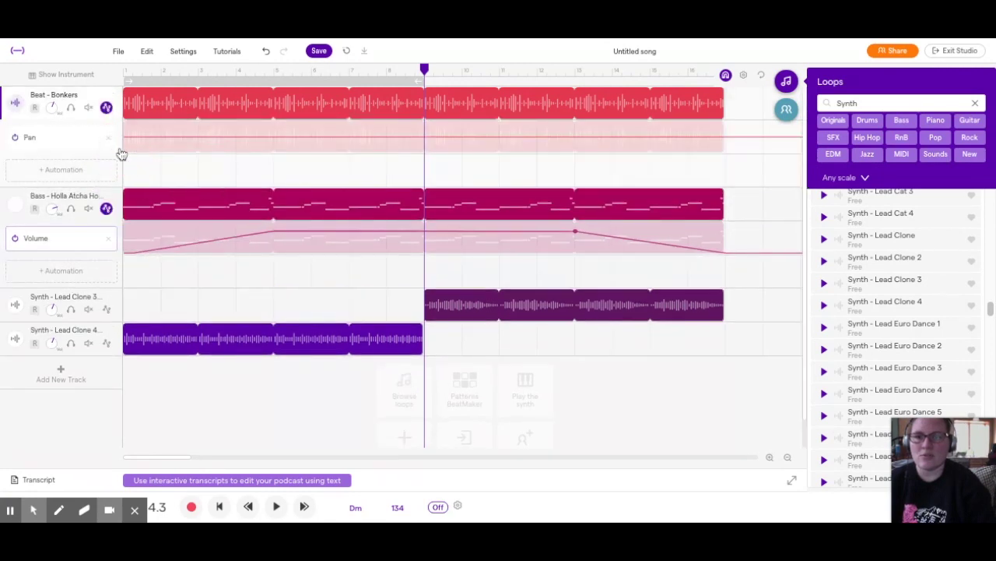
{"action": "left_click", "coordinate": [108, 139]}
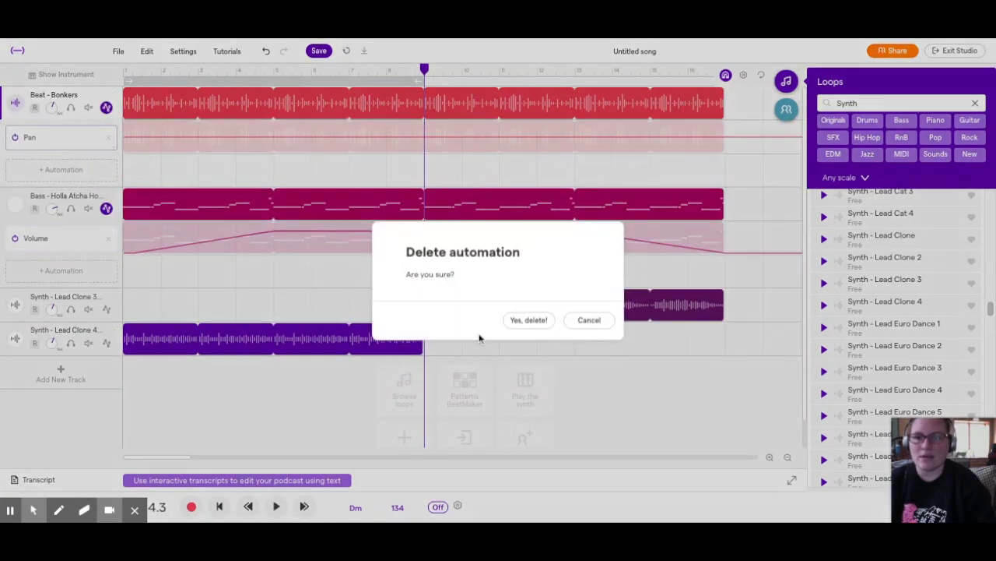
{"action": "left_click", "coordinate": [530, 321]}
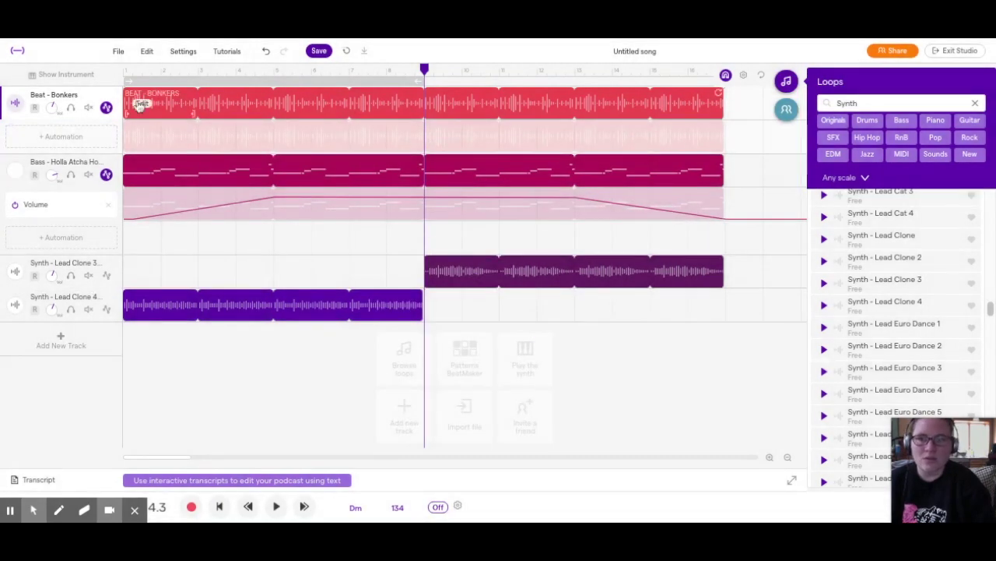
Add a Beat - Bonkers volume lane fading in from silence, then hide both automation lanes
{"action": "left_click", "coordinate": [80, 136]}
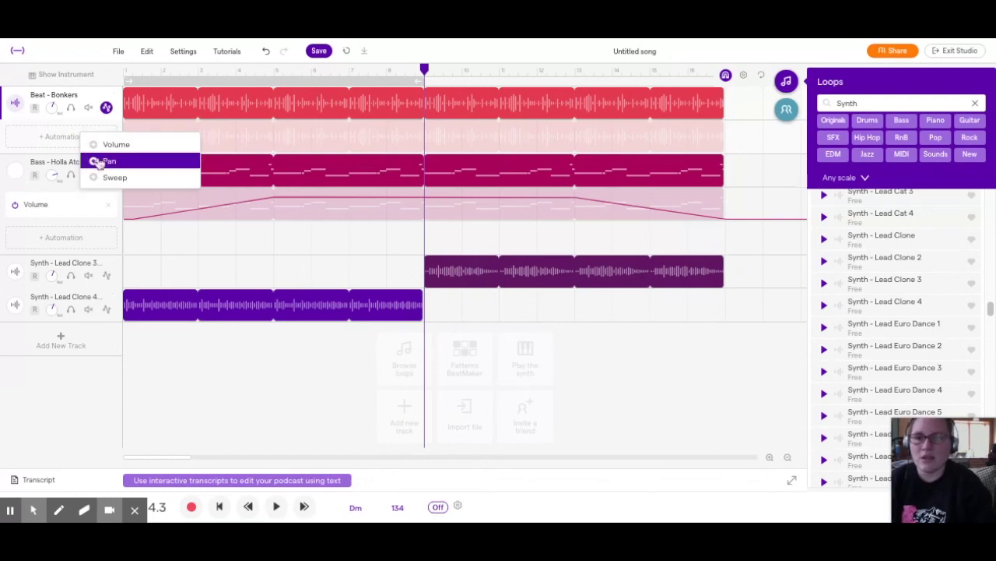
{"action": "left_click", "coordinate": [118, 145]}
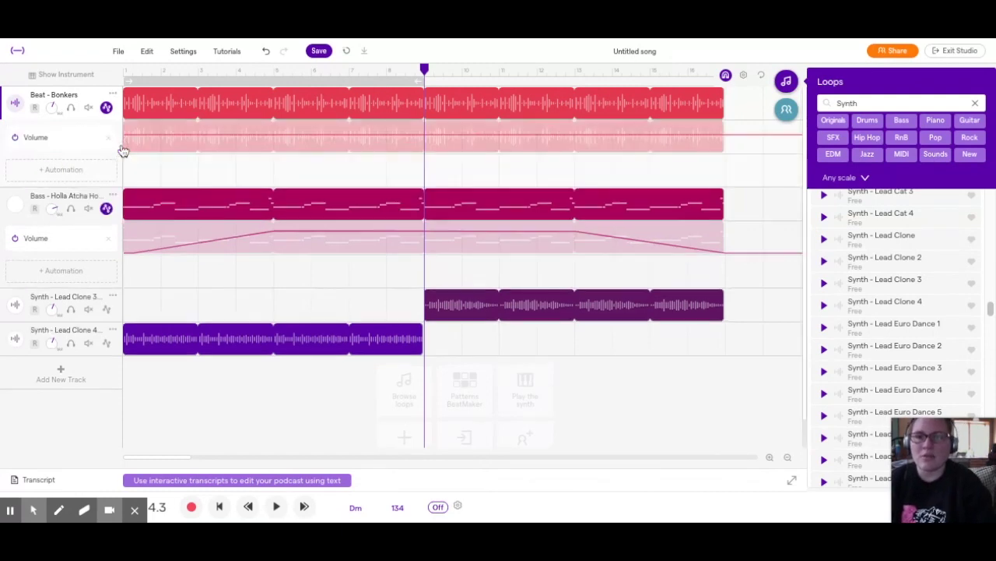
{"action": "left_click", "coordinate": [197, 131]}
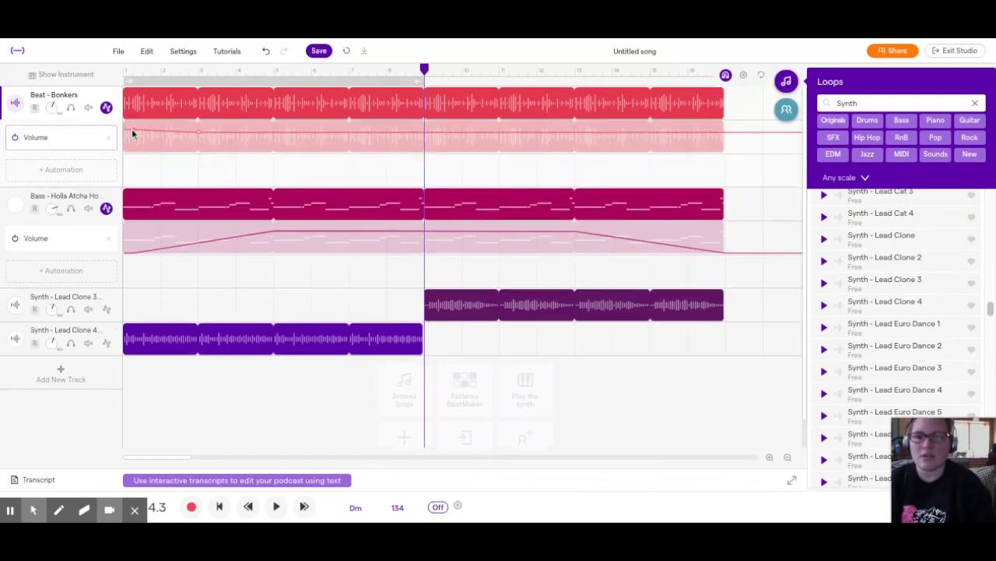
{"action": "mouse_move", "coordinate": [133, 134]}
{"action": "left_mouse_down"}
{"action": "mouse_move", "coordinate": [138, 160]}
{"action": "mouse_move", "coordinate": [134, 151]}
{"action": "left_mouse_up"}
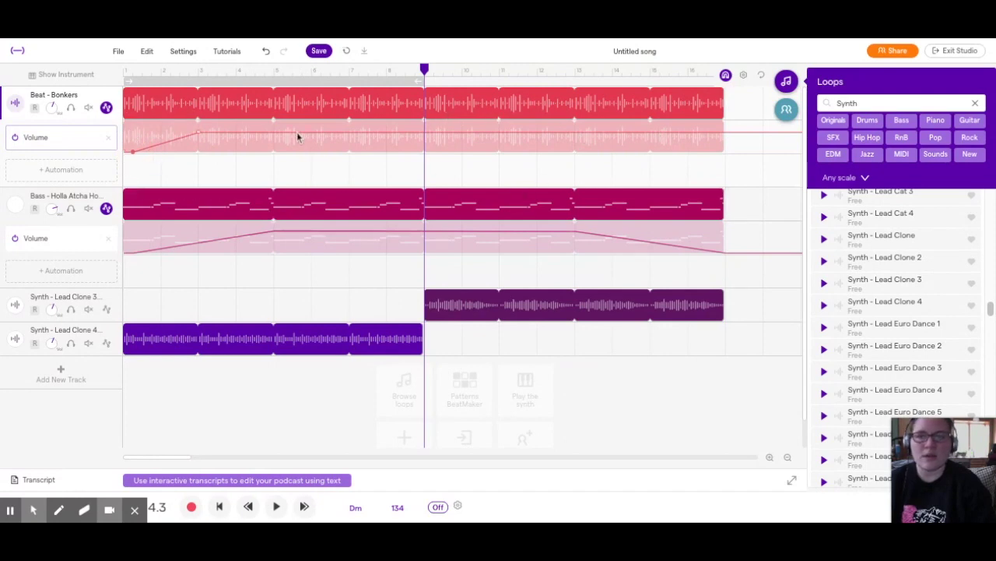
{"action": "left_click", "coordinate": [106, 108]}
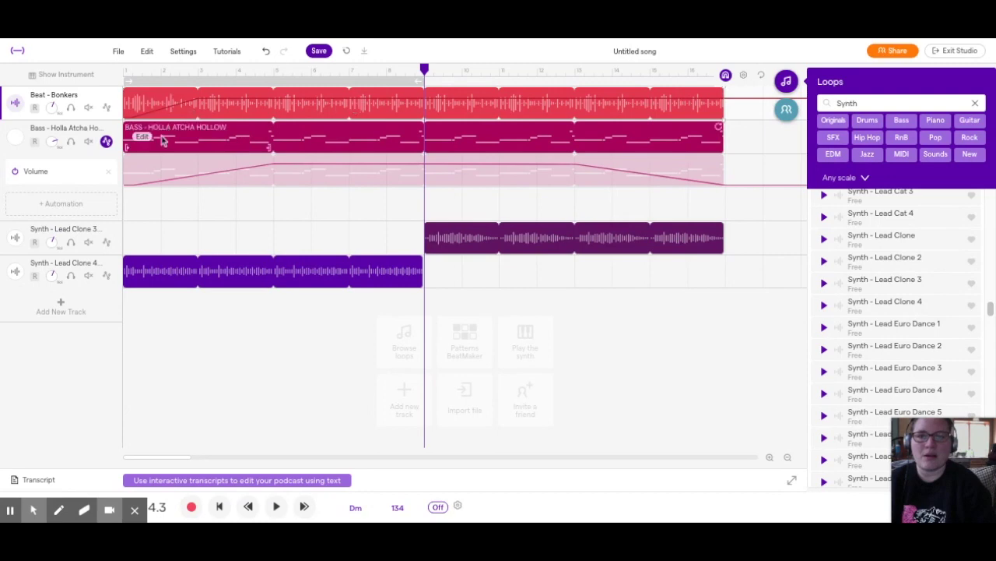
{"action": "left_click", "coordinate": [107, 142]}
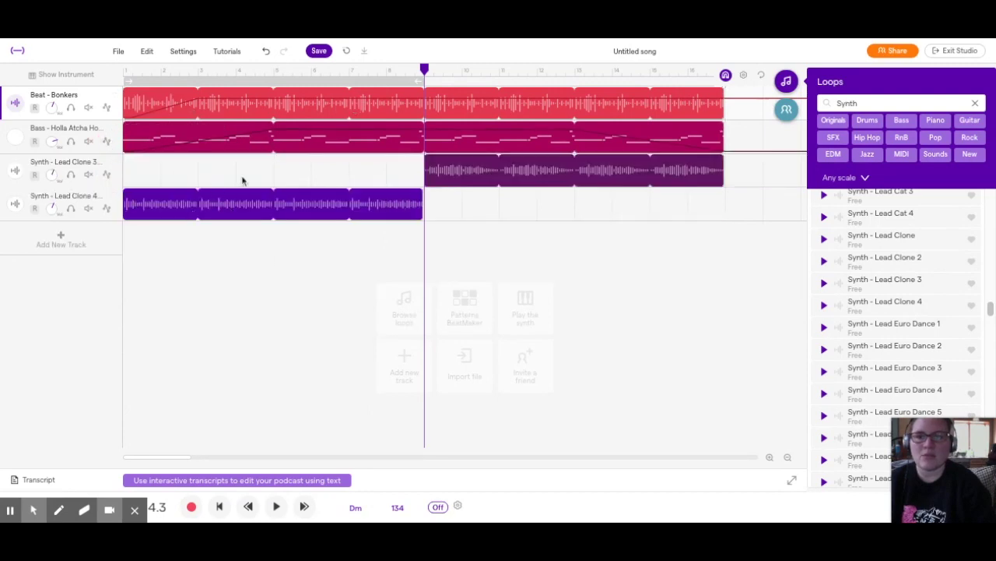
Play the arrangement from bar 1, stop it, and open the Beat - Bonkers track options
{"action": "left_click_drag", "start_coordinate": [423, 69], "coordinate": [133, 69]}
{"action": "key", "text": "space"}
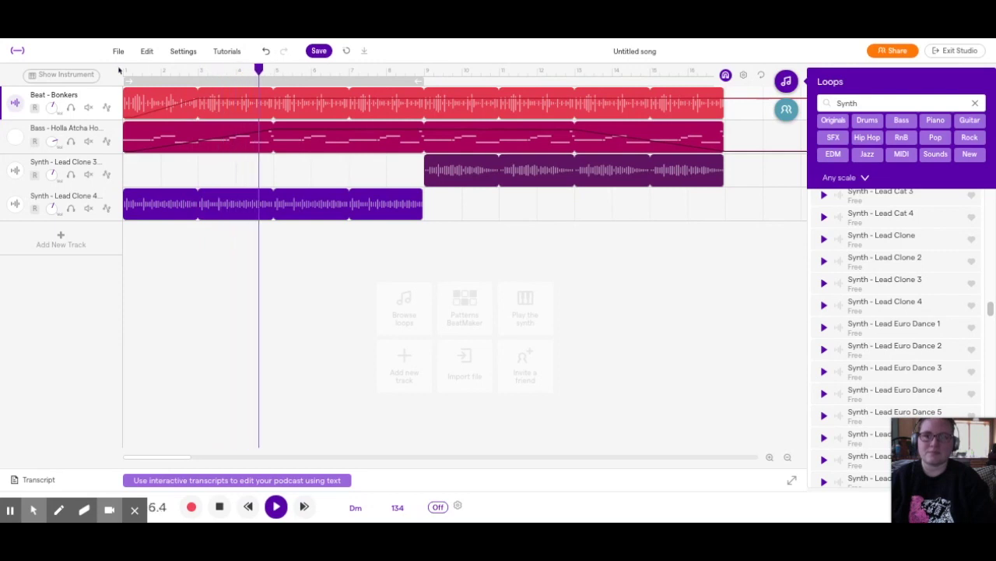
{"action": "key", "text": "space"}
{"action": "right_click", "coordinate": [105, 103]}
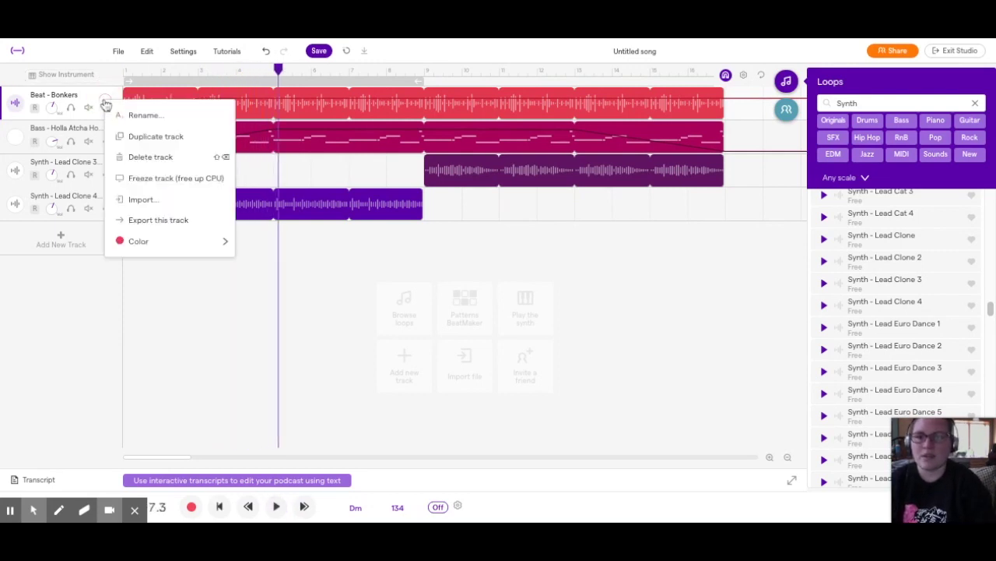
Remove the Beat - Bonkers fade-in so its volume stays flat
{"action": "left_click", "coordinate": [93, 100]}
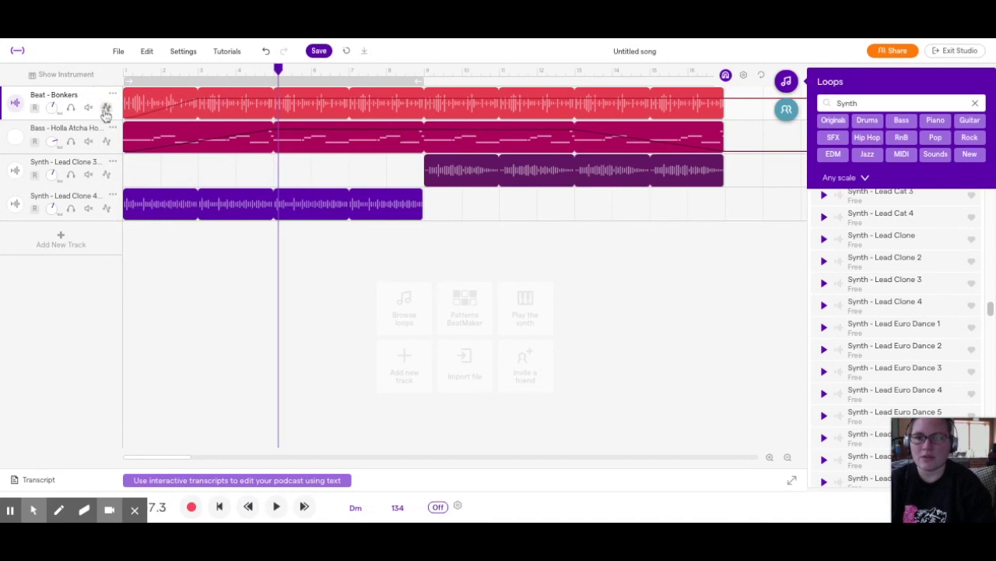
{"action": "left_click", "coordinate": [106, 108]}
{"action": "left_click_drag", "start_coordinate": [135, 153], "coordinate": [133, 147]}
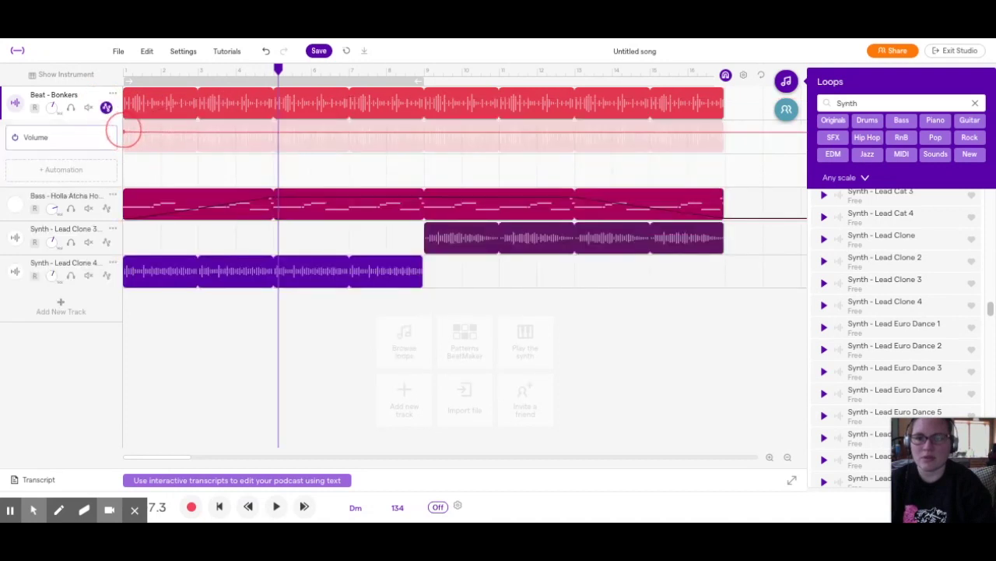
Play the four-track arrangement from the beginning, then stop it
{"action": "left_click", "coordinate": [124, 71]}
{"action": "key", "text": "space"}
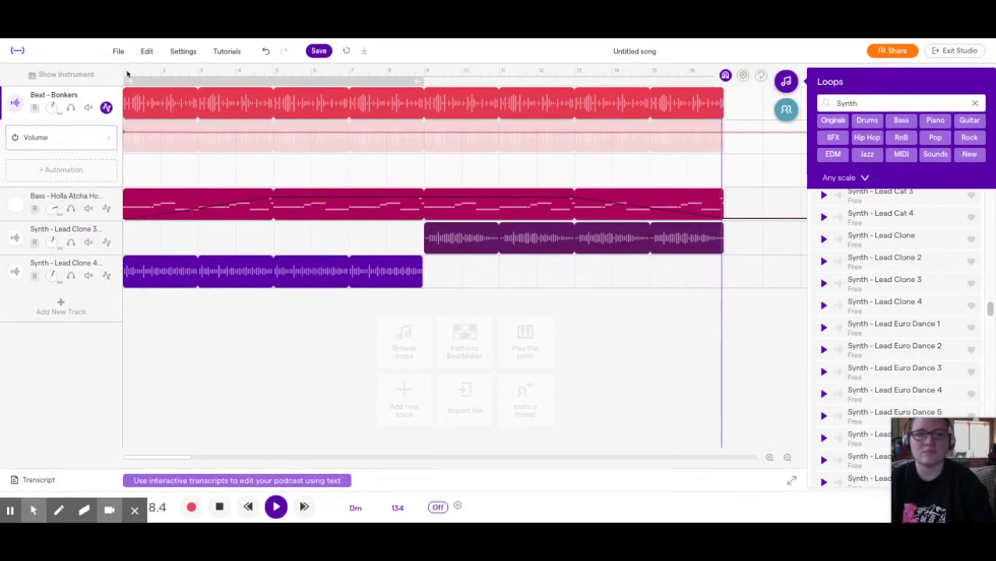
{"action": "key", "text": "space"}
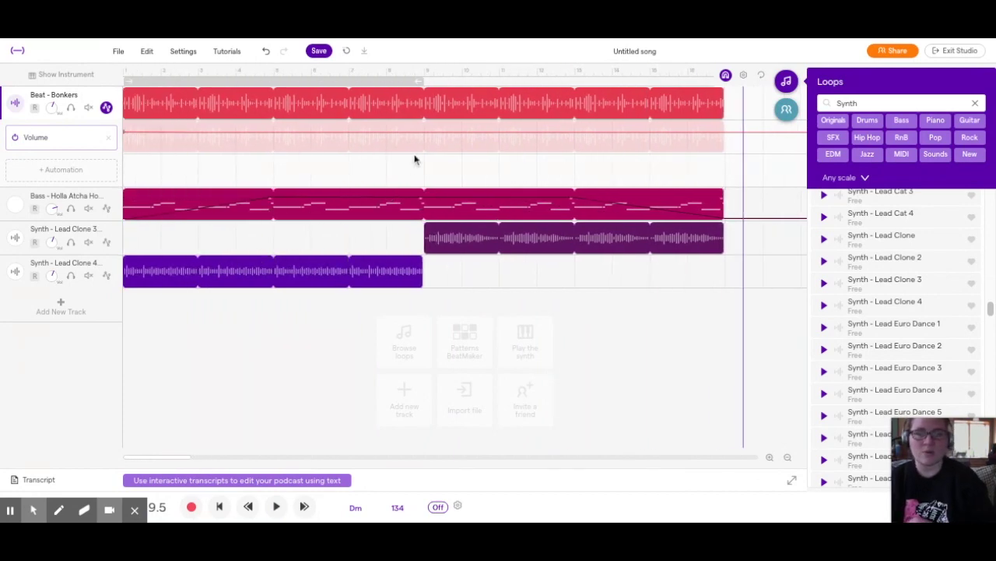
Retitle 'Untitled song' to 'AB Demo Song' and save the project
{"action": "left_click", "coordinate": [320, 52]}
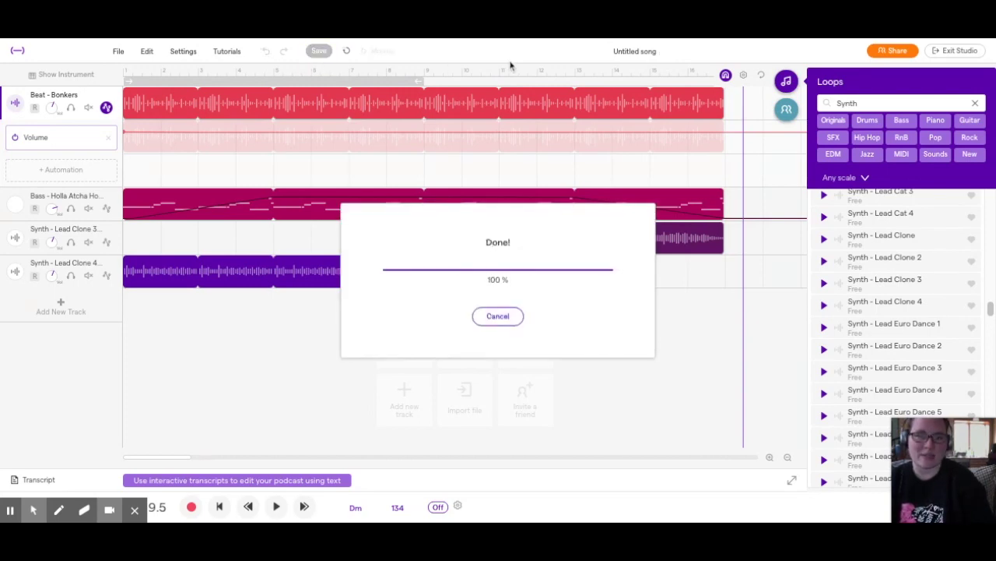
{"action": "left_click", "coordinate": [643, 58]}
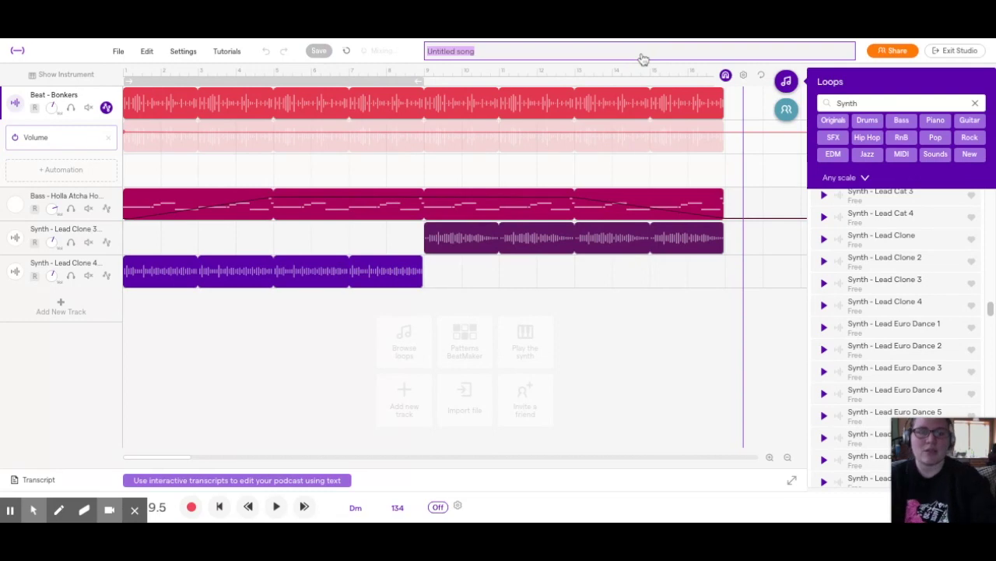
{"action": "key", "text": "BackSpace"}
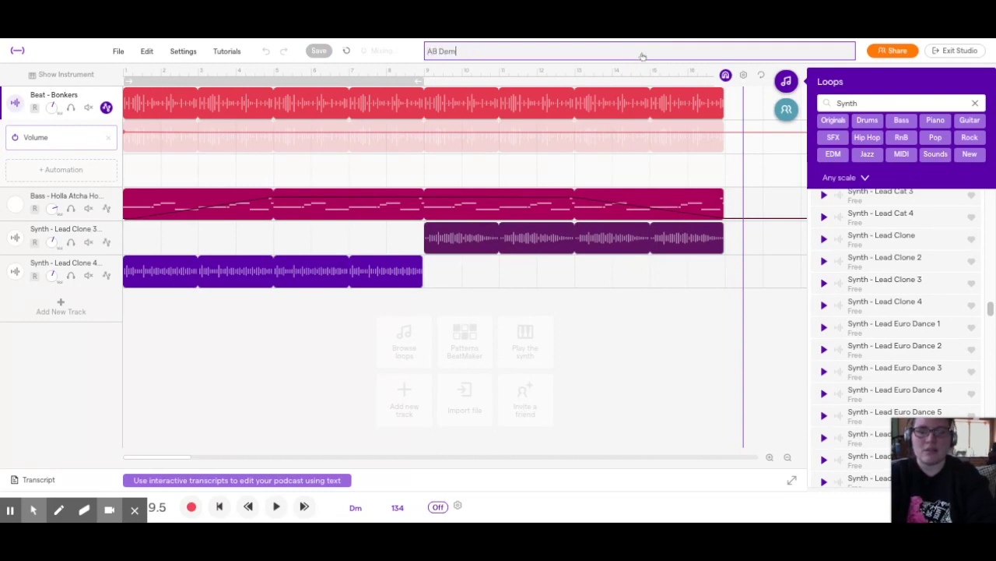
{"action": "type", "text": "AB Demo Song"}
{"action": "key", "text": "Return"}
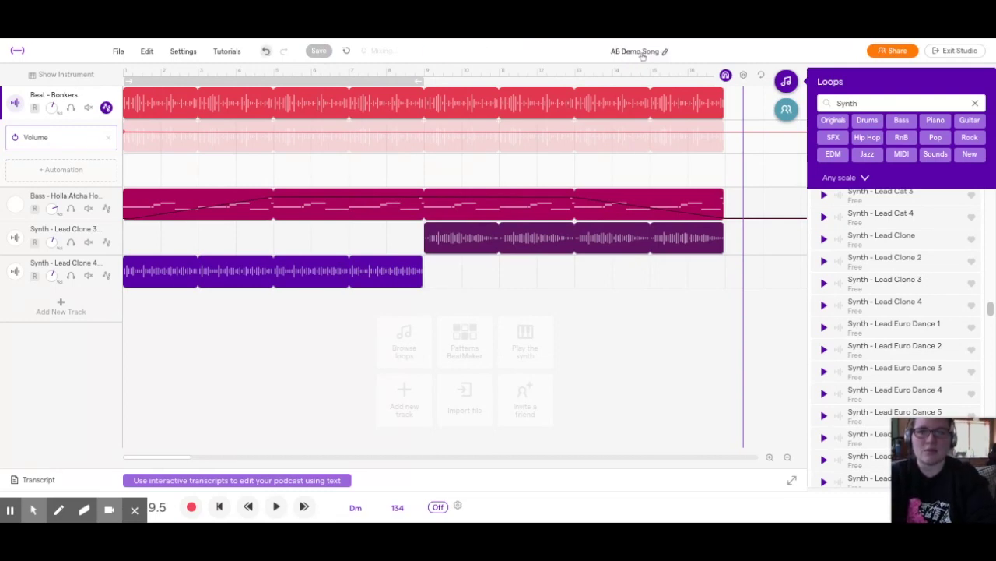
{"action": "left_click", "coordinate": [318, 52]}
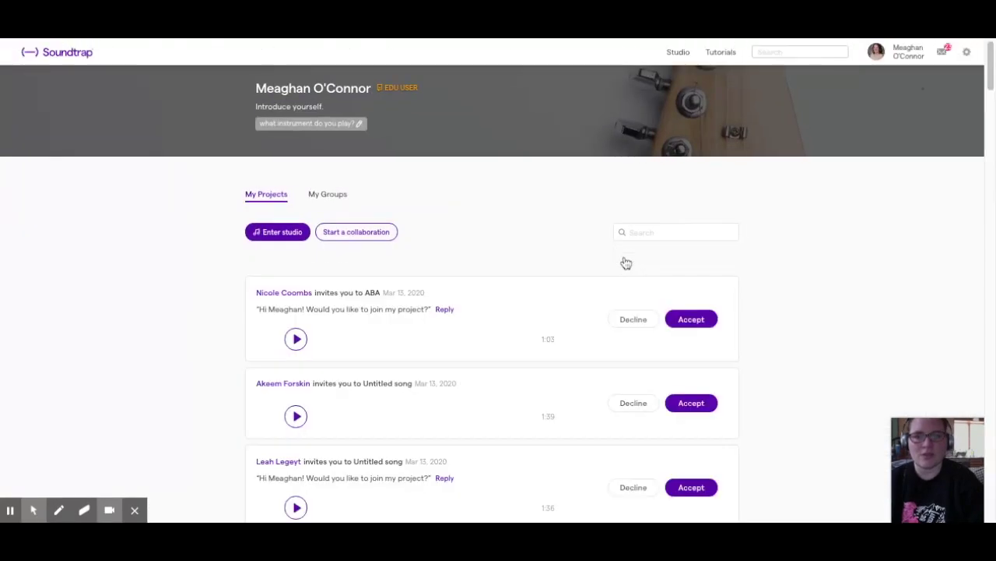
On My Projects, inspect Wild Horses' Download options without downloading, then reopen AB Demo Song
{"action": "scroll", "coordinate": [680, 261], "scroll_direction": "down", "scroll_amount": 10}
{"action": "scroll", "coordinate": [679, 267], "scroll_direction": "down", "scroll_amount": 15}
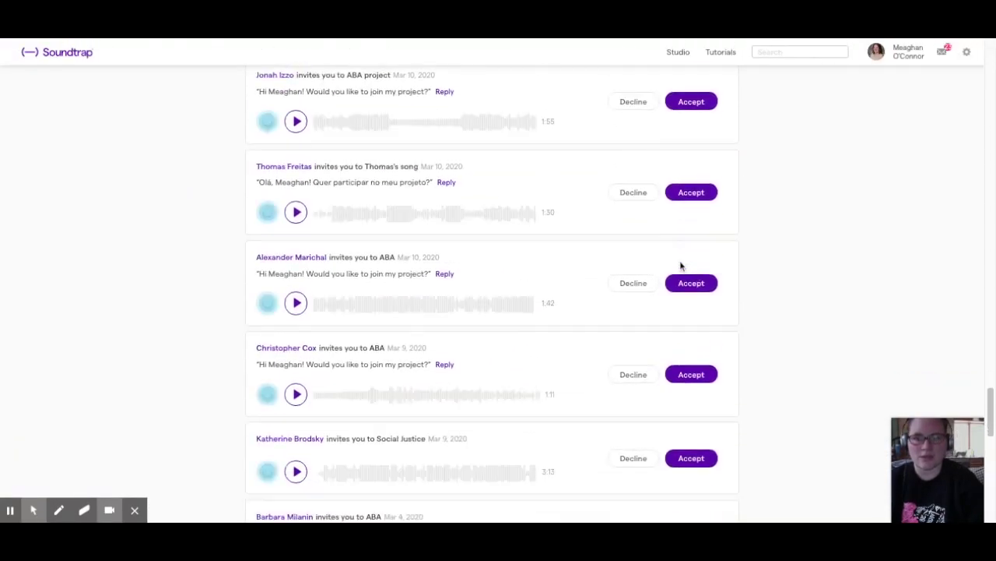
{"action": "scroll", "coordinate": [680, 265], "scroll_direction": "down", "scroll_amount": 5}
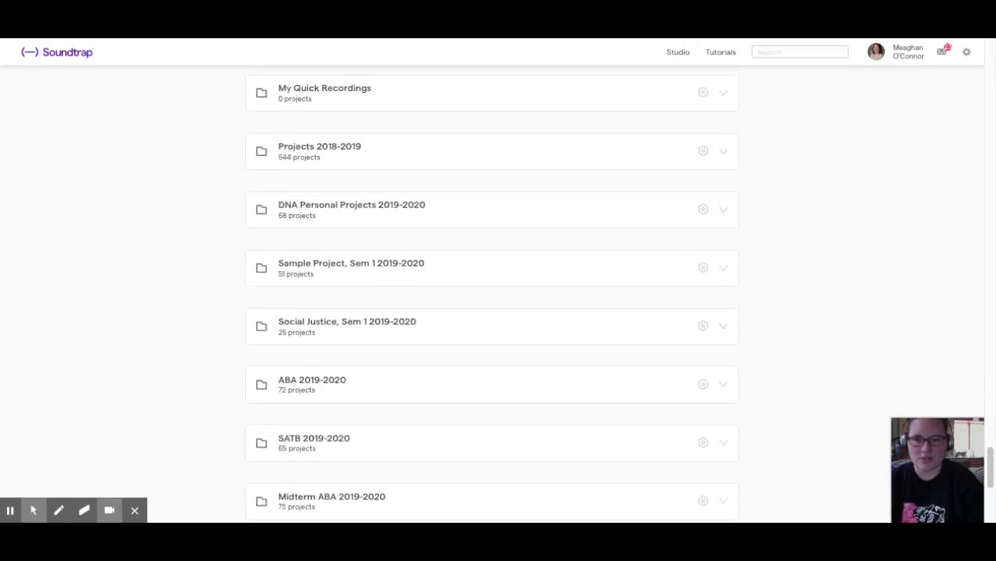
{"action": "scroll", "coordinate": [680, 265], "scroll_direction": "up", "scroll_amount": 3}
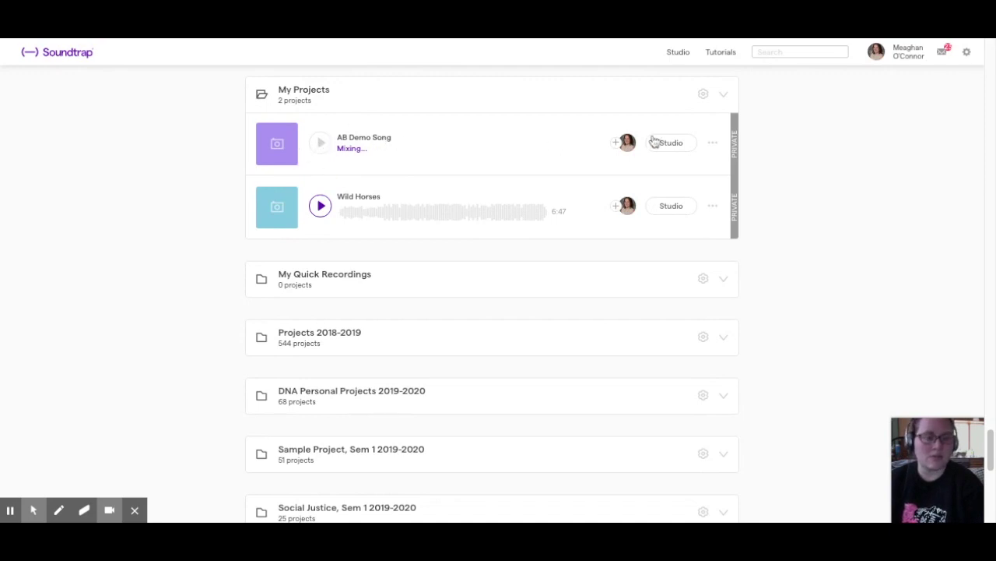
{"action": "left_click", "coordinate": [712, 205]}
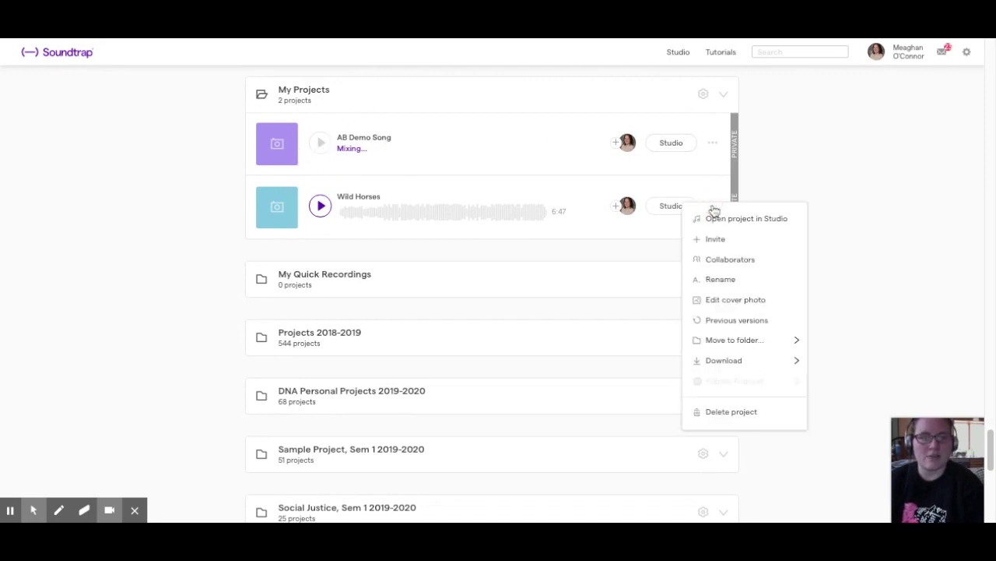
{"action": "mouse_move", "coordinate": [752, 360]}
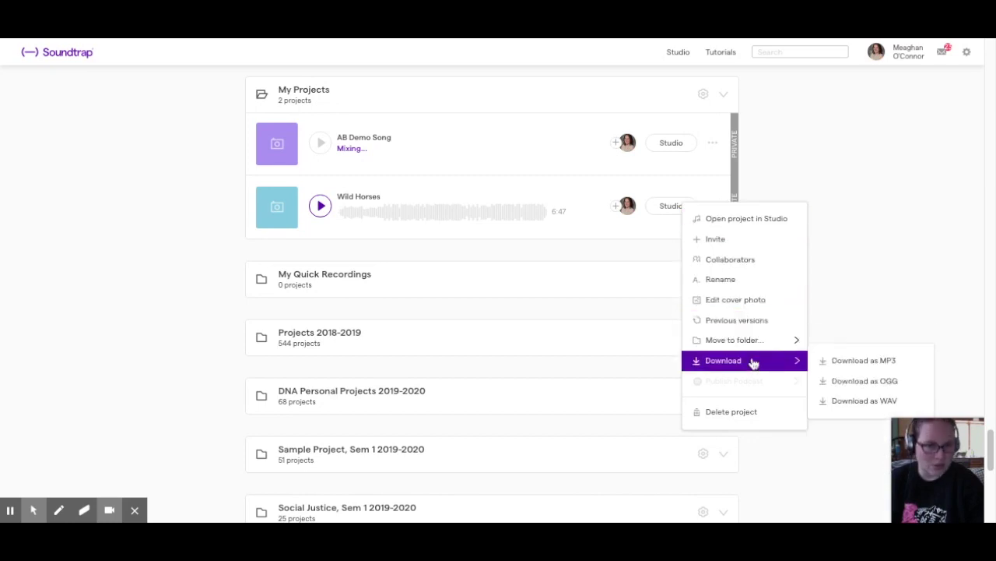
{"action": "left_click", "coordinate": [845, 283]}
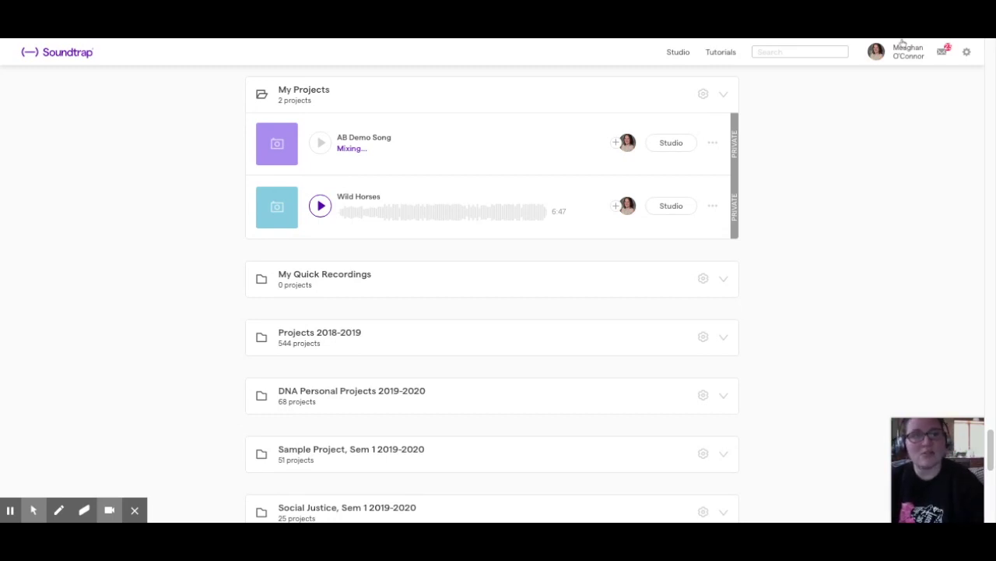
{"action": "scroll", "coordinate": [838, 169], "scroll_direction": "up", "scroll_amount": 1}
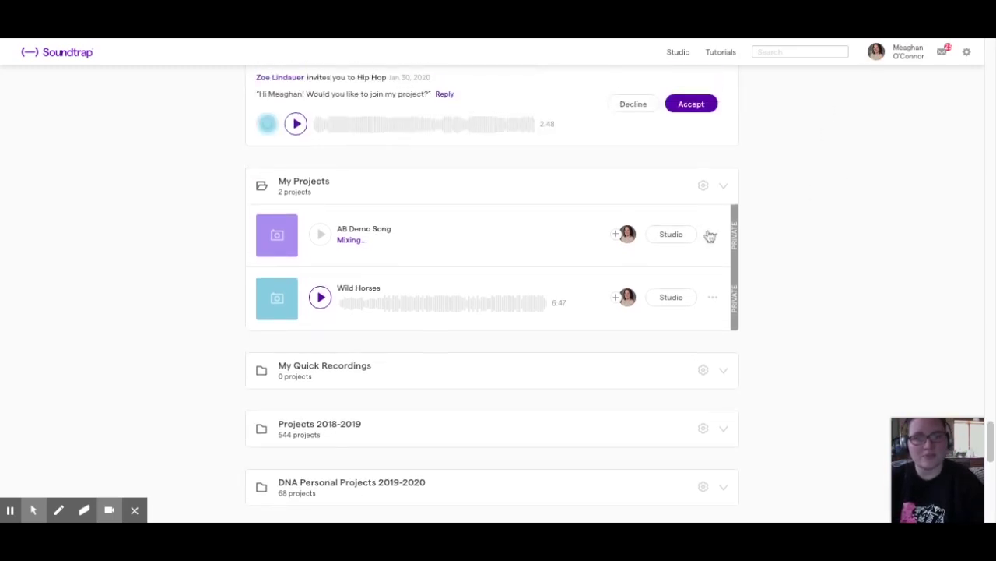
{"action": "left_click", "coordinate": [677, 234]}
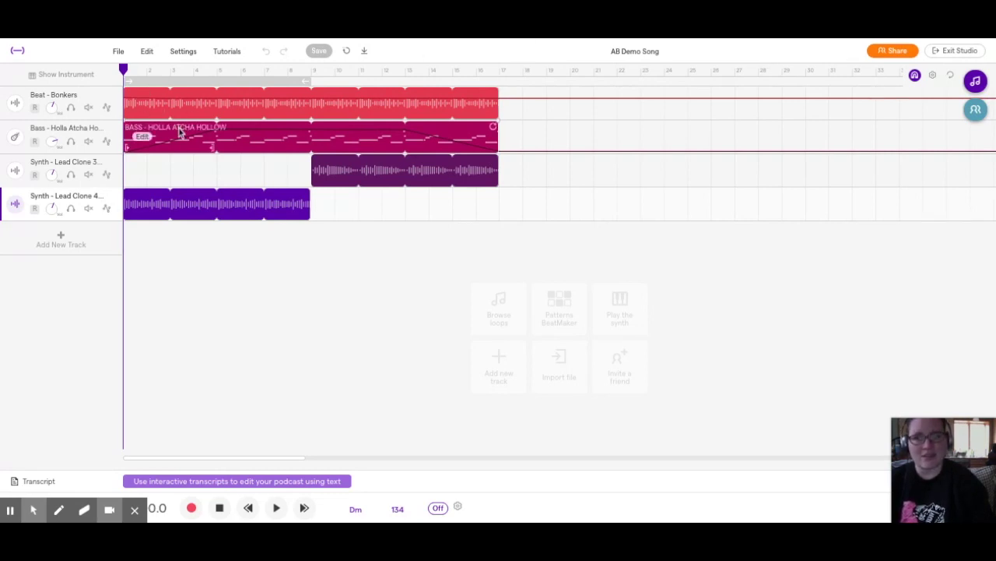
Open the File menu to review its options, then close it
{"action": "left_click", "coordinate": [119, 52]}
{"action": "left_click", "coordinate": [120, 53]}
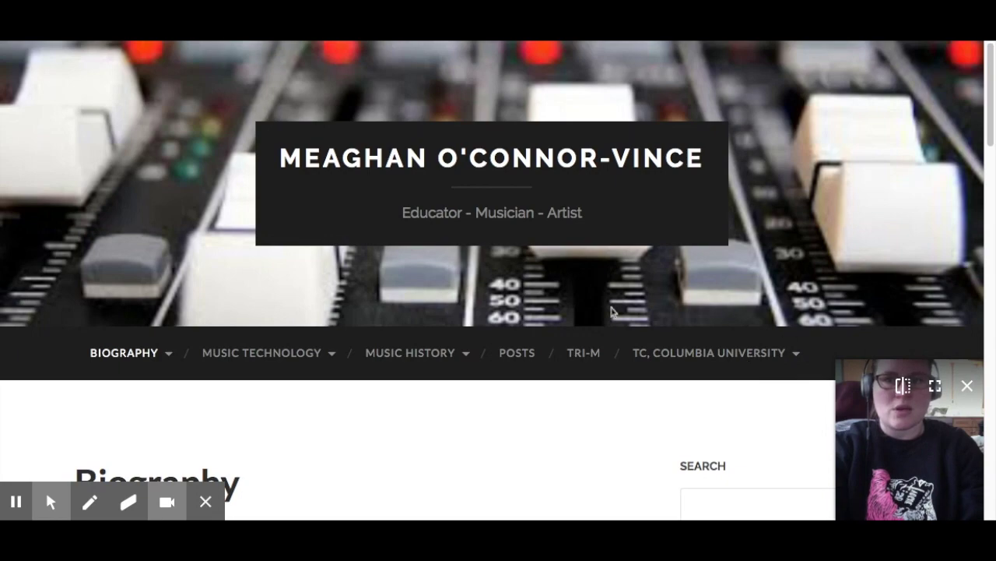
Go to the Melody Project/Garage Band Exploration page under Music Technology > Music Projects/Resources
{"action": "scroll", "coordinate": [534, 387], "scroll_direction": "down", "scroll_amount": 2}
{"action": "scroll", "coordinate": [498, 323], "scroll_direction": "down", "scroll_amount": 2}
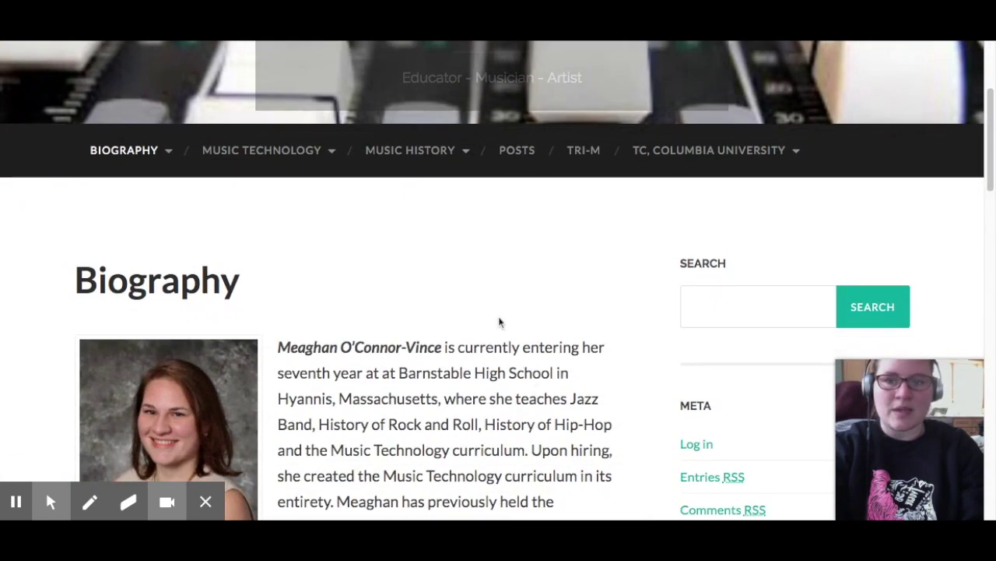
{"action": "scroll", "coordinate": [468, 296], "scroll_direction": "up", "scroll_amount": 1}
{"action": "mouse_move", "coordinate": [296, 130]}
{"action": "mouse_move", "coordinate": [289, 162]}
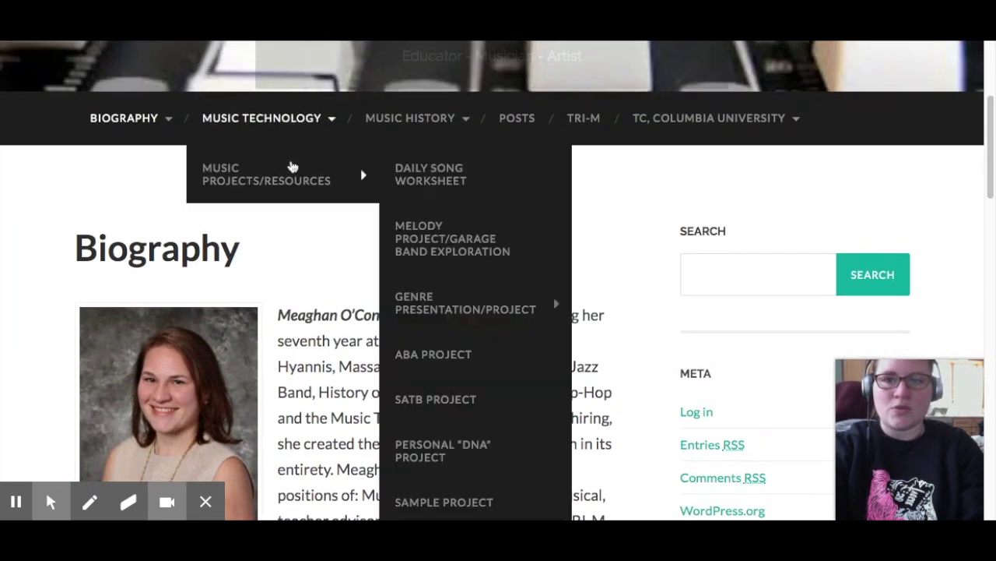
{"action": "mouse_move", "coordinate": [477, 295]}
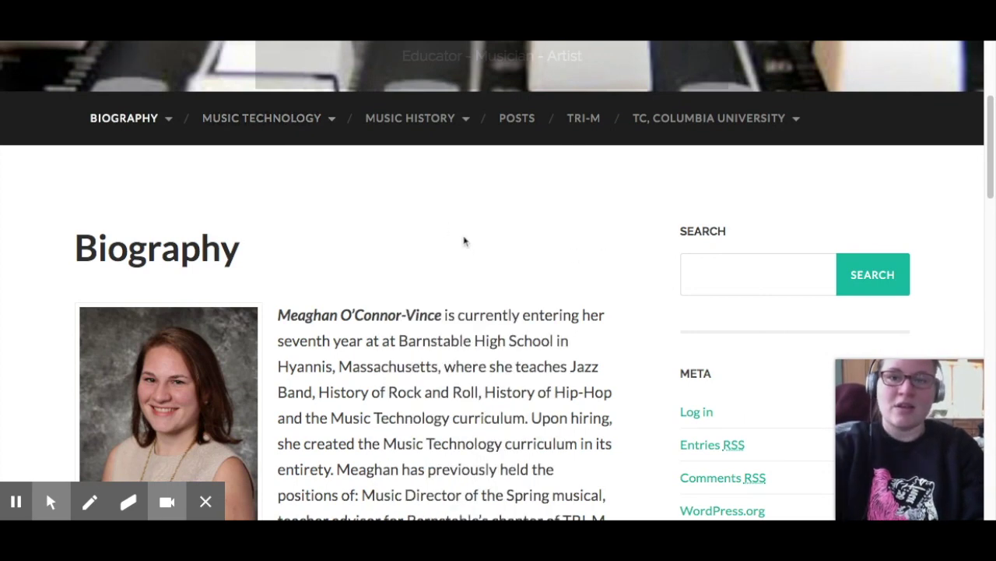
{"action": "scroll", "coordinate": [276, 163], "scroll_direction": "up", "scroll_amount": 3}
{"action": "mouse_move", "coordinate": [267, 382]}
{"action": "mouse_move", "coordinate": [383, 399]}
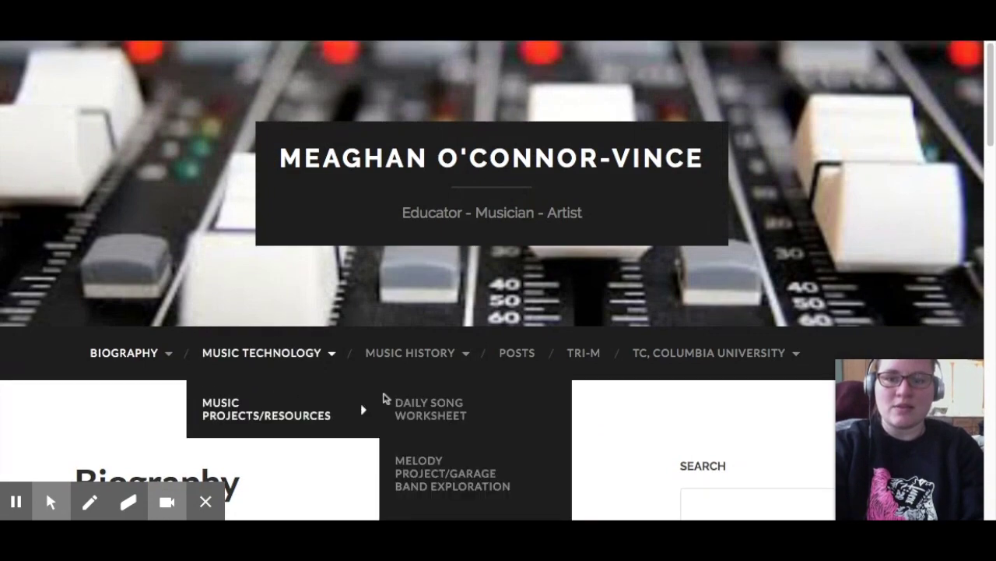
{"action": "scroll", "coordinate": [412, 407], "scroll_direction": "down", "scroll_amount": 3}
{"action": "scroll", "coordinate": [445, 361], "scroll_direction": "down", "scroll_amount": 1}
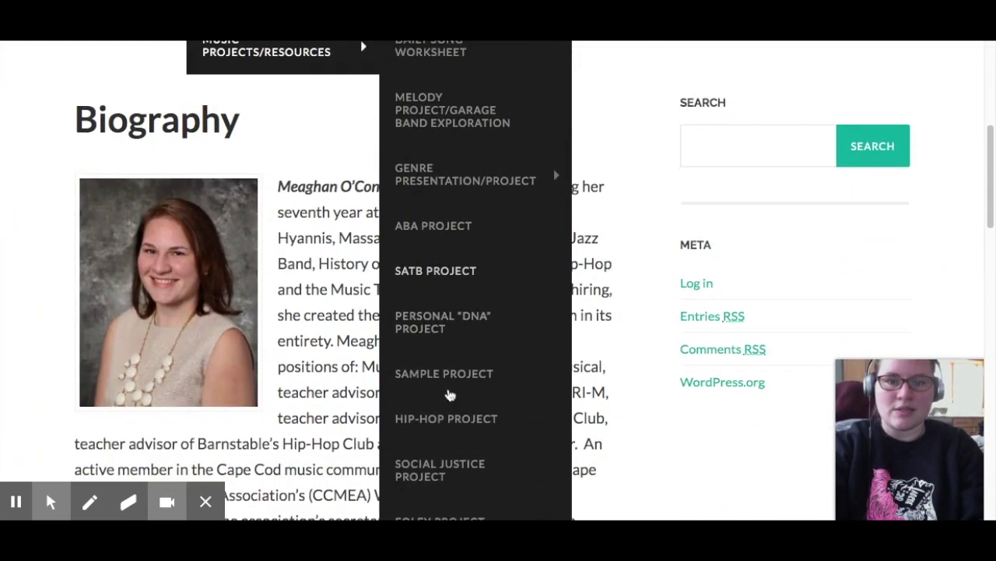
{"action": "scroll", "coordinate": [450, 395], "scroll_direction": "down", "scroll_amount": 1}
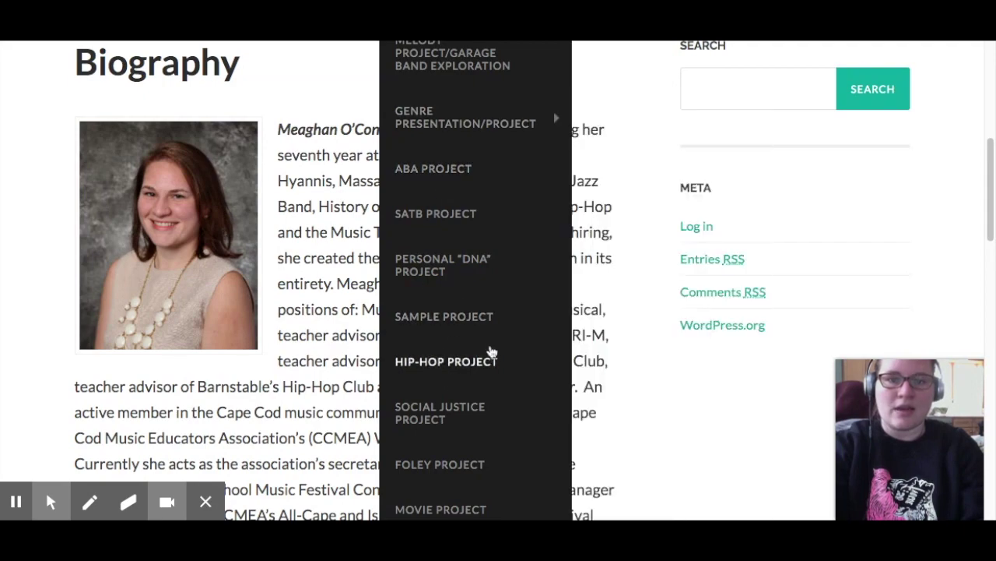
{"action": "scroll", "coordinate": [628, 183], "scroll_direction": "up", "scroll_amount": 5}
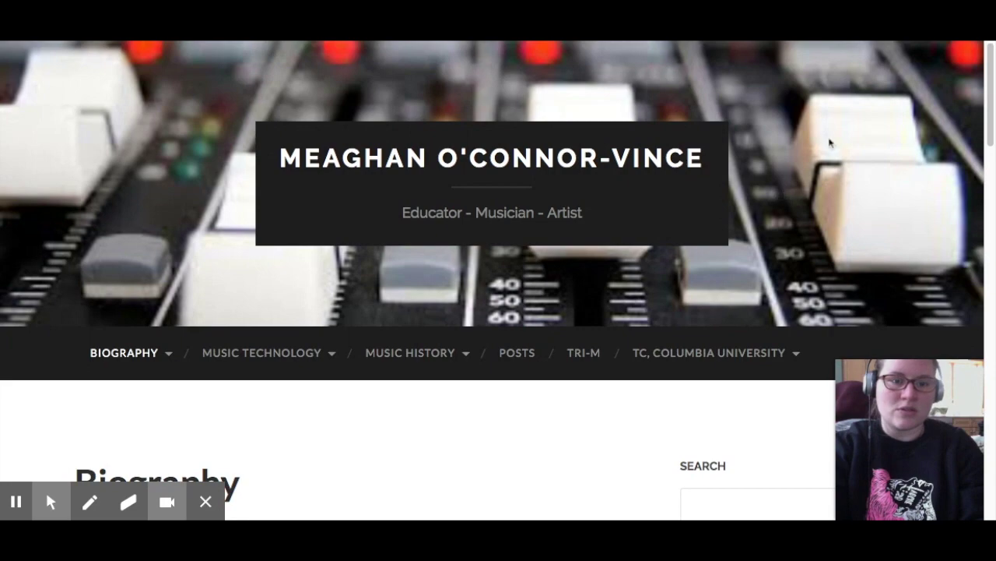
{"action": "mouse_move", "coordinate": [303, 402]}
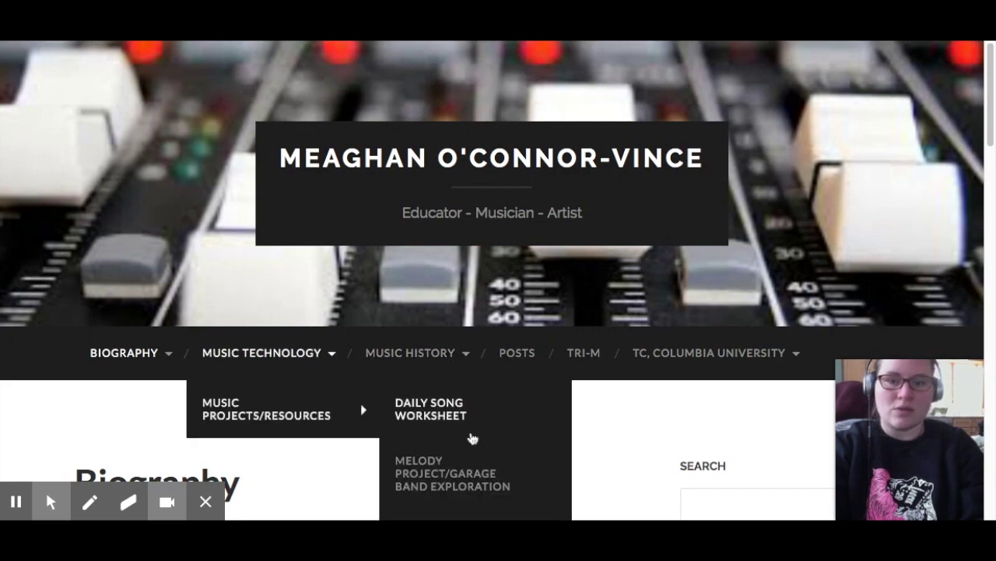
{"action": "scroll", "coordinate": [471, 438], "scroll_direction": "down", "scroll_amount": 3}
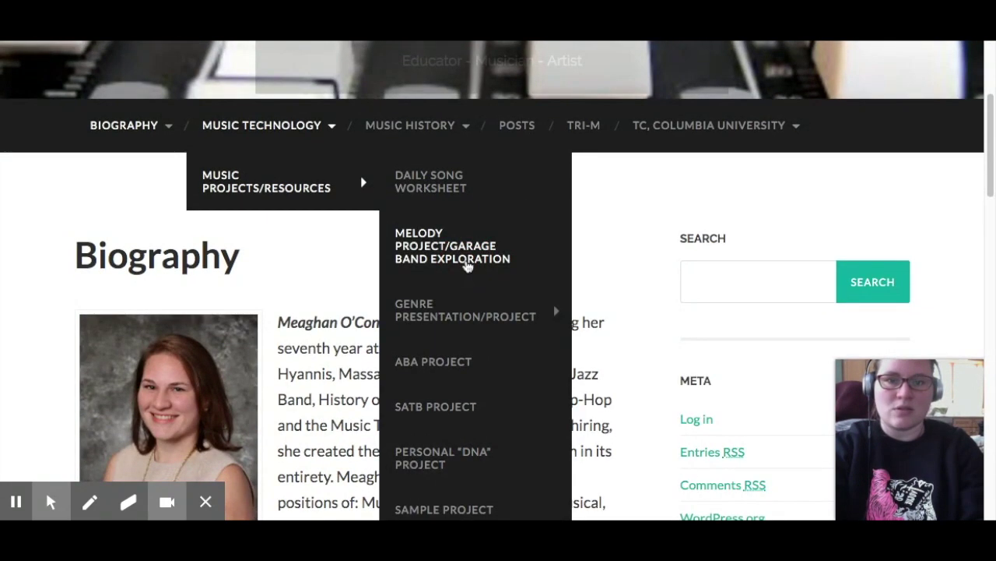
{"action": "left_click", "coordinate": [467, 263]}
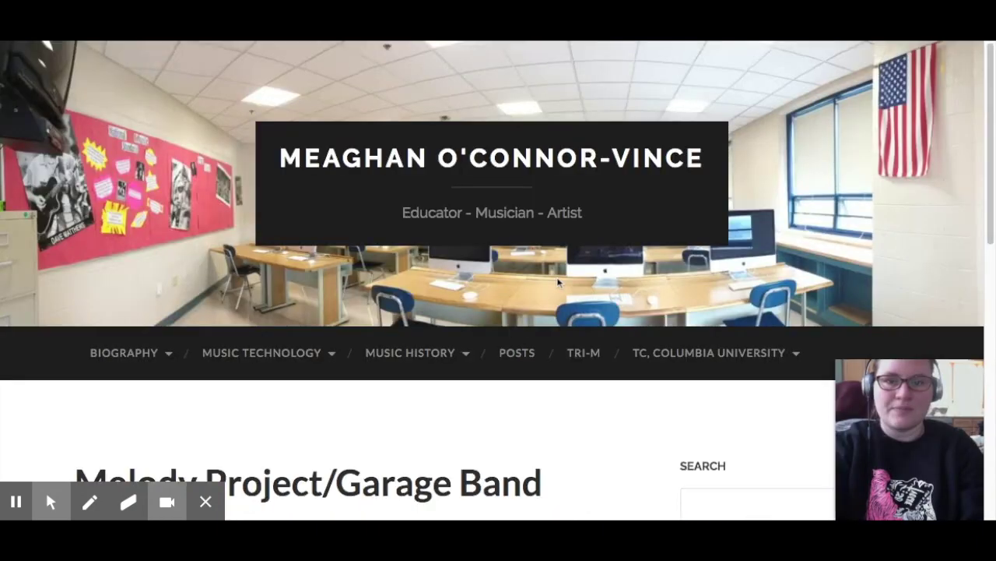
Open the Melody/Garage Band Checklist handout linked further down that page
{"action": "scroll", "coordinate": [557, 283], "scroll_direction": "down", "scroll_amount": 5}
{"action": "scroll", "coordinate": [558, 284], "scroll_direction": "down", "scroll_amount": 3}
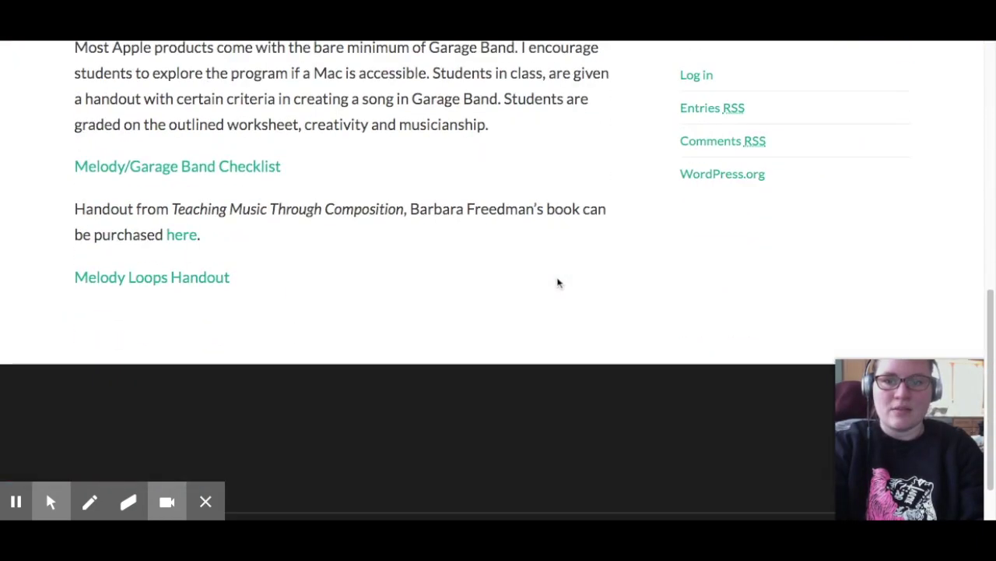
{"action": "left_click", "coordinate": [198, 173]}
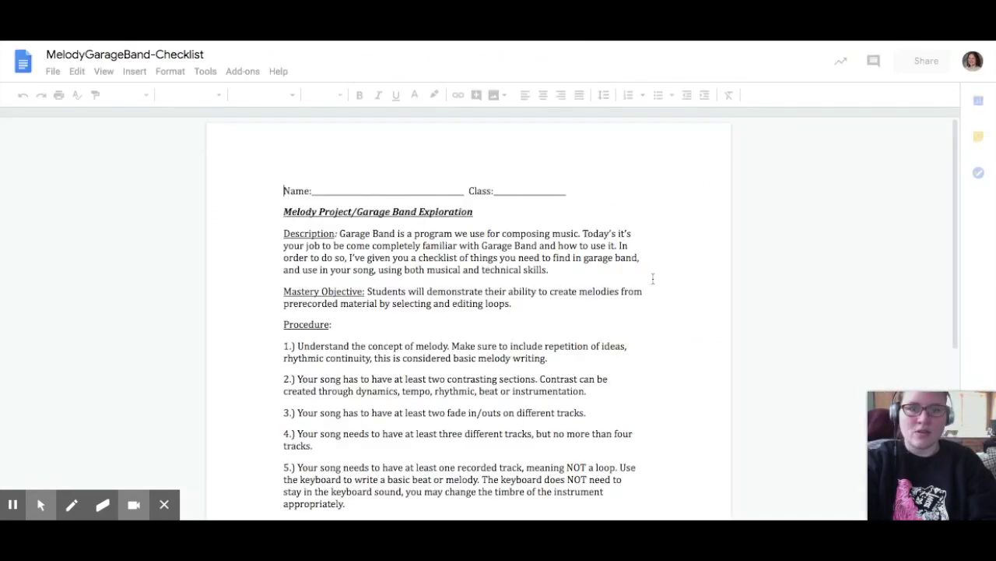
Scroll through the MelodyGarageBand-Checklist requirements down to the Rubric
{"action": "scroll", "coordinate": [653, 278], "scroll_direction": "down", "scroll_amount": 2}
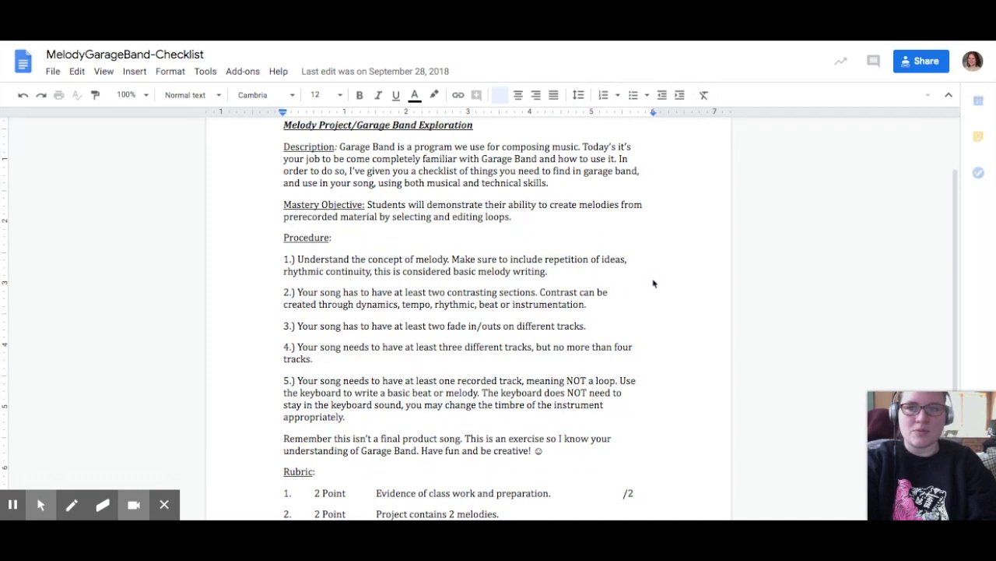
{"action": "scroll", "coordinate": [653, 283], "scroll_direction": "down", "scroll_amount": 1}
{"action": "scroll", "coordinate": [653, 283], "scroll_direction": "down", "scroll_amount": 3}
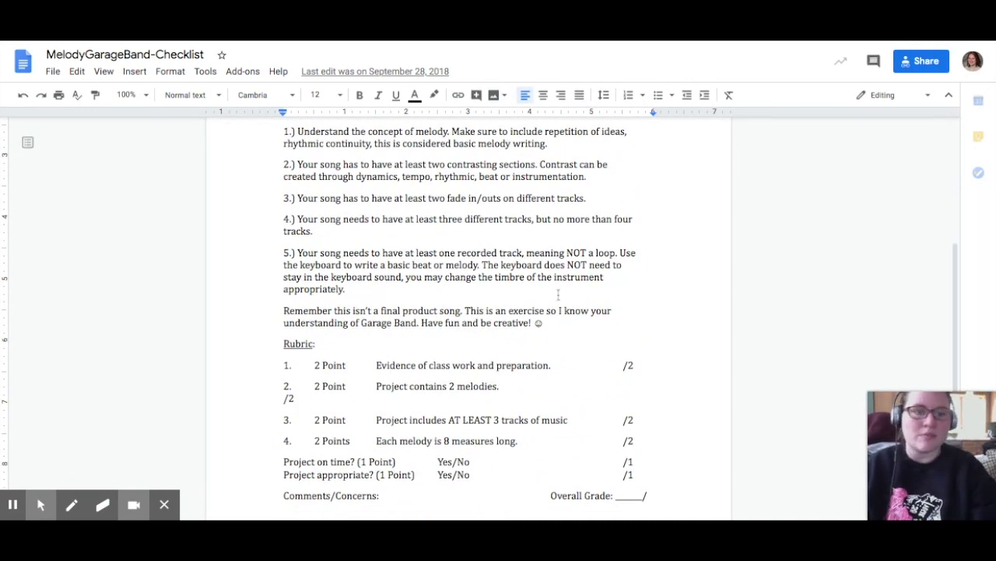
{"action": "scroll", "coordinate": [558, 294], "scroll_direction": "down", "scroll_amount": 2}
{"action": "scroll", "coordinate": [530, 305], "scroll_direction": "down", "scroll_amount": 1}
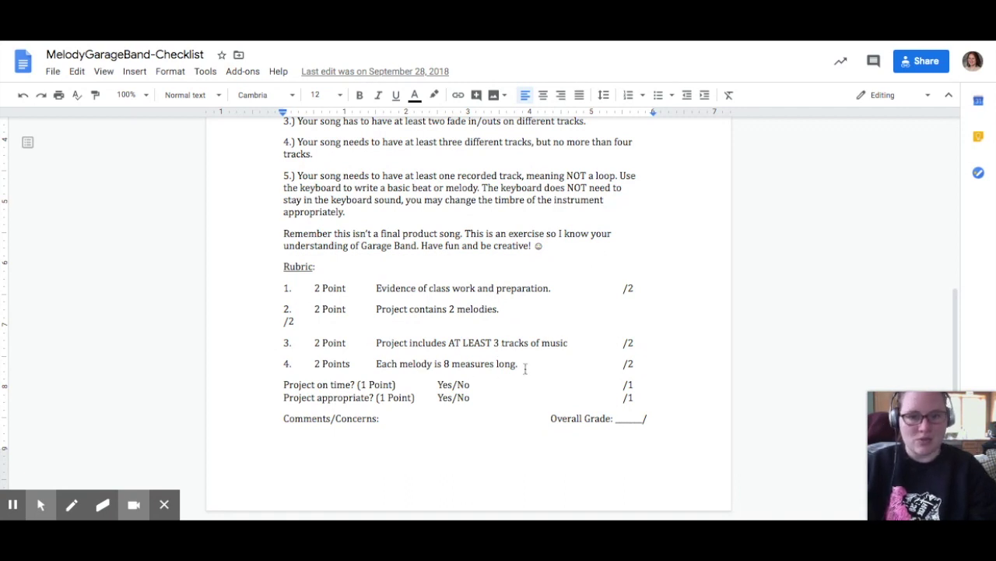
{"action": "scroll", "coordinate": [544, 220], "scroll_direction": "up", "scroll_amount": 3}
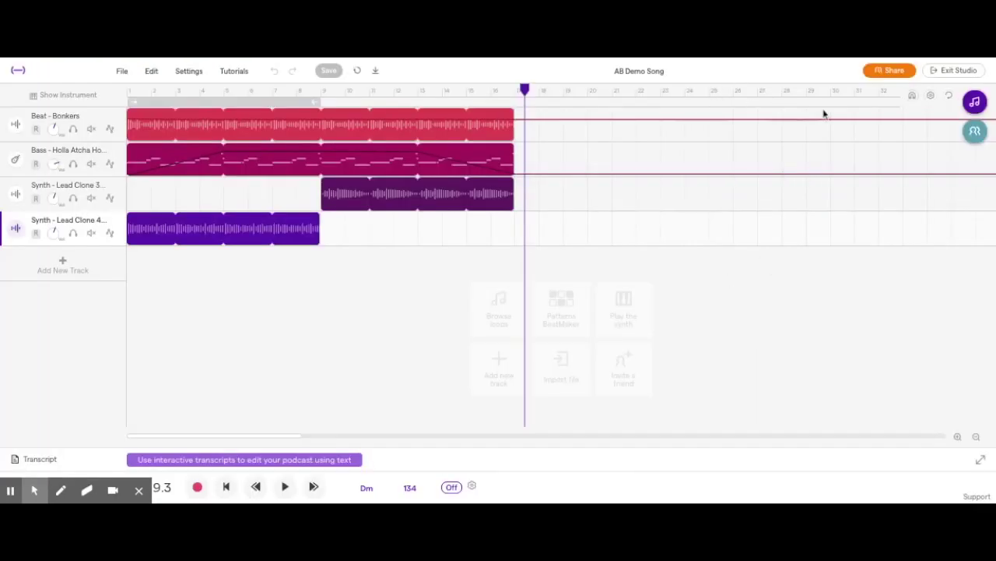
Start a new drum pattern and put kicks on steps 1, 5, 9 and 13
{"action": "left_click", "coordinate": [561, 302]}
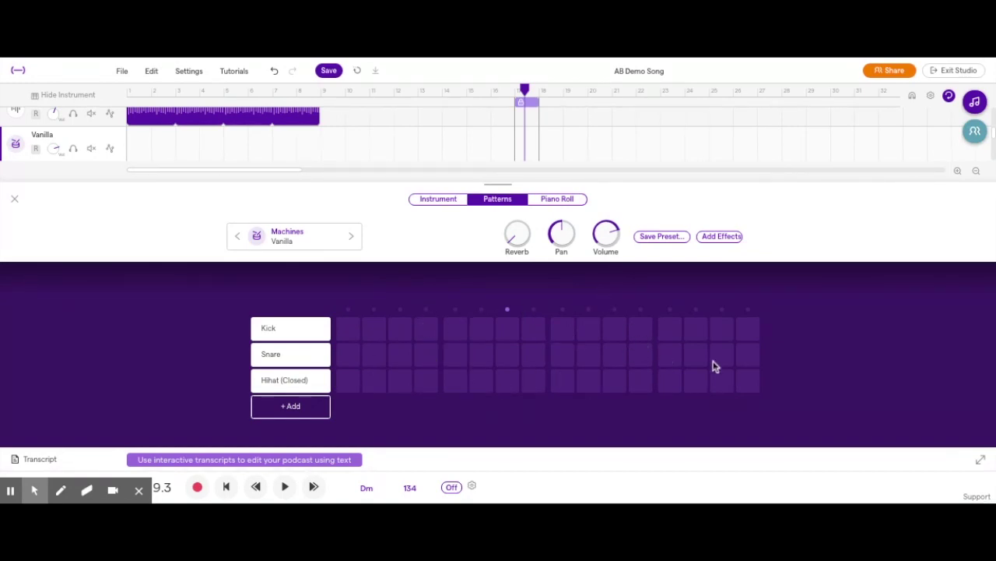
{"action": "left_click", "coordinate": [347, 330]}
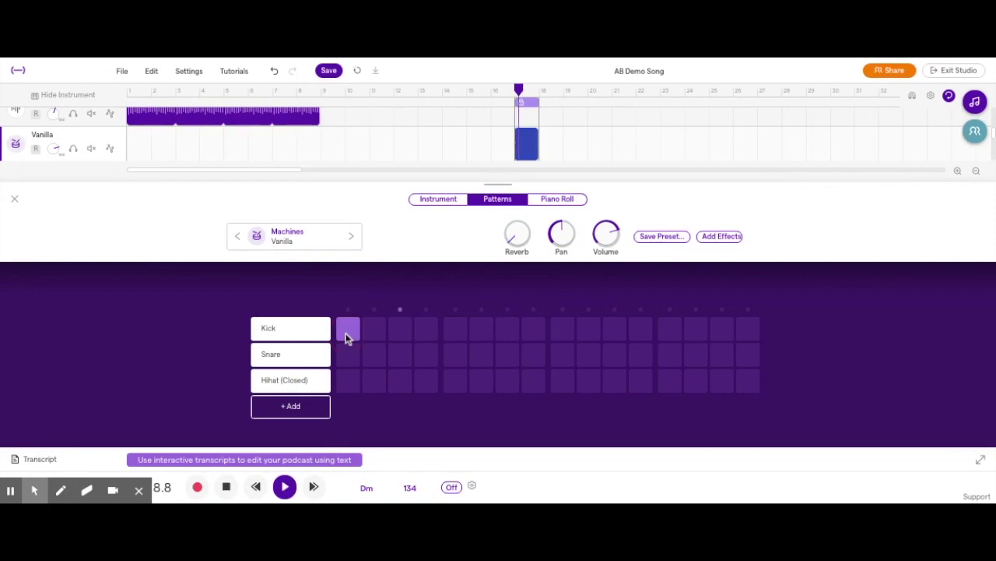
{"action": "left_click", "coordinate": [456, 329]}
{"action": "left_click", "coordinate": [563, 330]}
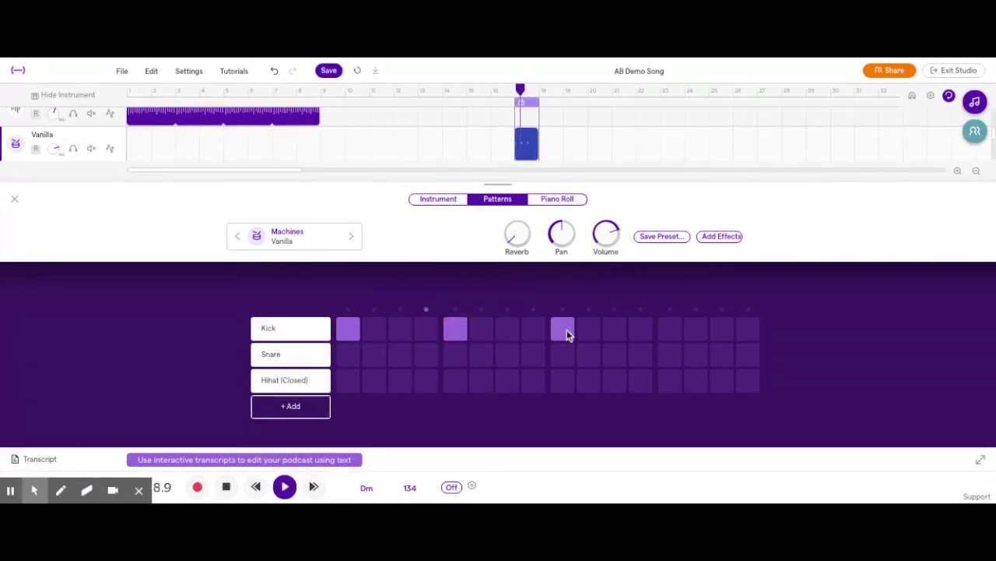
{"action": "left_click", "coordinate": [671, 329]}
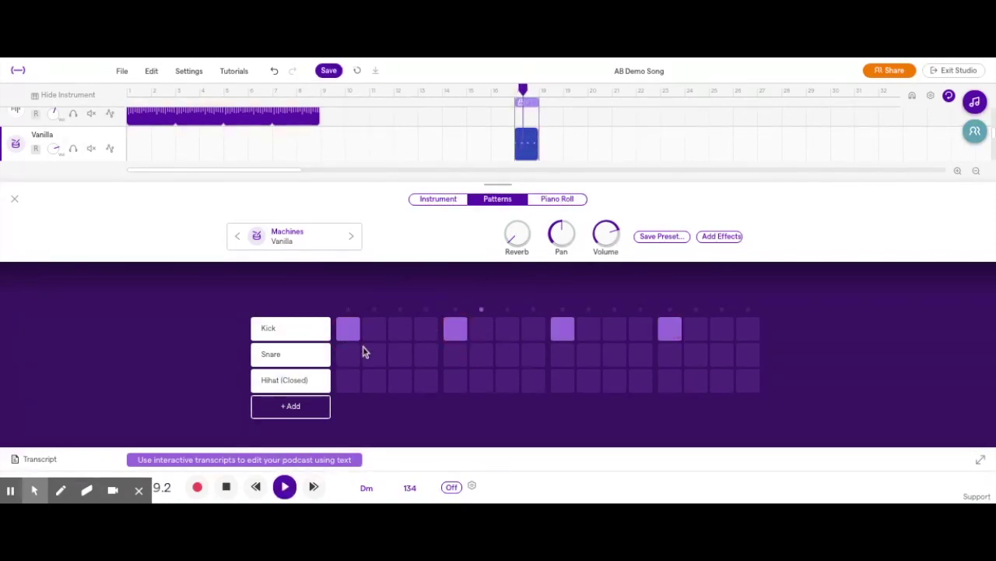
Try snare hits on steps 2, 4 and 8, then clear them all
{"action": "left_click", "coordinate": [375, 355]}
{"action": "left_click", "coordinate": [377, 356]}
{"action": "left_click", "coordinate": [425, 355]}
{"action": "left_click", "coordinate": [533, 356]}
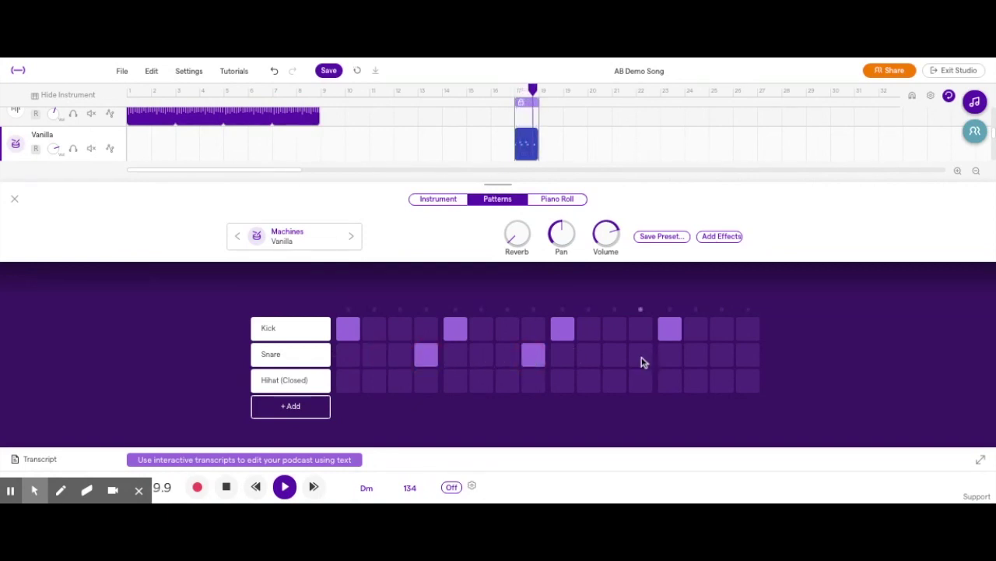
{"action": "left_click", "coordinate": [536, 358]}
{"action": "left_click", "coordinate": [427, 355]}
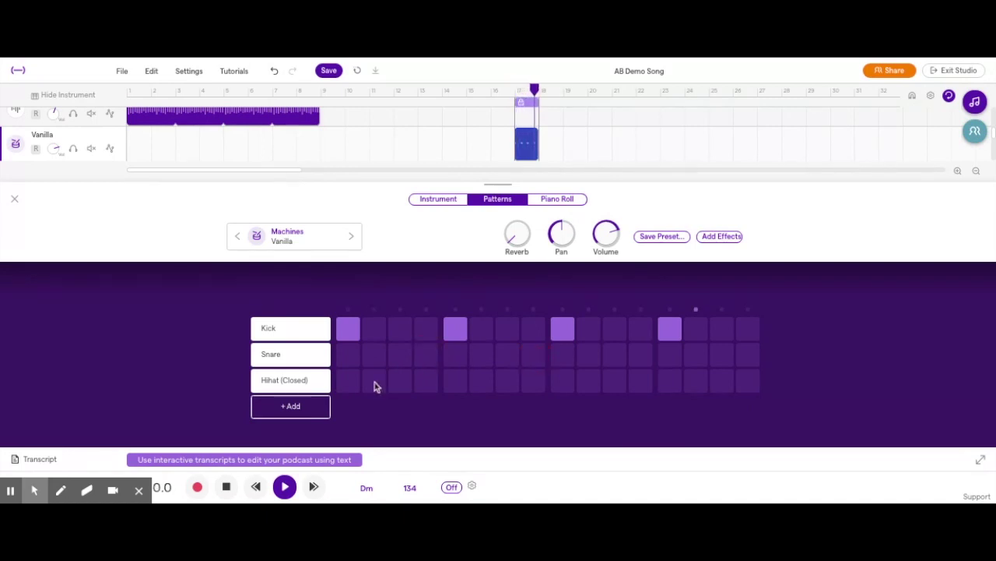
Close the pattern editor, stop playback and move the Vanilla clip to bar 3
{"action": "left_click", "coordinate": [14, 198]}
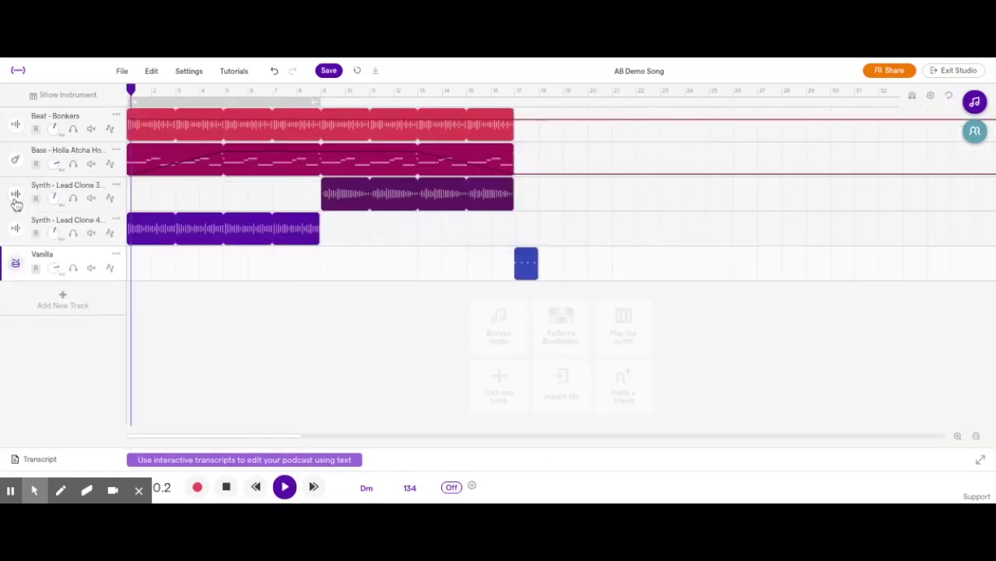
{"action": "key", "text": "space"}
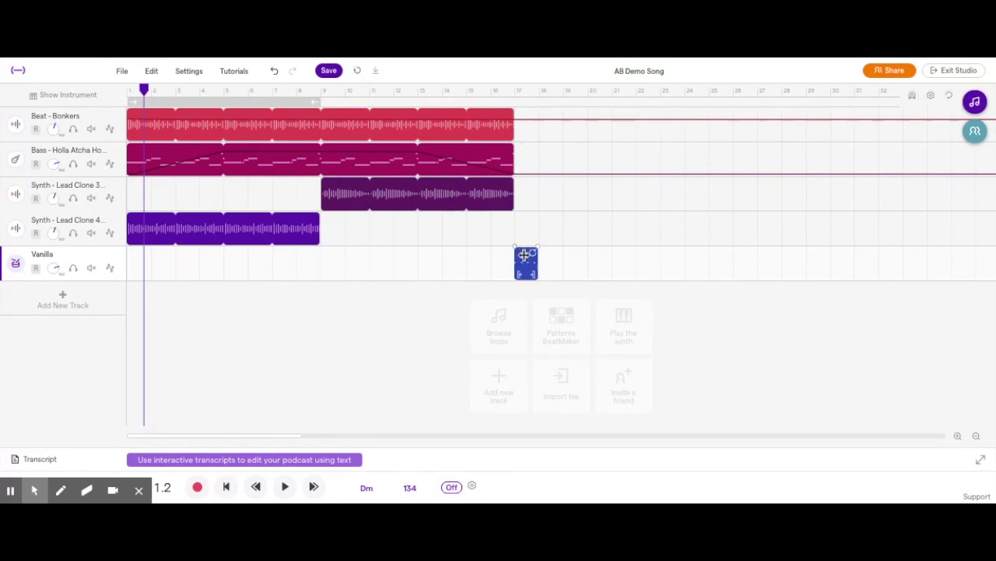
{"action": "left_click_drag", "start_coordinate": [527, 263], "coordinate": [262, 255]}
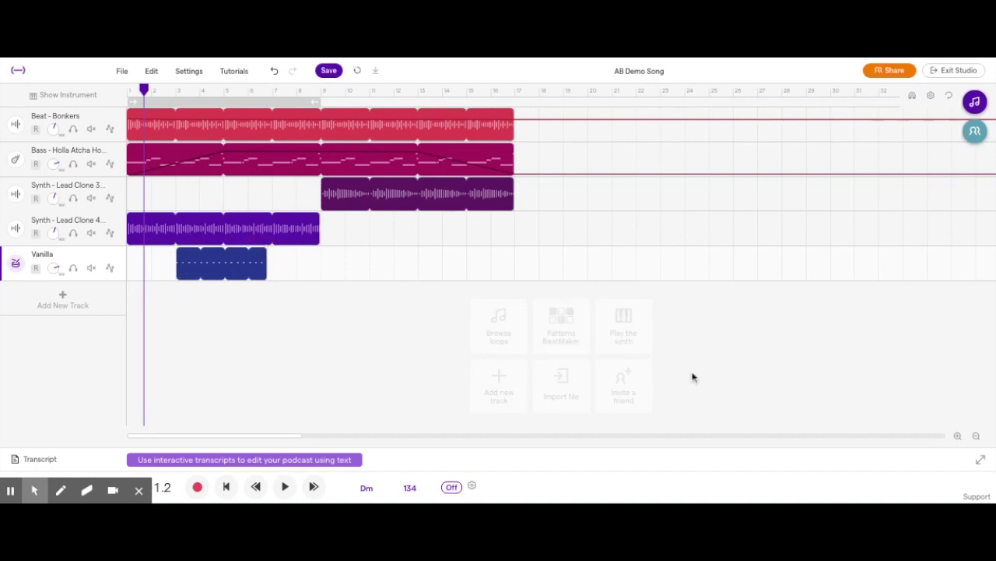
Zoom in on the timeline, nudge the Vanilla clip slightly left, and turn snapping on
{"action": "left_click", "coordinate": [958, 436]}
{"action": "left_click", "coordinate": [957, 436]}
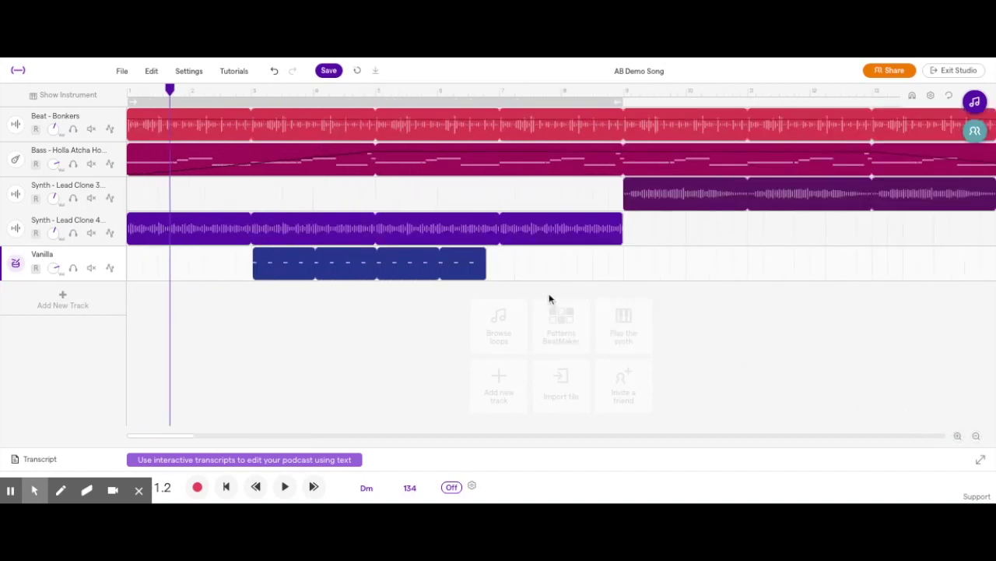
{"action": "left_click_drag", "start_coordinate": [406, 273], "coordinate": [405, 273]}
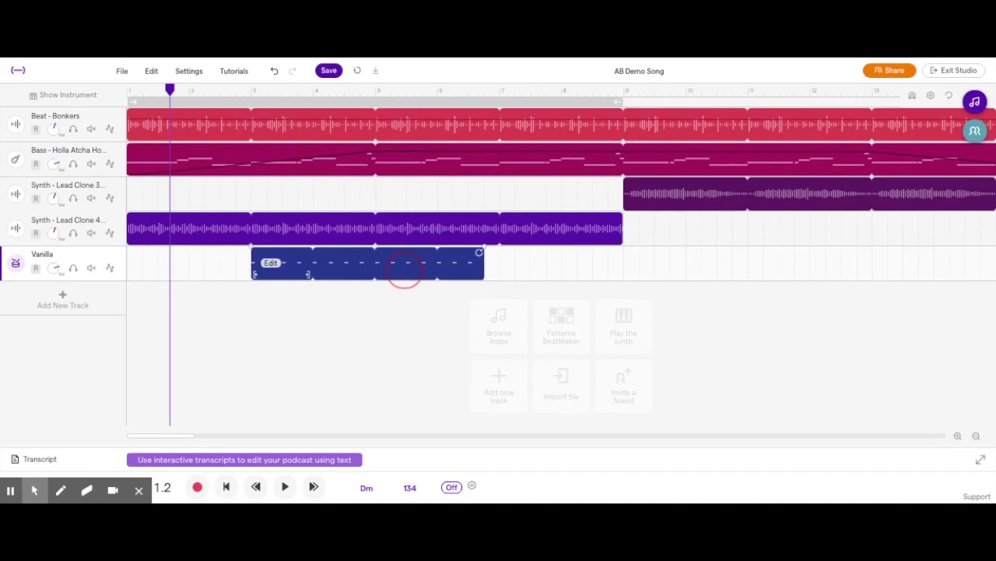
{"action": "left_click", "coordinate": [913, 97]}
{"action": "mouse_move", "coordinate": [440, 259]}
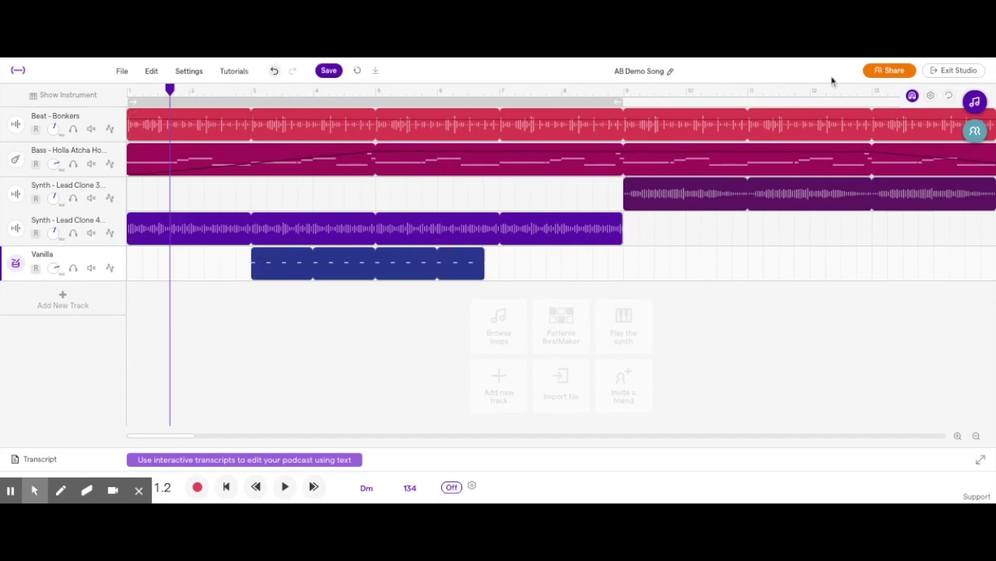
{"action": "left_click", "coordinate": [913, 97]}
{"action": "left_click", "coordinate": [913, 96]}
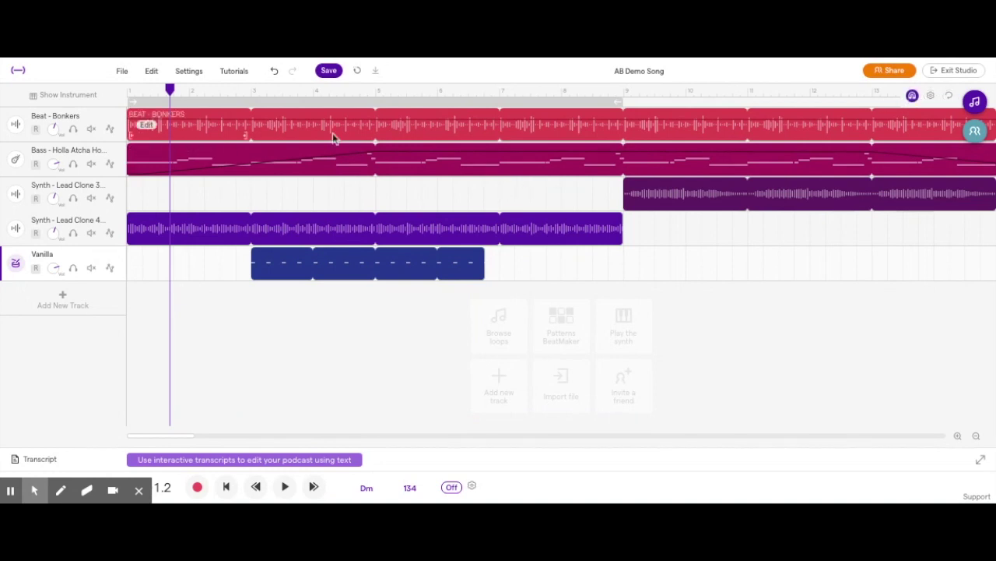
Extend the Vanilla clip's loop out to bar 9, listening to the drums before and after
{"action": "left_click", "coordinate": [251, 91]}
{"action": "key", "text": "space"}
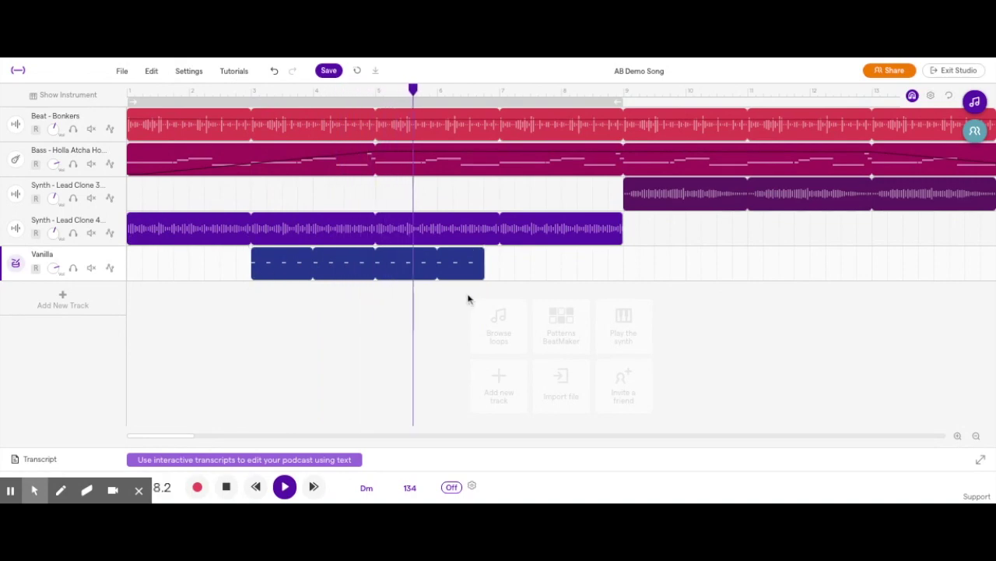
{"action": "mouse_move", "coordinate": [473, 252]}
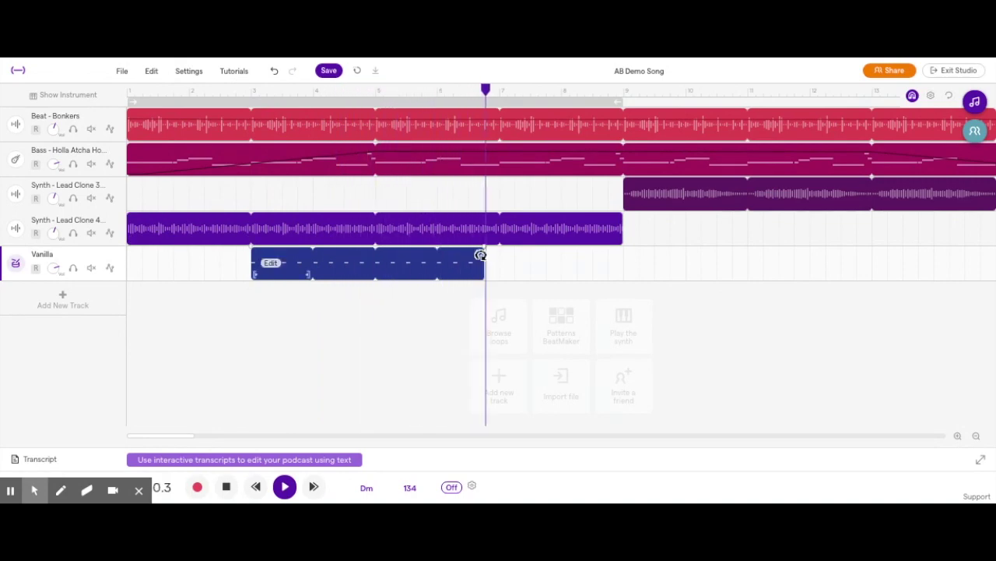
{"action": "key", "text": "space"}
{"action": "left_click_drag", "start_coordinate": [478, 255], "coordinate": [618, 253]}
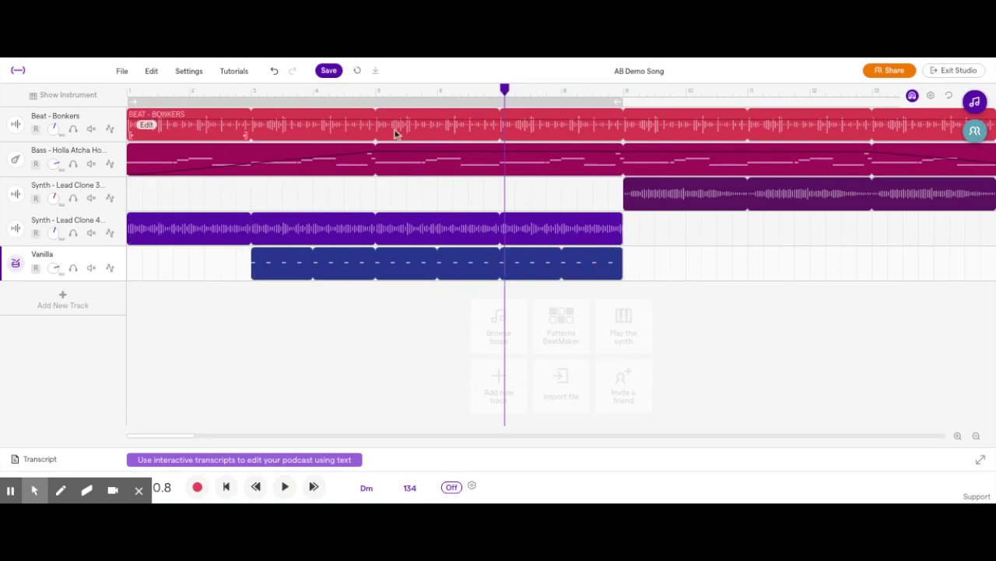
{"action": "left_click", "coordinate": [237, 91]}
{"action": "key", "text": "space"}
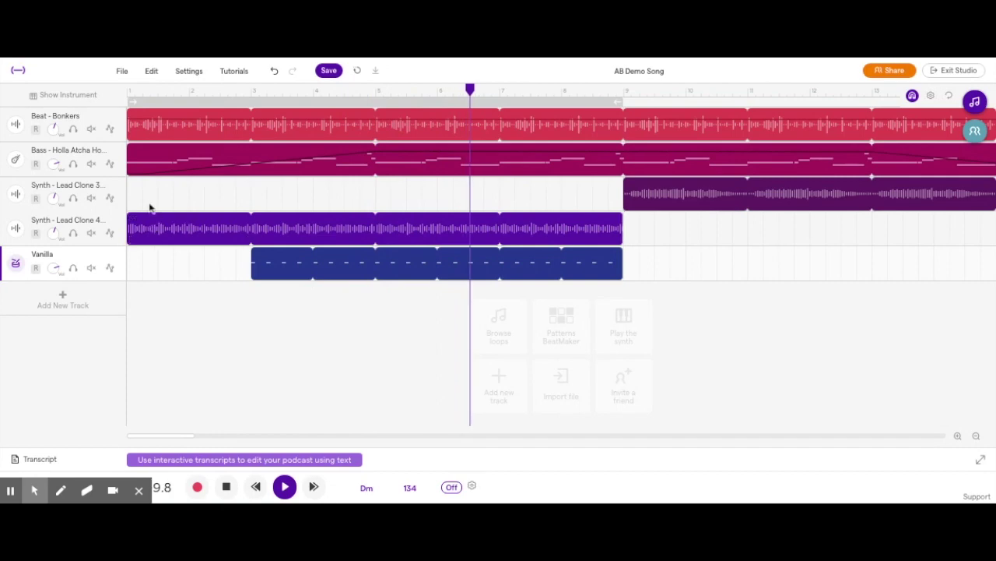
{"action": "key", "text": "space"}
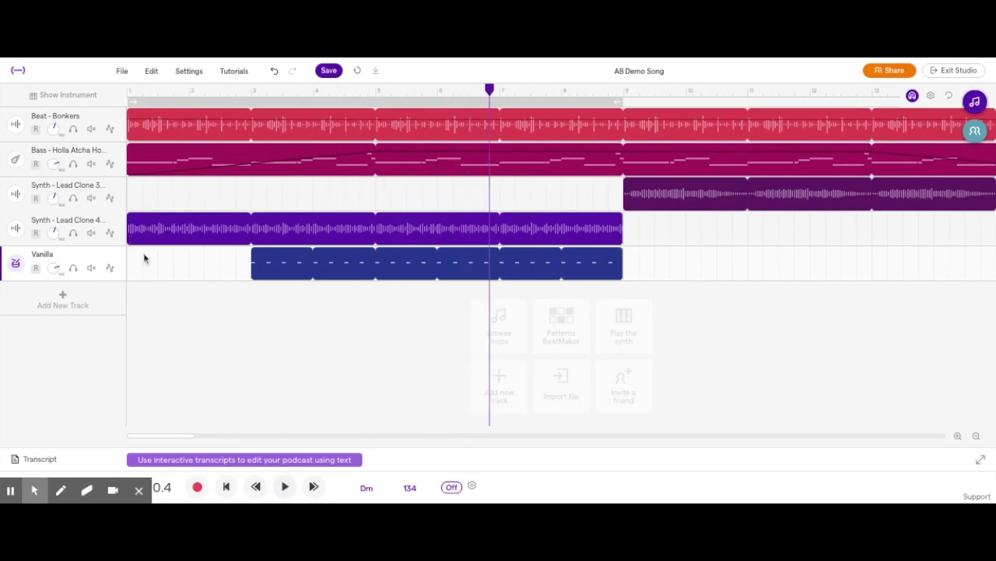
Add Vanilla volume automation, low at bar 3 and rising to full just before bar 6
{"action": "left_click", "coordinate": [110, 268]}
{"action": "left_click", "coordinate": [114, 300]}
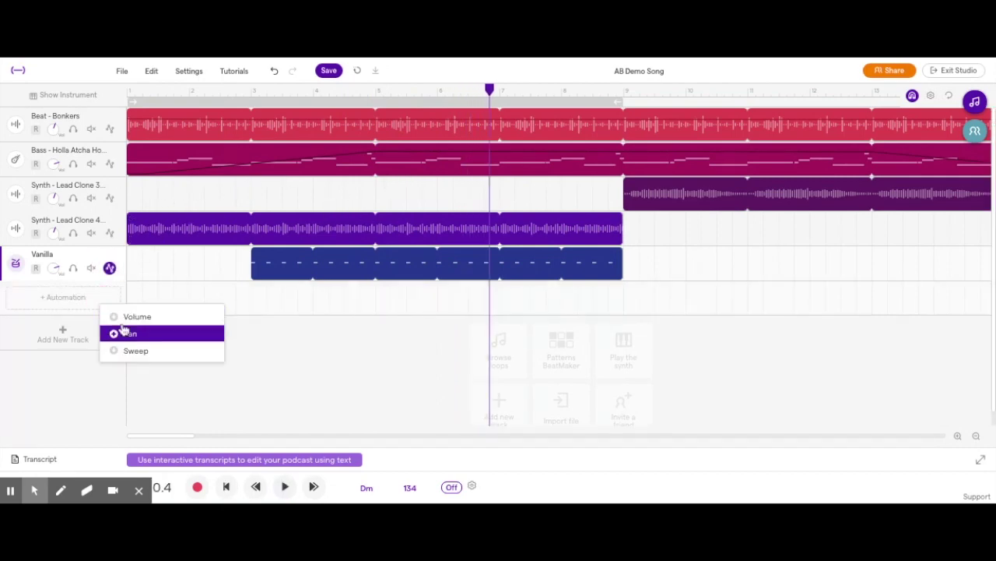
{"action": "left_click", "coordinate": [128, 317]}
{"action": "left_click_drag", "start_coordinate": [246, 290], "coordinate": [250, 312]}
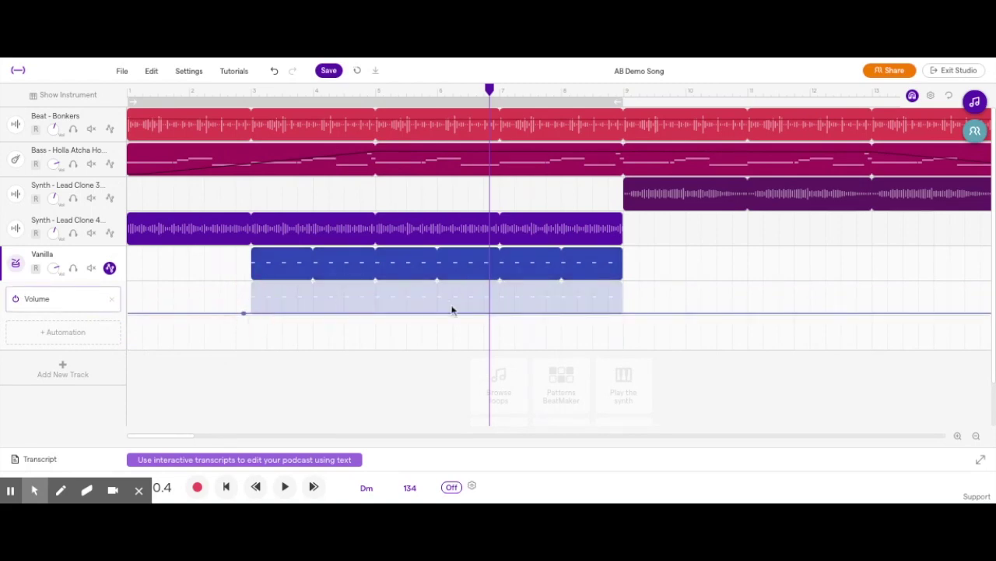
{"action": "left_click", "coordinate": [429, 318]}
{"action": "left_click", "coordinate": [428, 311]}
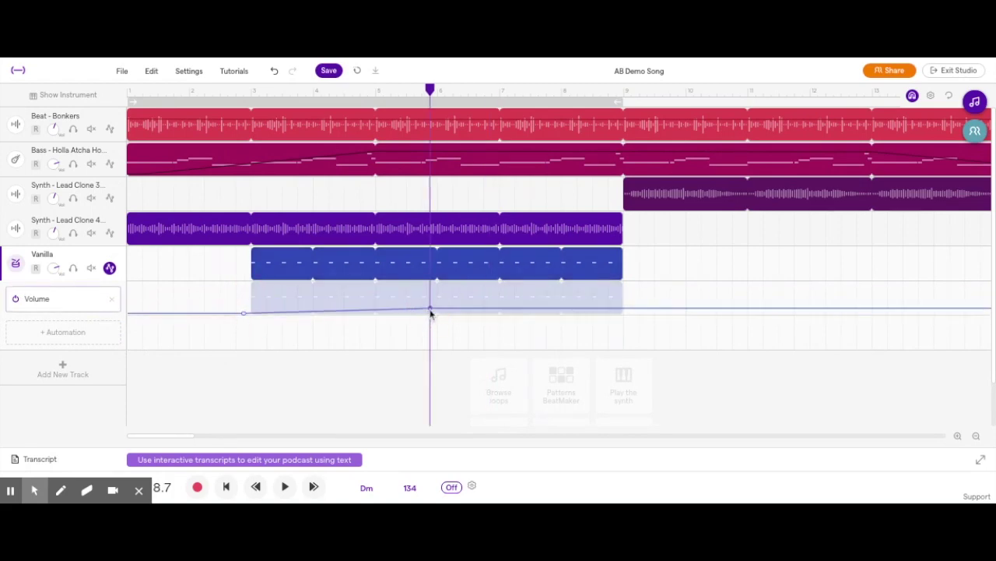
{"action": "left_click_drag", "start_coordinate": [429, 311], "coordinate": [432, 291]}
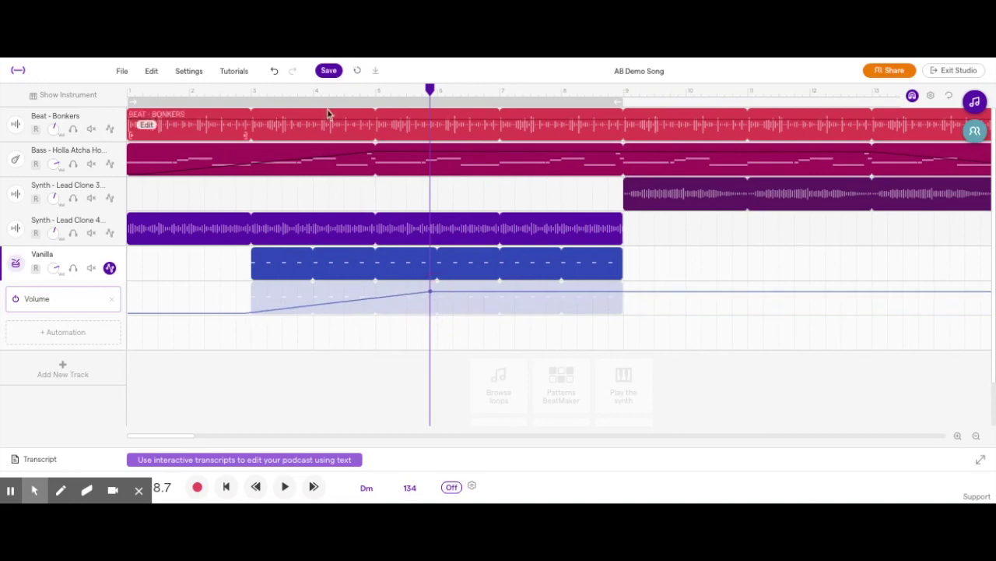
Play the fade-in from bar 3 and raise its top volume point slightly
{"action": "left_click", "coordinate": [246, 92]}
{"action": "key", "text": "space"}
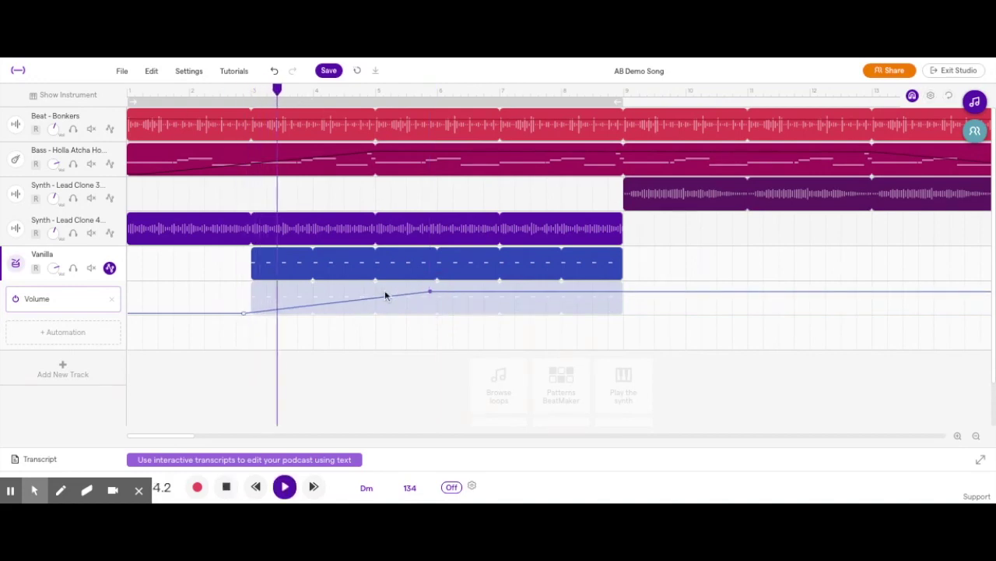
{"action": "left_click", "coordinate": [430, 294]}
{"action": "left_click_drag", "start_coordinate": [430, 296], "coordinate": [433, 292]}
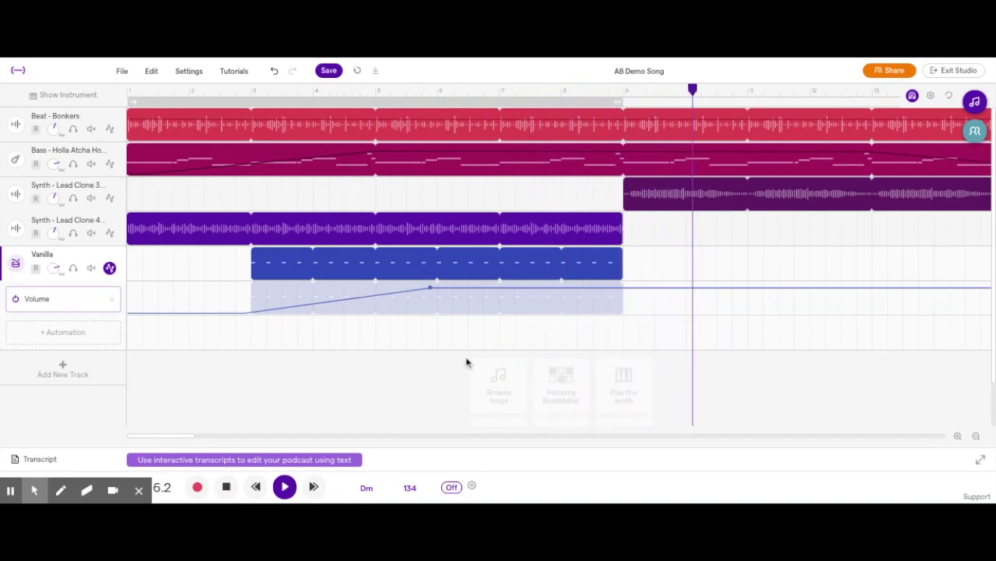
{"action": "key", "text": "space"}
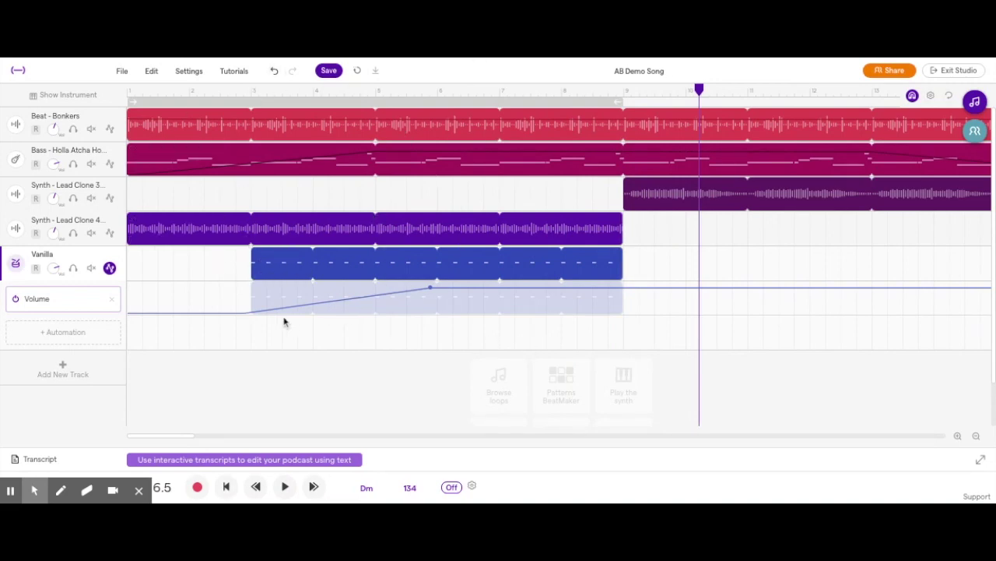
{"action": "scroll", "coordinate": [658, 320], "scroll_direction": "right", "scroll_amount": 3}
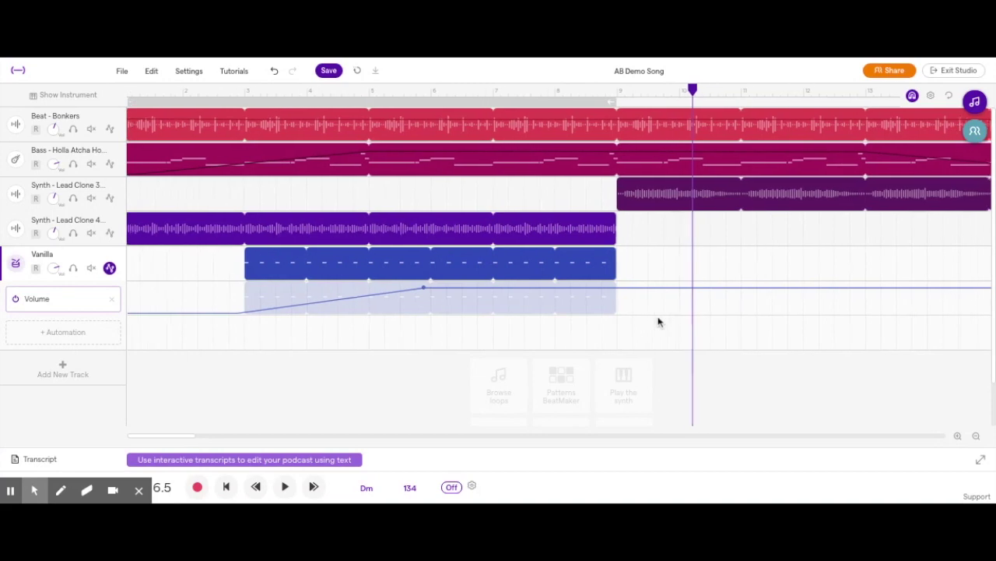
Save the project and add a new Drum & beats track
{"action": "left_click", "coordinate": [330, 72]}
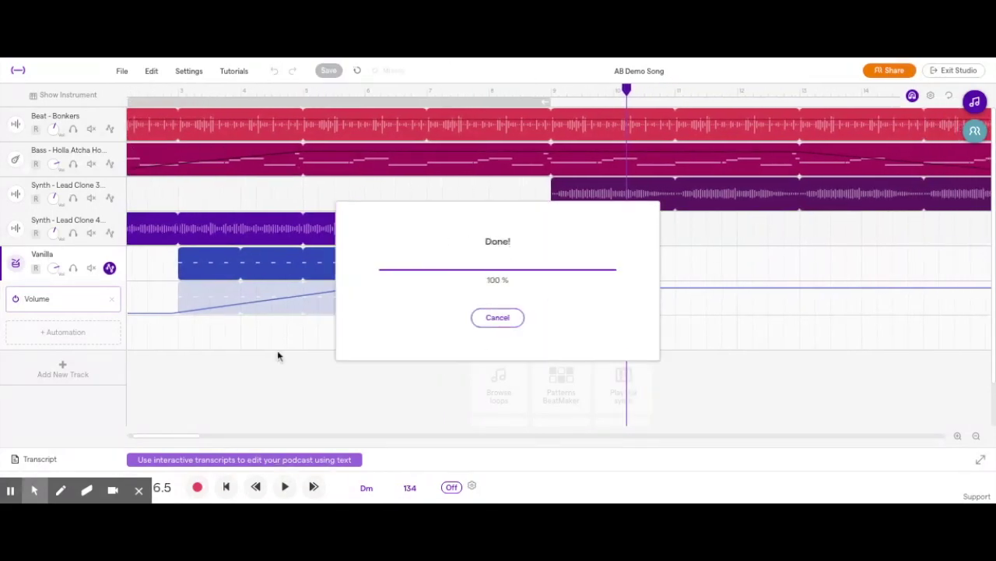
{"action": "left_click", "coordinate": [62, 365]}
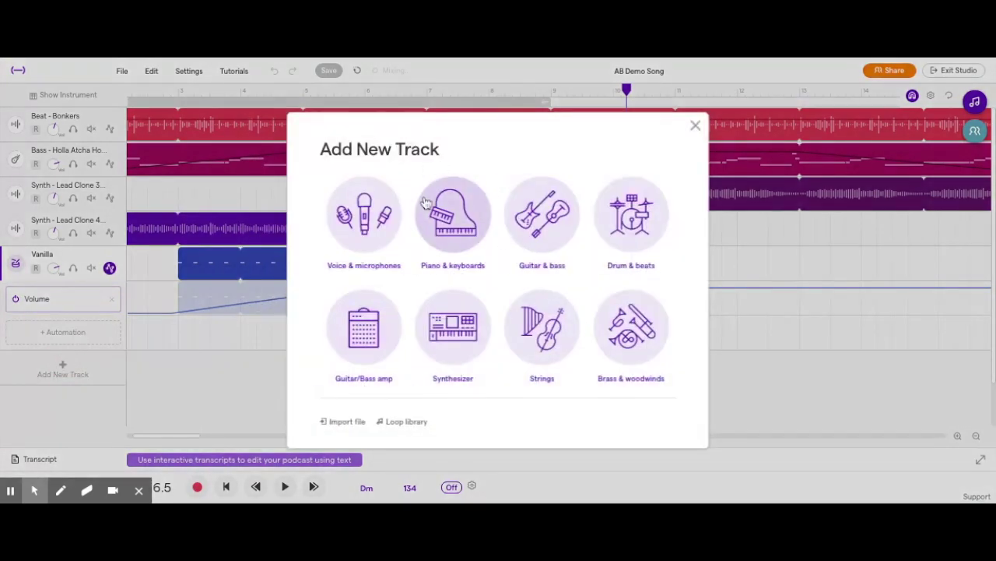
{"action": "left_click", "coordinate": [629, 213]}
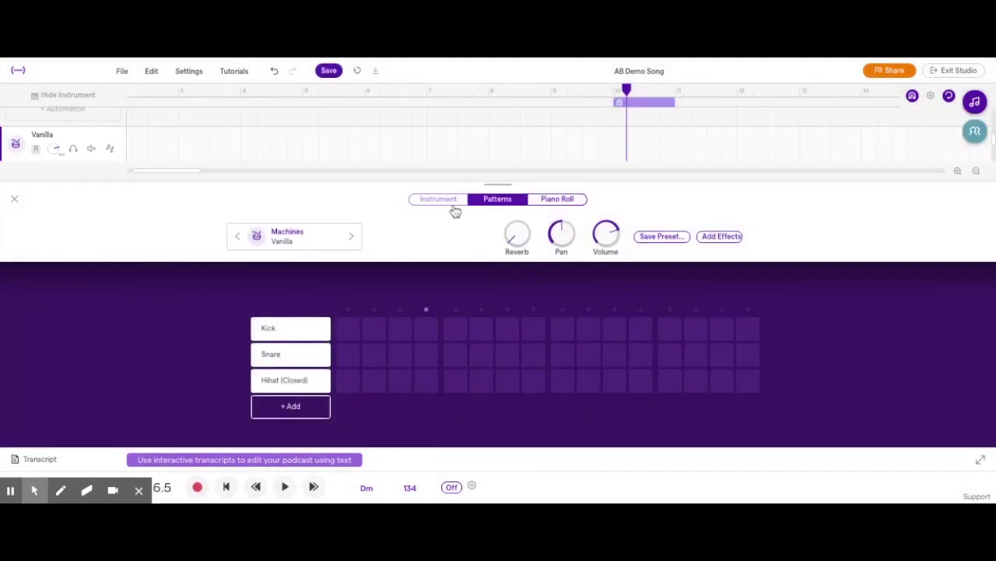
Show the Vanilla kit's playable pads and click the 1, Q, E and A pads
{"action": "left_click", "coordinate": [445, 203]}
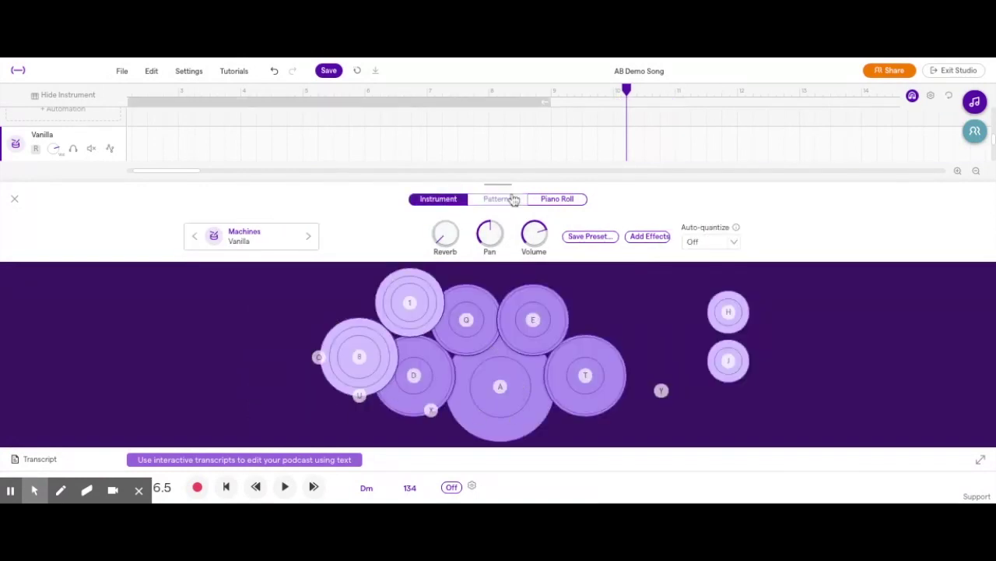
{"action": "left_click", "coordinate": [547, 200]}
{"action": "left_click", "coordinate": [442, 201]}
{"action": "left_click", "coordinate": [429, 318]}
{"action": "left_click", "coordinate": [467, 325]}
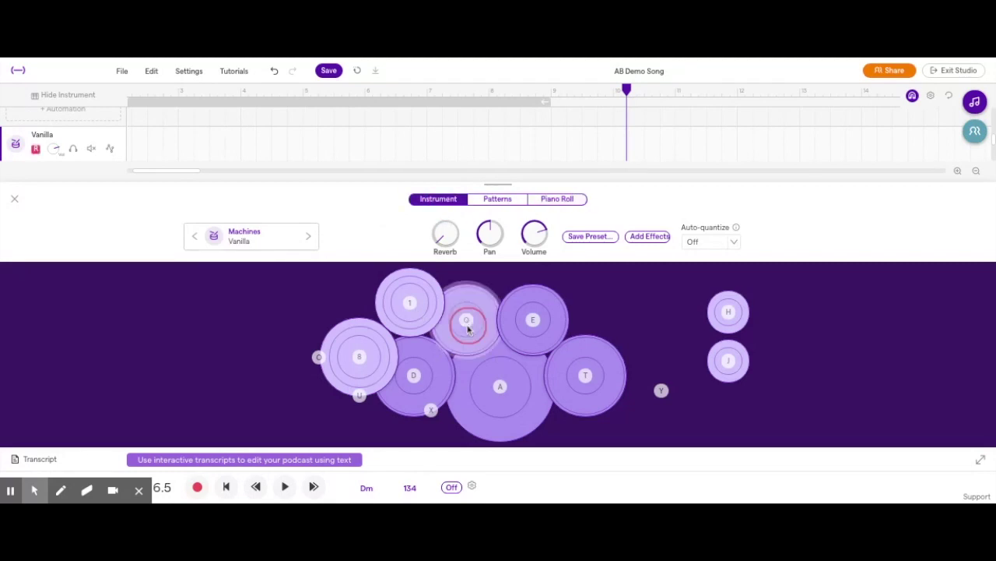
{"action": "left_click", "coordinate": [524, 320]}
{"action": "left_click", "coordinate": [507, 389]}
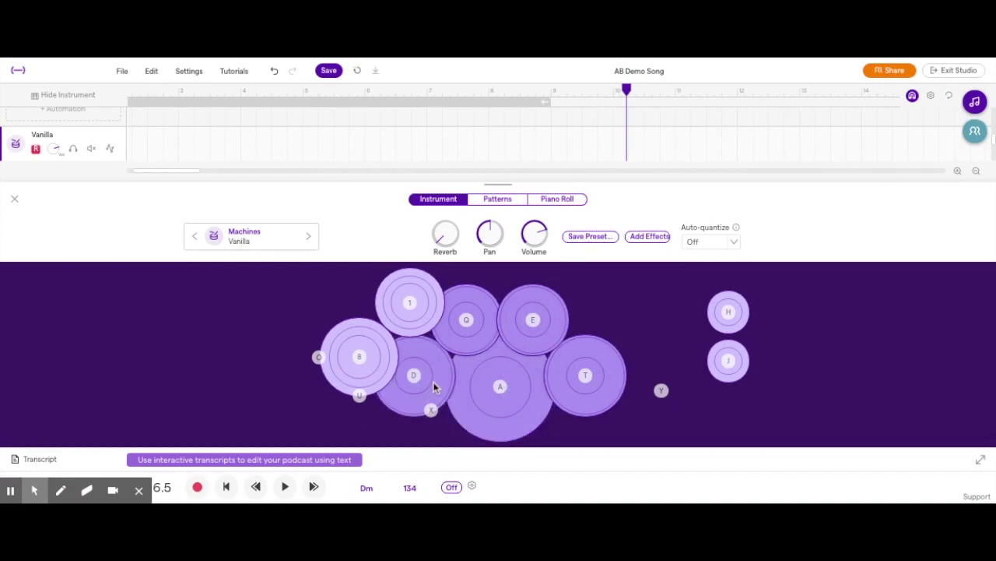
Play the 1, Q, E and S drum pads from the computer keyboard
{"action": "key", "text": "1"}
{"action": "key", "text": "q"}
{"action": "key", "text": "e"}
{"action": "key", "text": "s"}
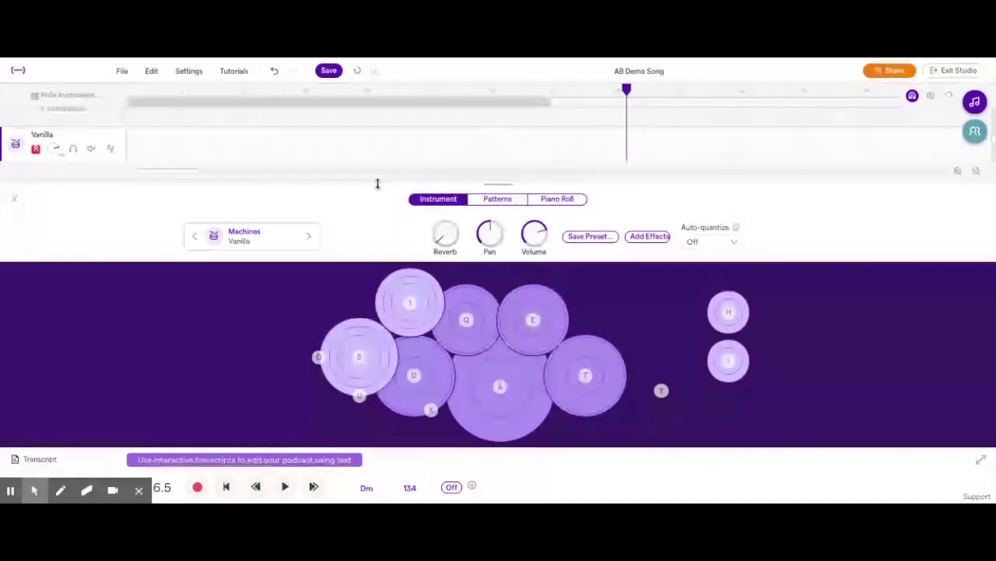
{"action": "left_click_drag", "start_coordinate": [378, 183], "coordinate": [378, 213]}
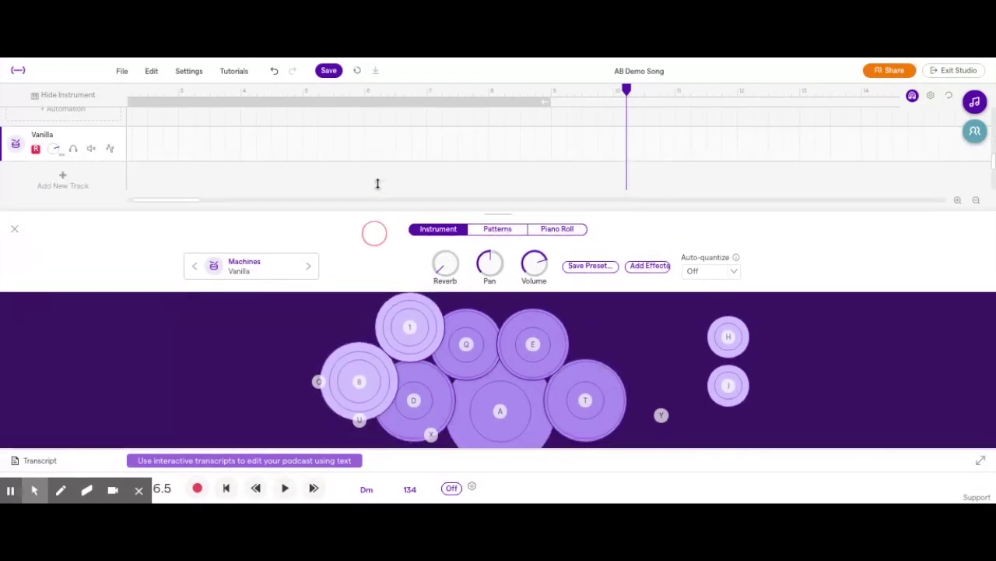
{"action": "left_click", "coordinate": [352, 133]}
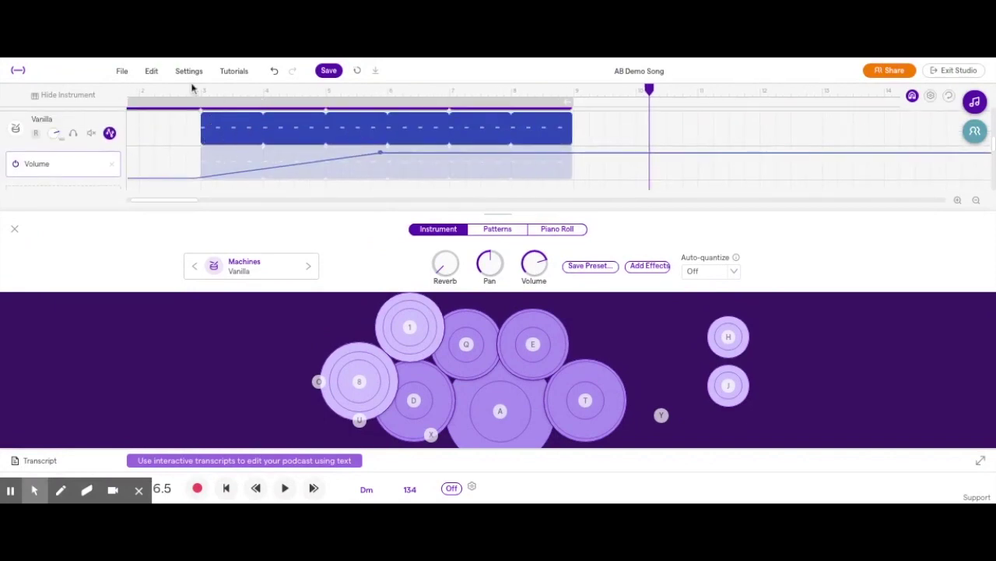
{"action": "left_click", "coordinate": [143, 97]}
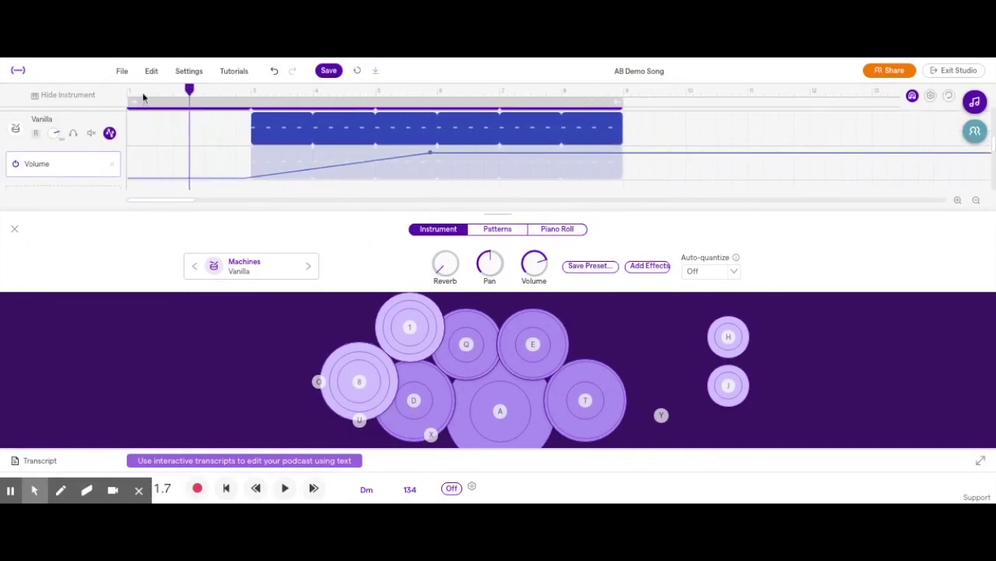
{"action": "left_click", "coordinate": [129, 96]}
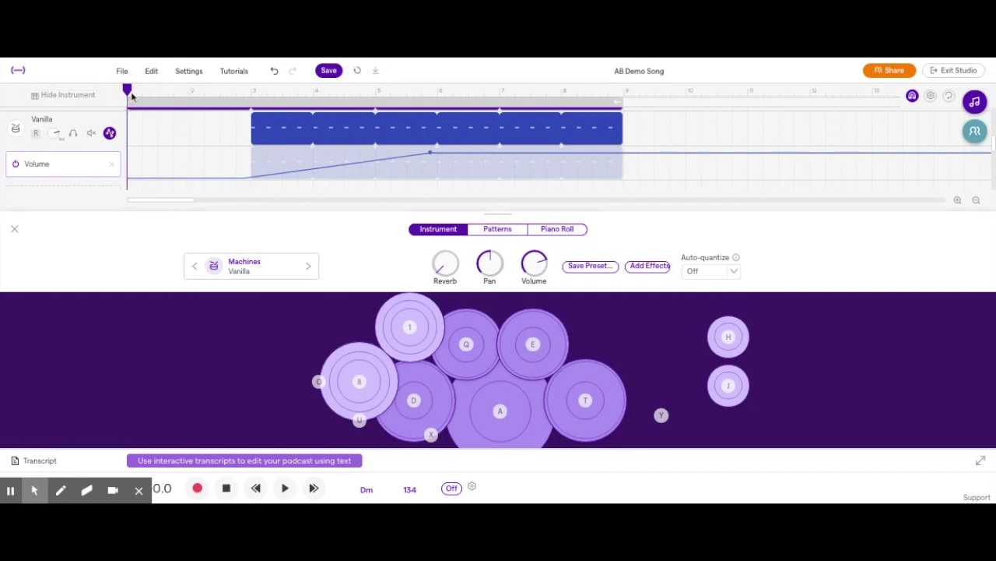
{"action": "left_click", "coordinate": [197, 487]}
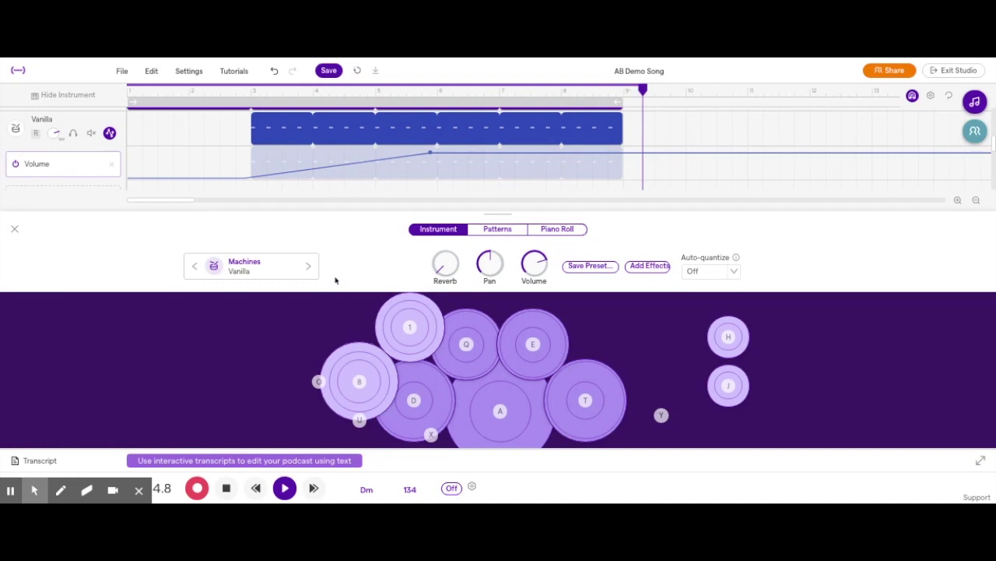
{"action": "key", "text": "space"}
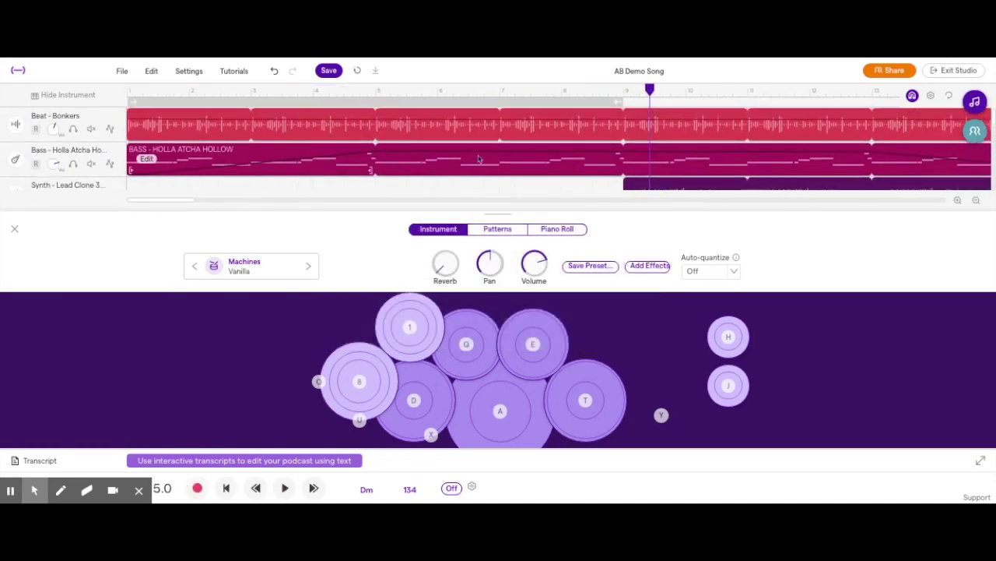
{"action": "left_click", "coordinate": [434, 164]}
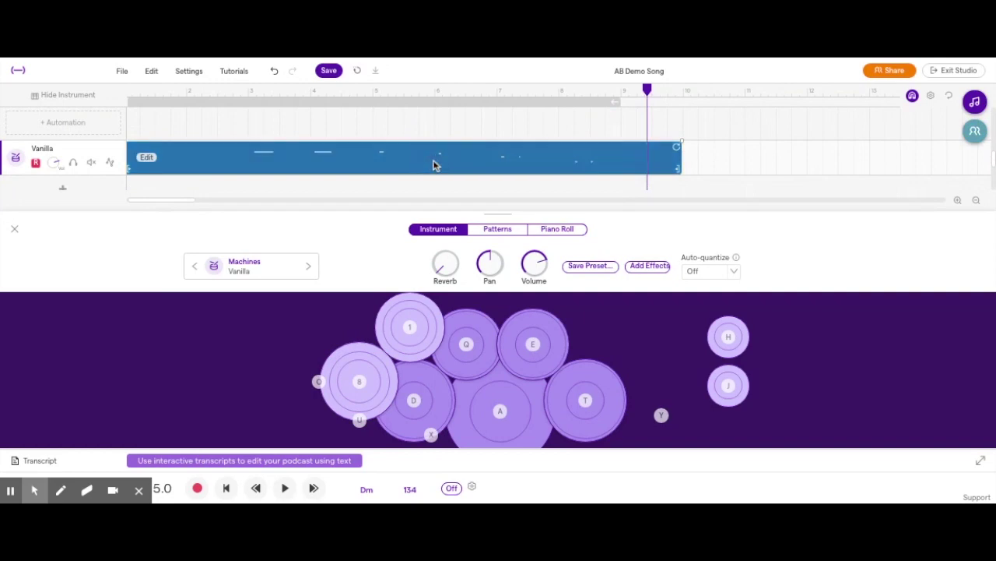
{"action": "key", "text": "Delete"}
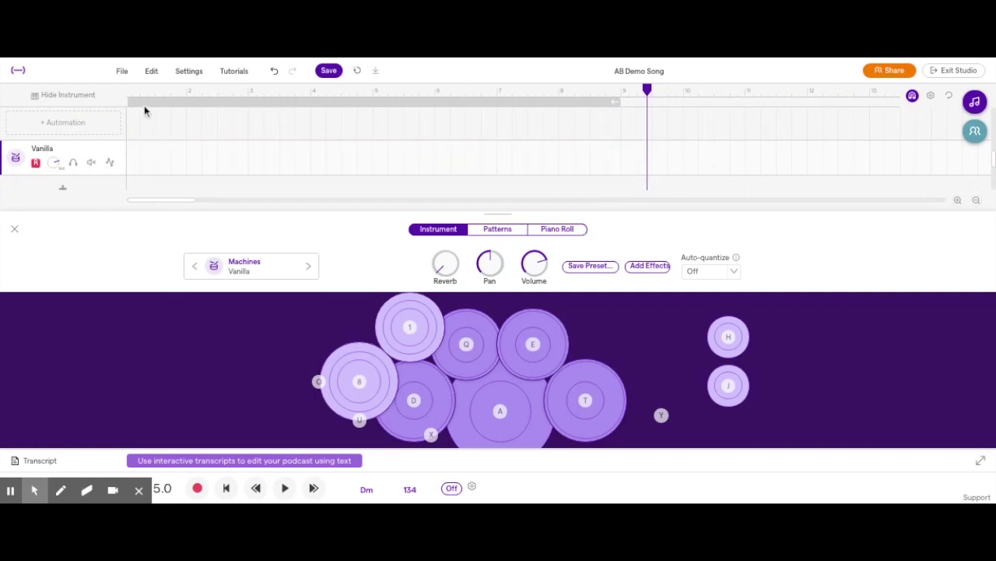
{"action": "left_click", "coordinate": [141, 90]}
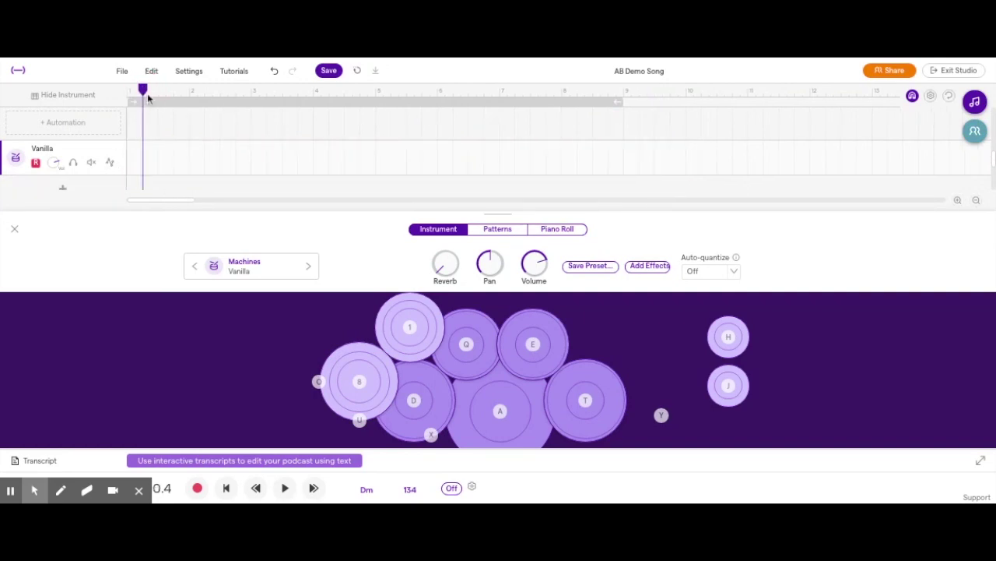
{"action": "key", "text": "Return"}
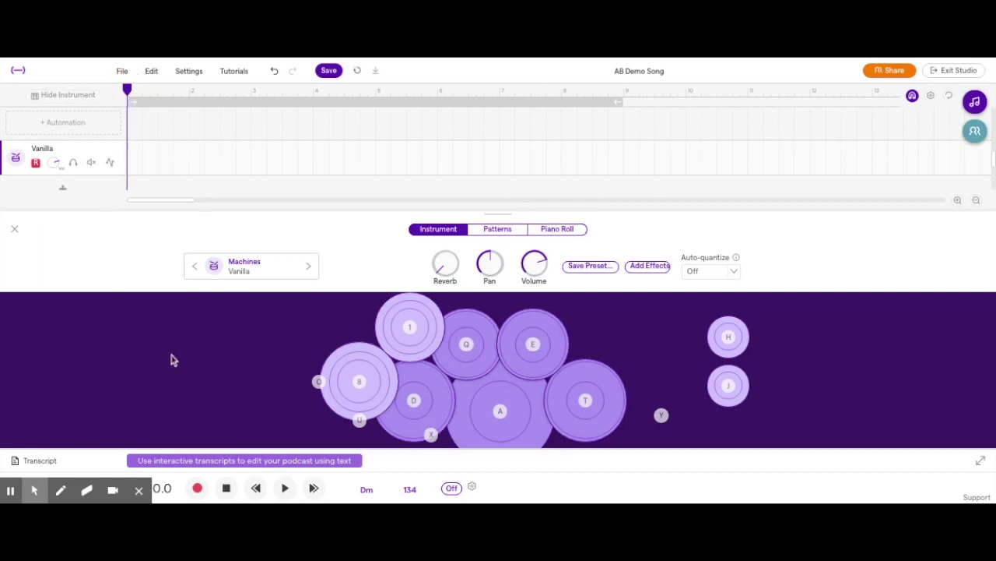
Record four T-pad drum hits on the new Vanilla track
{"action": "left_click", "coordinate": [198, 488]}
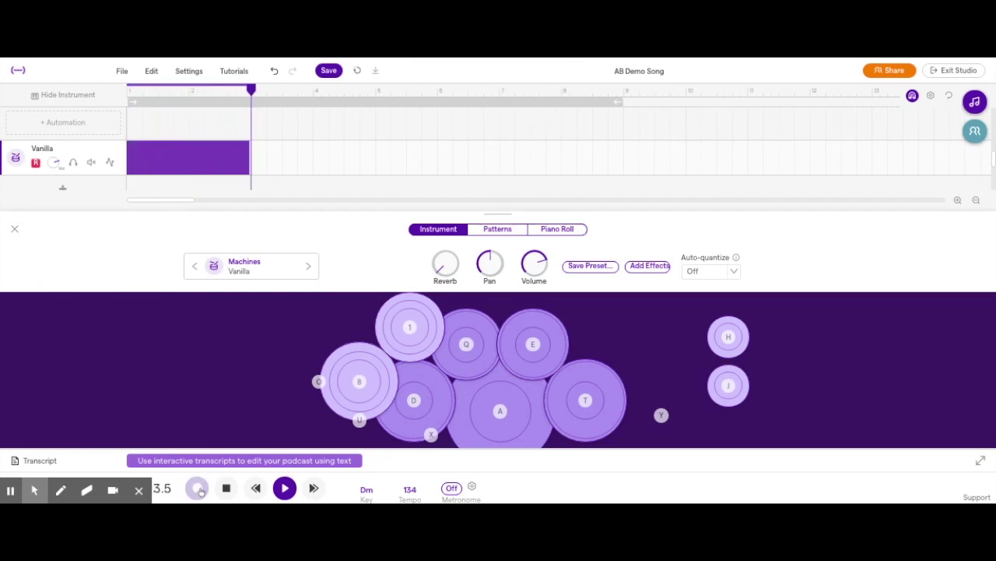
{"action": "key", "text": "t"}
{"action": "key", "text": "t"}
{"action": "key", "text": "t"}
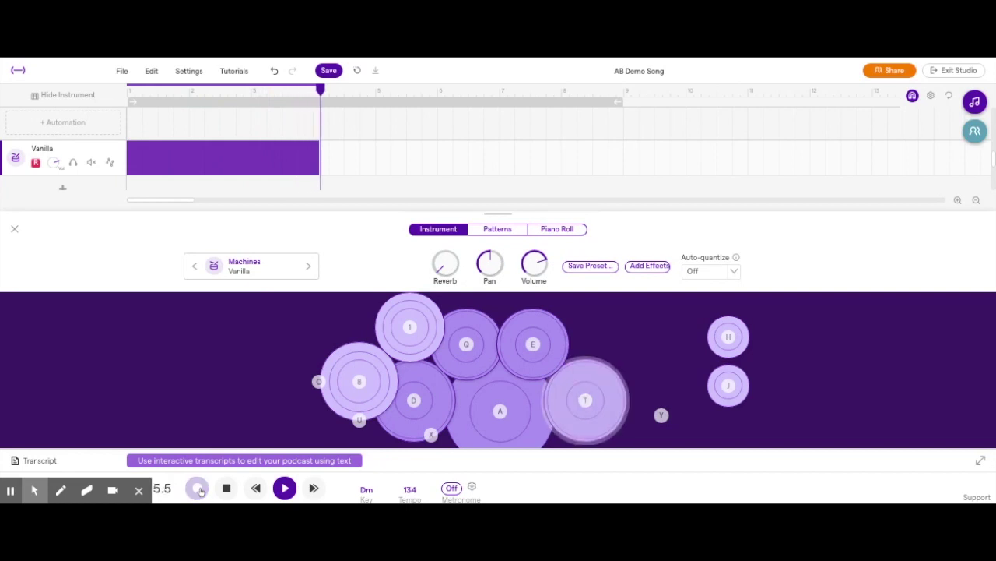
{"action": "key", "text": "t"}
{"action": "key", "text": "t"}
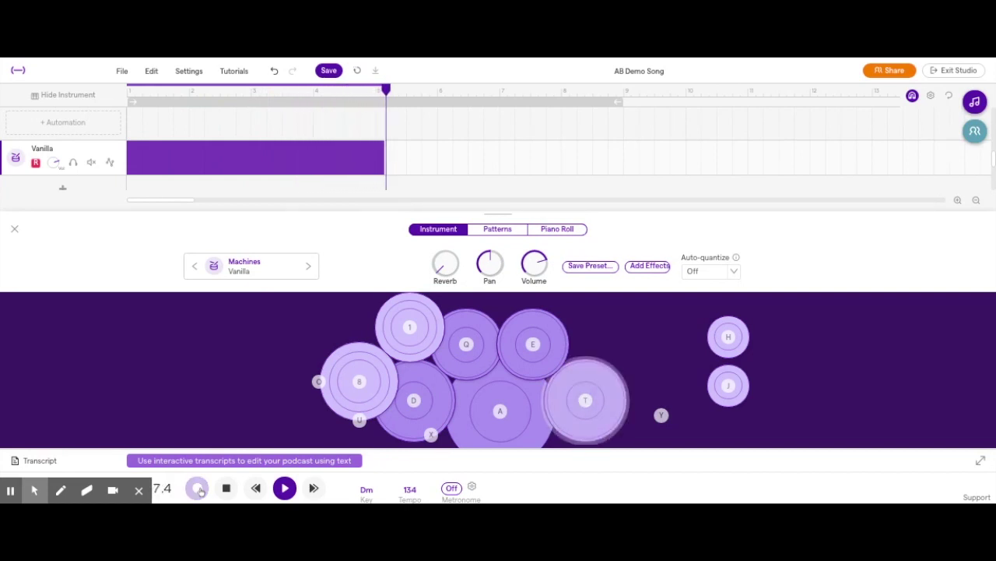
{"action": "key", "text": "t"}
{"action": "key", "text": "t"}
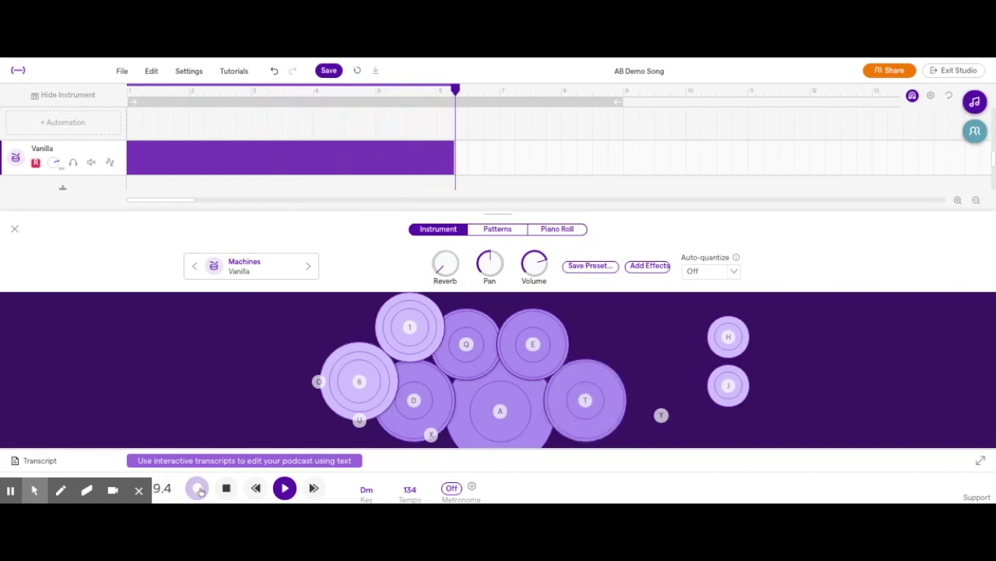
{"action": "key", "text": "t"}
{"action": "left_click", "coordinate": [200, 489]}
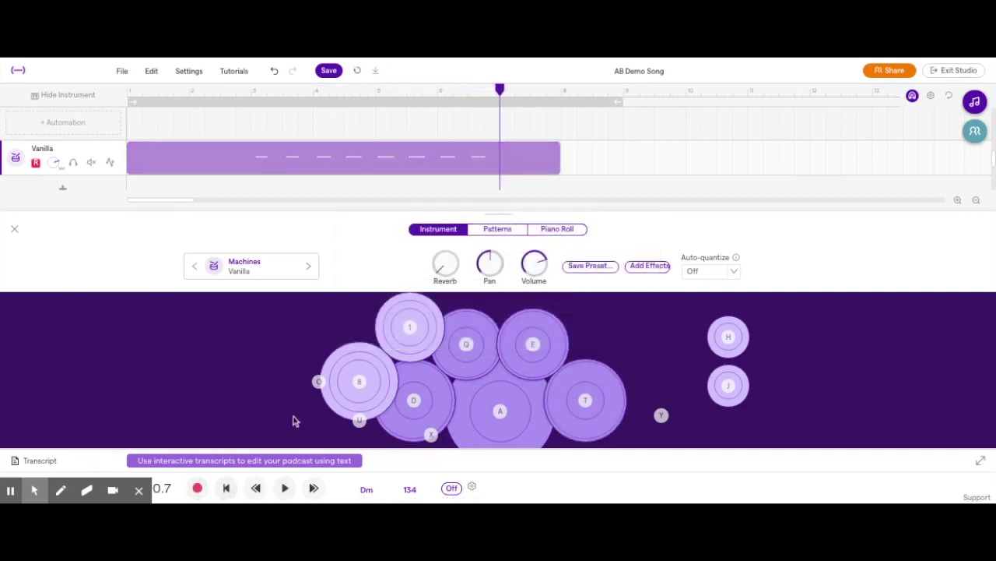
Trim the recorded clip to run from bar 3 to bar 7
{"action": "left_click", "coordinate": [340, 165]}
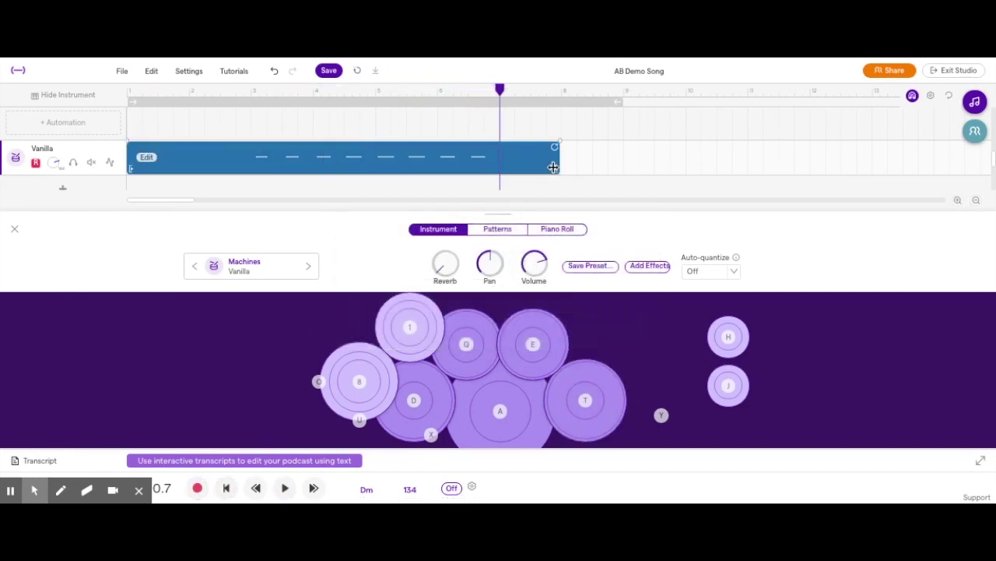
{"action": "left_click_drag", "start_coordinate": [554, 167], "coordinate": [498, 167]}
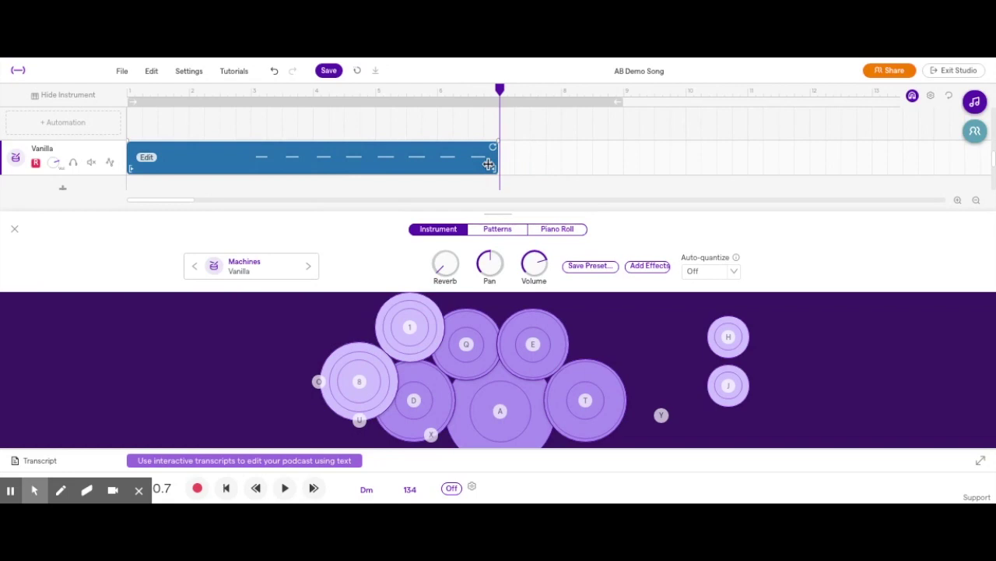
{"action": "left_click_drag", "start_coordinate": [132, 169], "coordinate": [254, 165]}
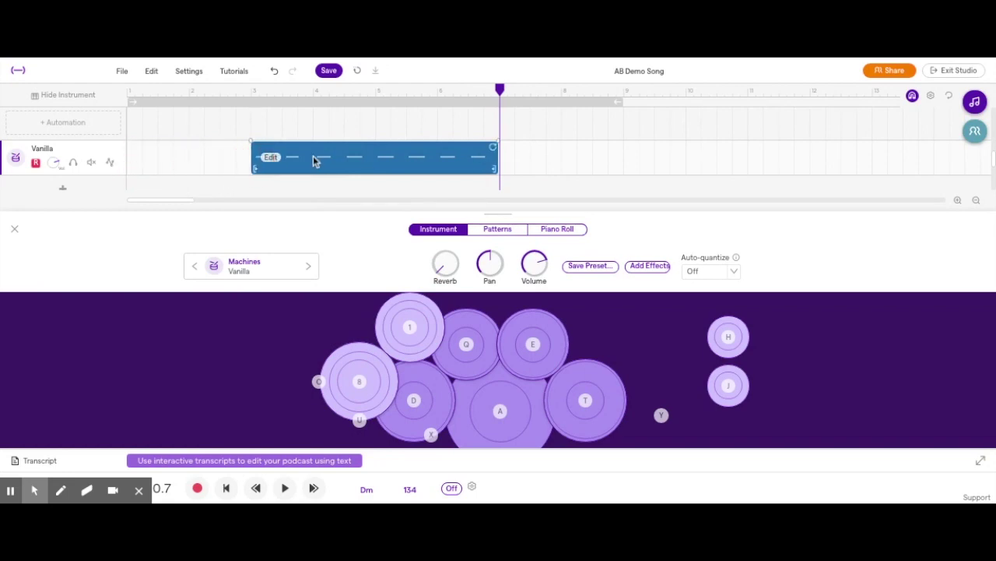
Quantize the recorded drum clip to 1/1 whole notes
{"action": "left_click", "coordinate": [14, 228]}
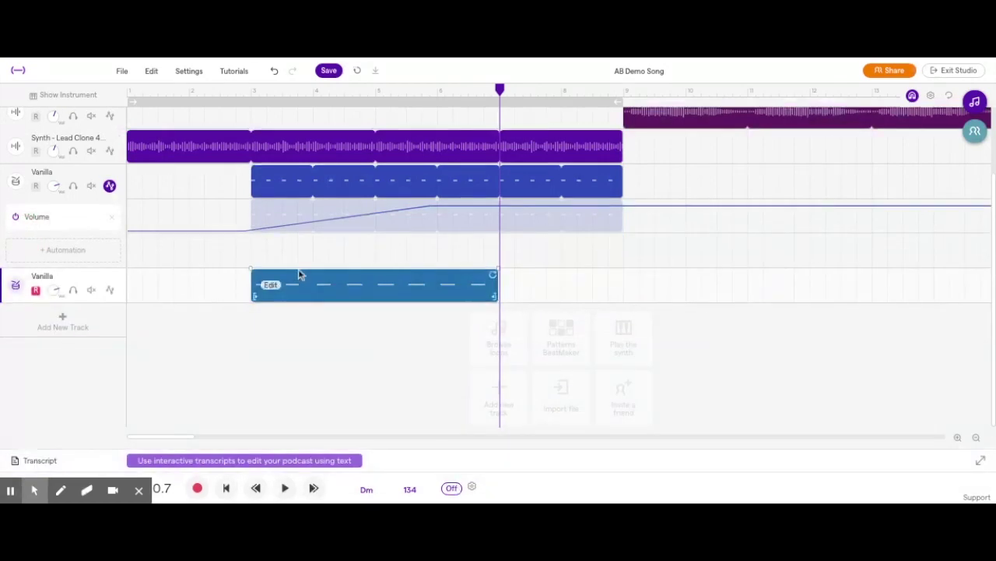
{"action": "right_click", "coordinate": [276, 286]}
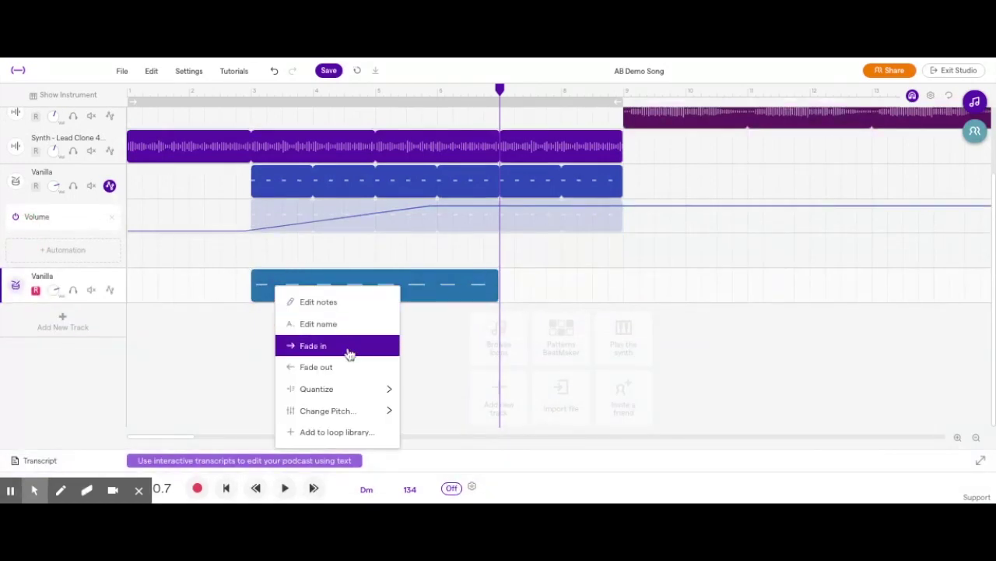
{"action": "mouse_move", "coordinate": [360, 388]}
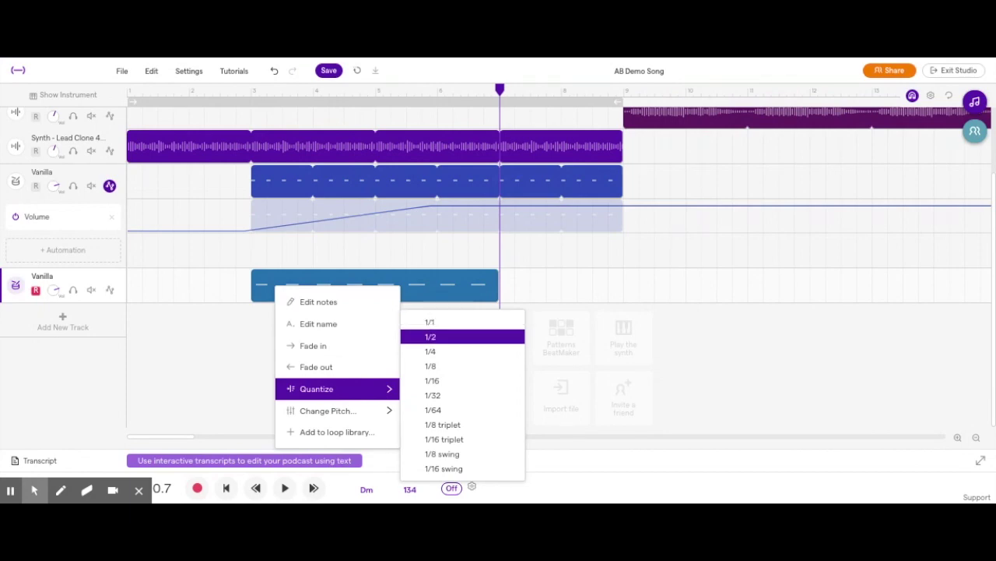
{"action": "left_click", "coordinate": [449, 326]}
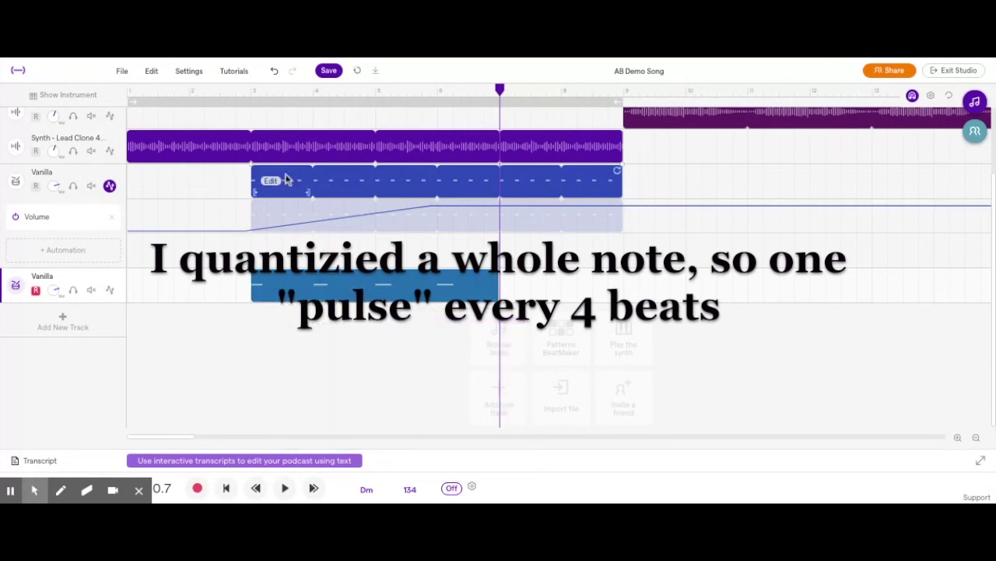
Turn on the loop region and play, briefly opening and closing the intro tutorial video
{"action": "left_click", "coordinate": [251, 103]}
{"action": "key", "text": "space"}
{"action": "left_click", "coordinate": [233, 71]}
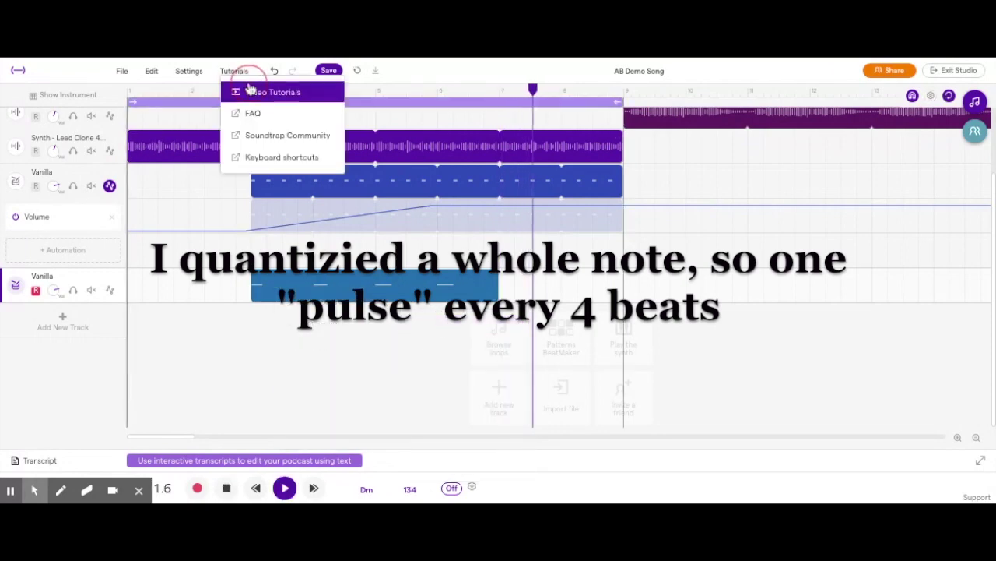
{"action": "left_click", "coordinate": [257, 89]}
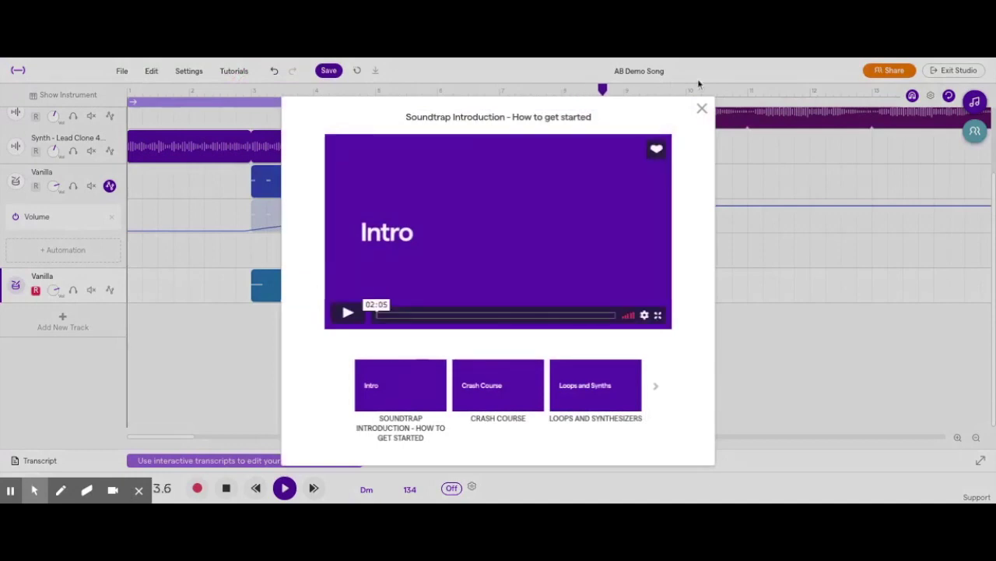
{"action": "left_click", "coordinate": [702, 108]}
{"action": "key", "text": "space"}
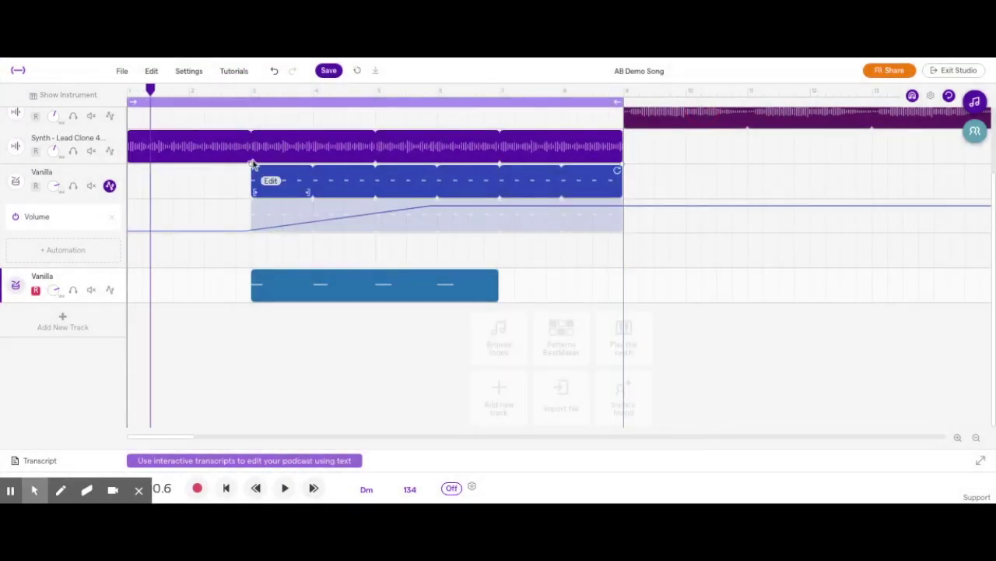
Turn looping off and play from bar 3 to hear the whole-note drum pulse
{"action": "left_click", "coordinate": [245, 92]}
{"action": "left_click", "coordinate": [950, 96]}
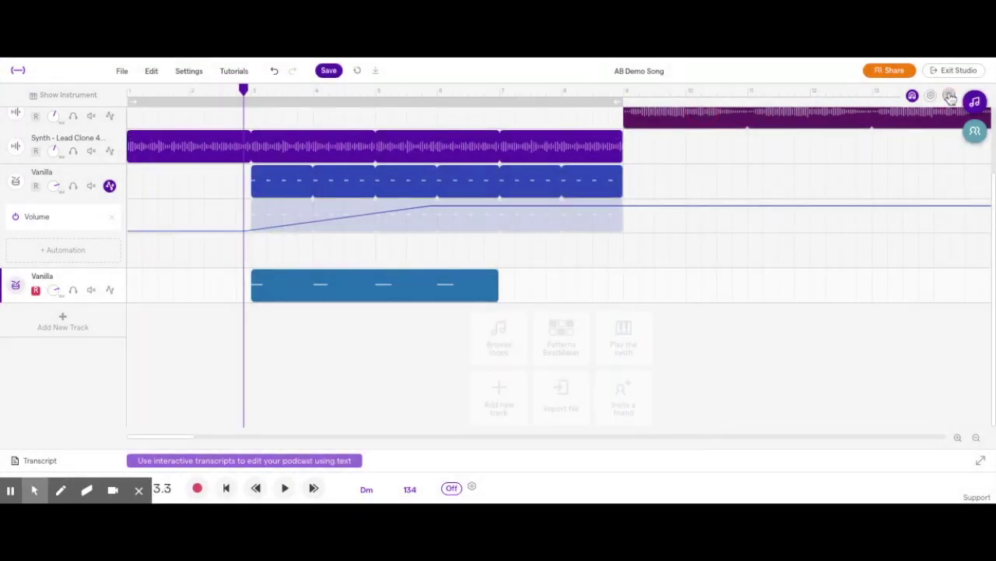
{"action": "key", "text": "space"}
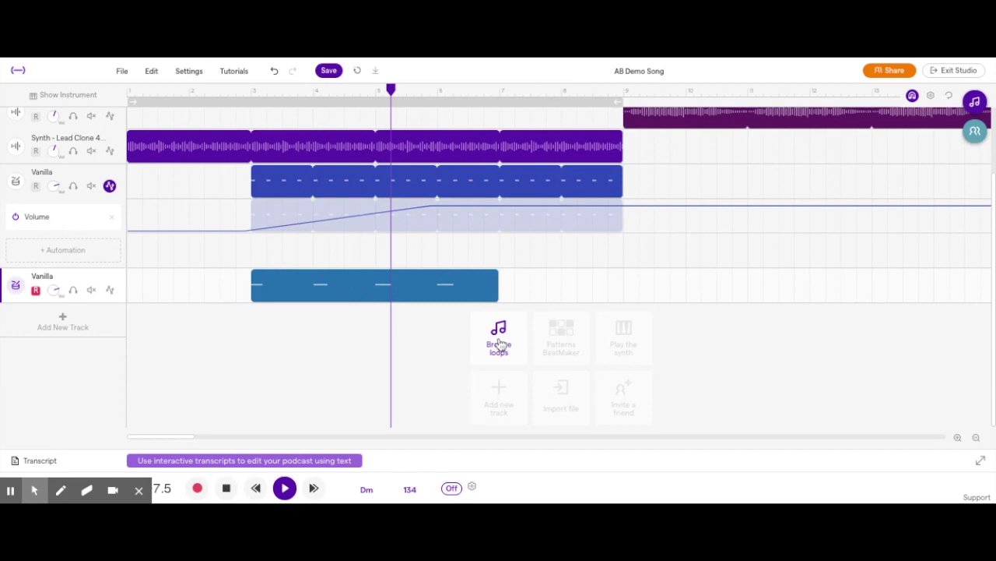
{"action": "key", "text": "space"}
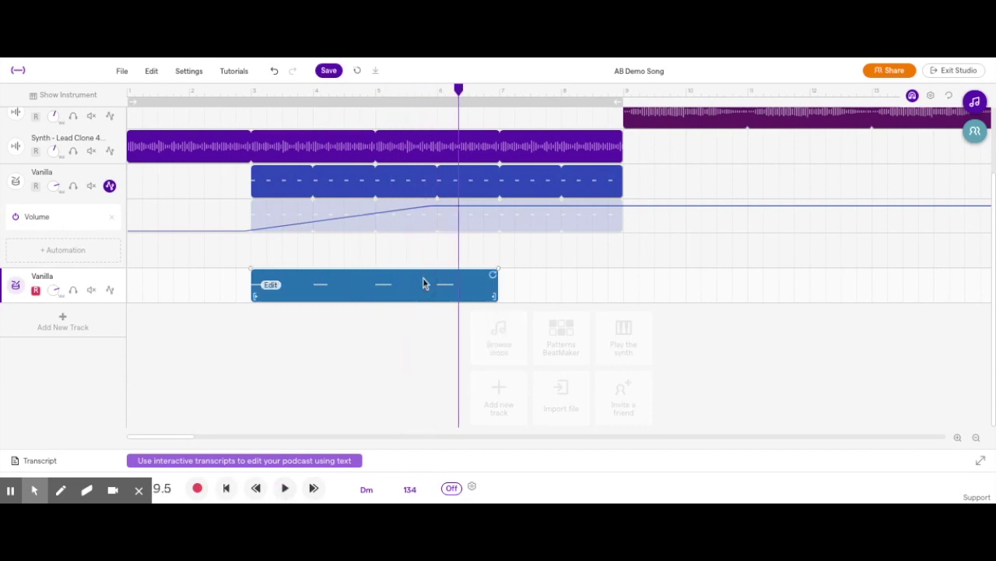
{"action": "left_click_drag", "start_coordinate": [423, 280], "coordinate": [114, 280]}
Delete the bottom Vanilla track and dismiss the mix-ready notice
{"action": "right_click", "coordinate": [114, 280]}
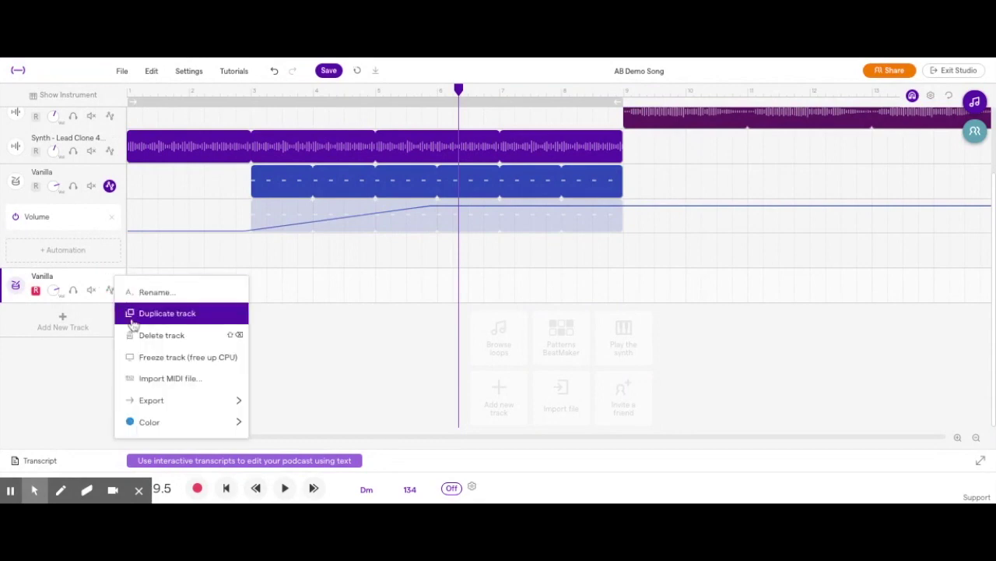
{"action": "left_click", "coordinate": [159, 334]}
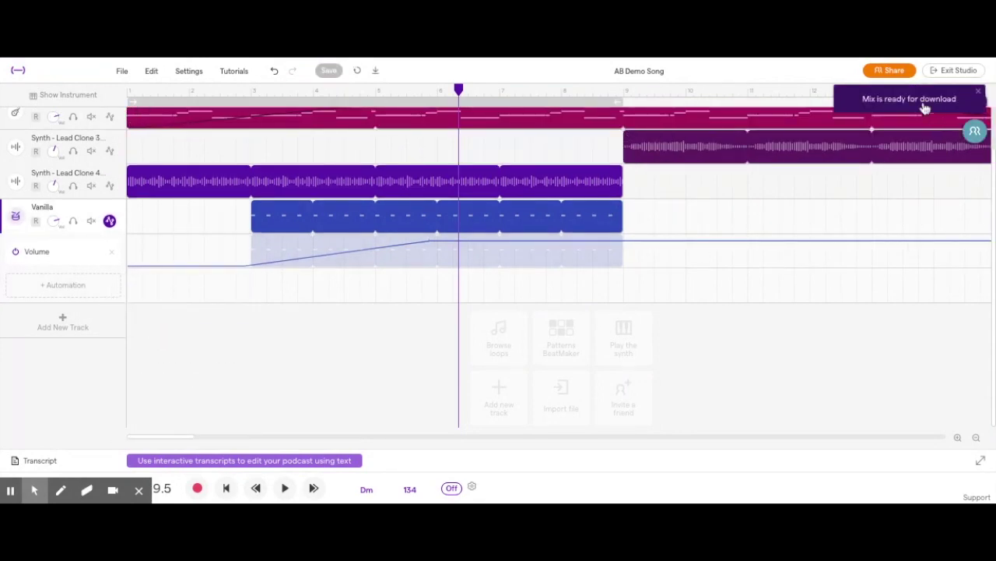
{"action": "left_click", "coordinate": [980, 93]}
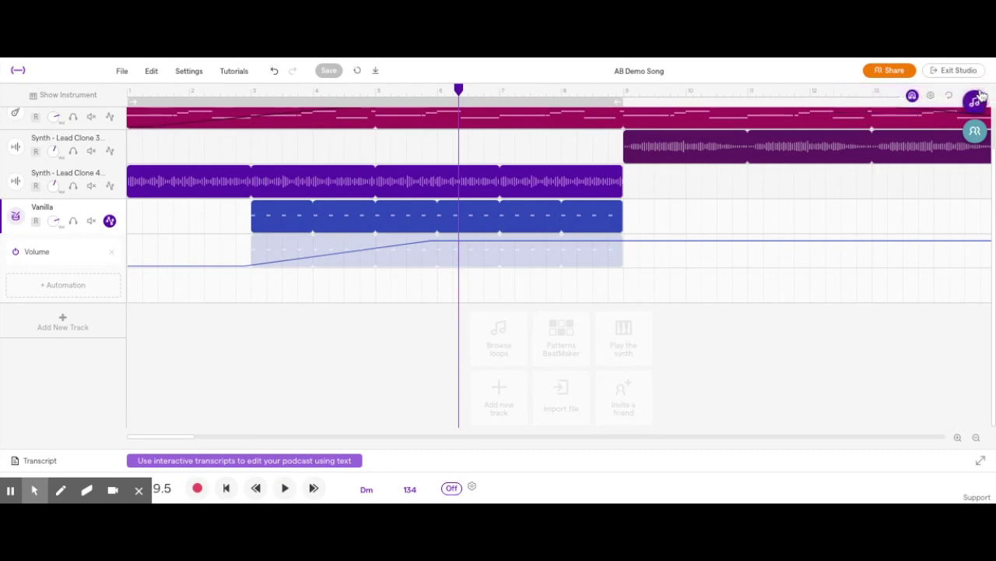
Hide the Vanilla track's volume automation and return the playhead to 0.0
{"action": "scroll", "coordinate": [692, 267], "scroll_direction": "up", "scroll_amount": 2}
{"action": "mouse_move", "coordinate": [551, 266]}
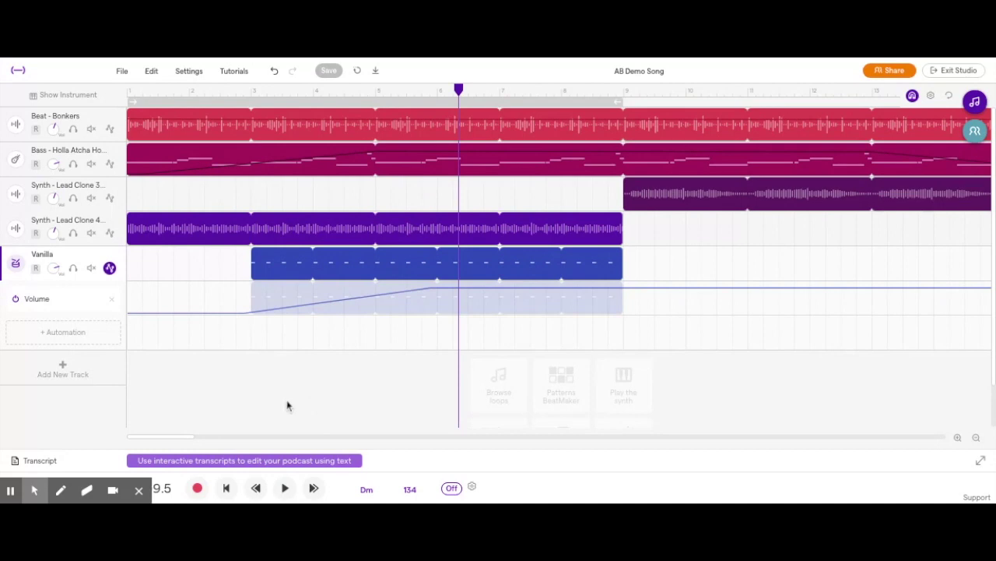
{"action": "left_click", "coordinate": [109, 268]}
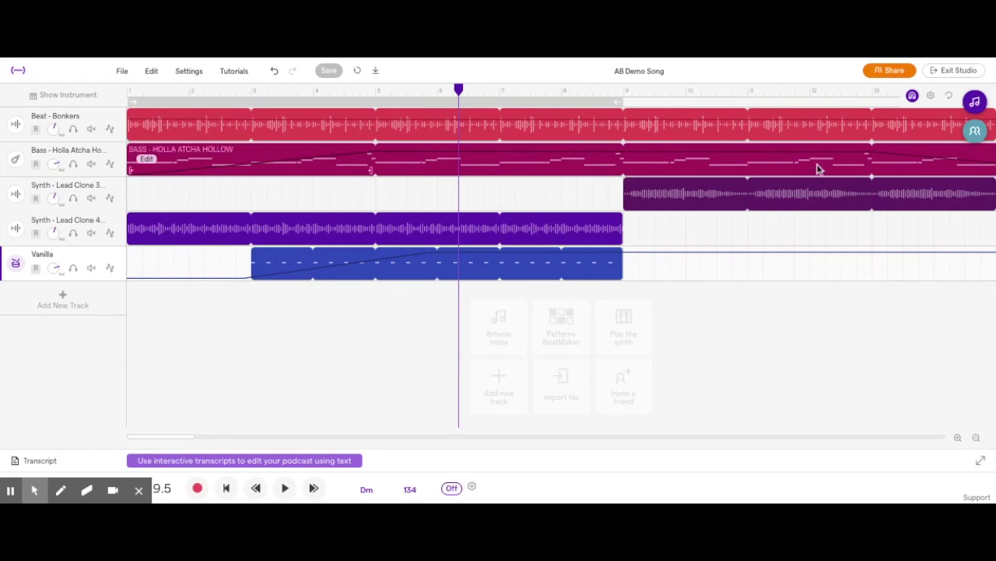
{"action": "scroll", "coordinate": [710, 284], "scroll_direction": "right", "scroll_amount": 3}
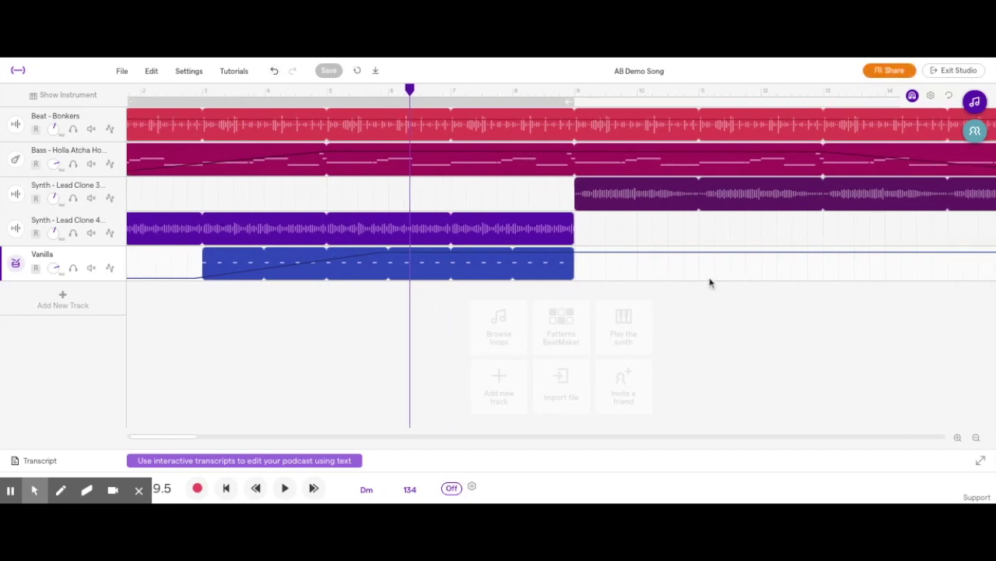
{"action": "scroll", "coordinate": [710, 284], "scroll_direction": "left", "scroll_amount": 3}
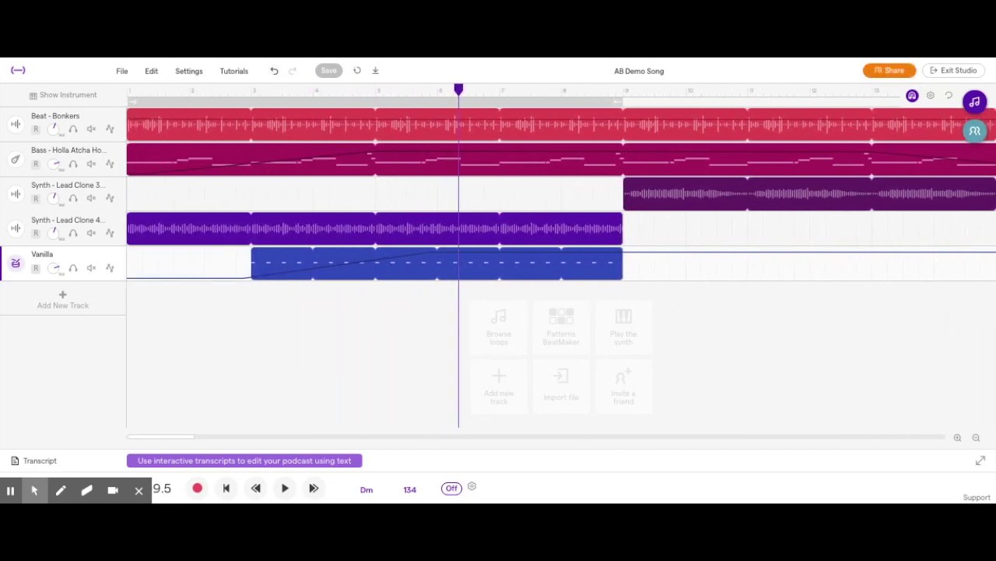
{"action": "left_click", "coordinate": [224, 487]}
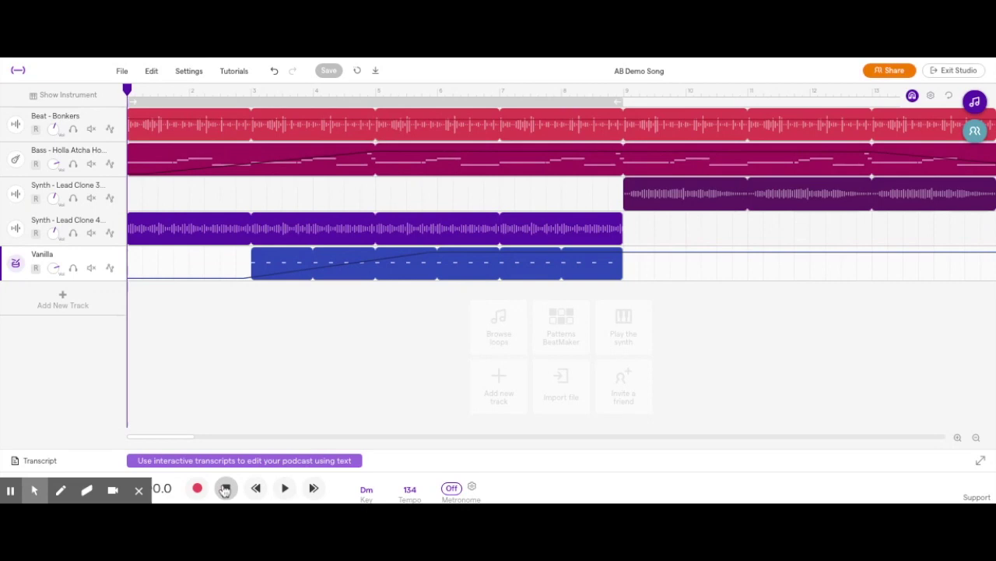
Play AB Demo Song from the start through its end just past bar 17
{"action": "key", "text": "space"}
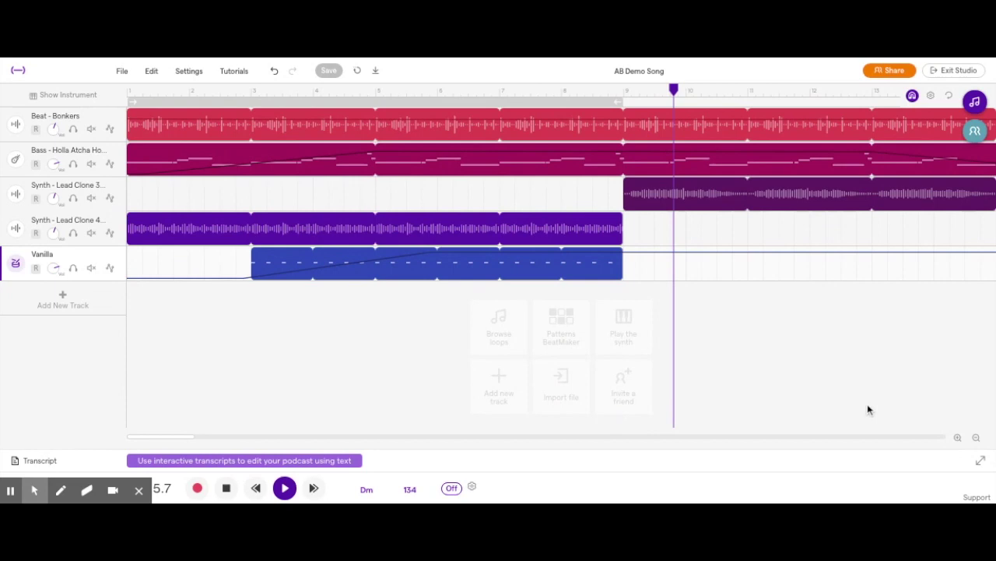
{"action": "scroll", "coordinate": [798, 353], "scroll_direction": "right", "scroll_amount": 5}
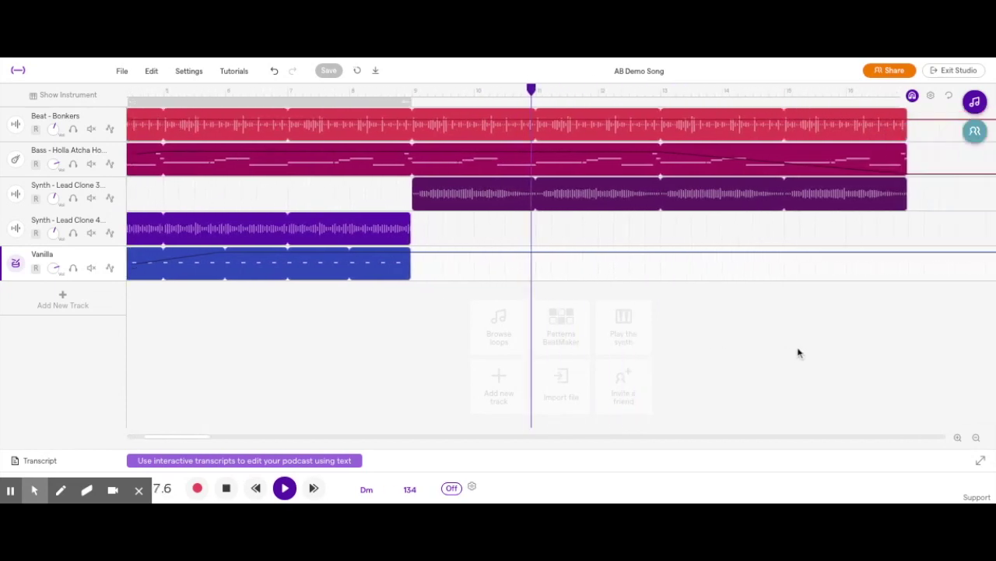
{"action": "scroll", "coordinate": [798, 353], "scroll_direction": "right", "scroll_amount": 2}
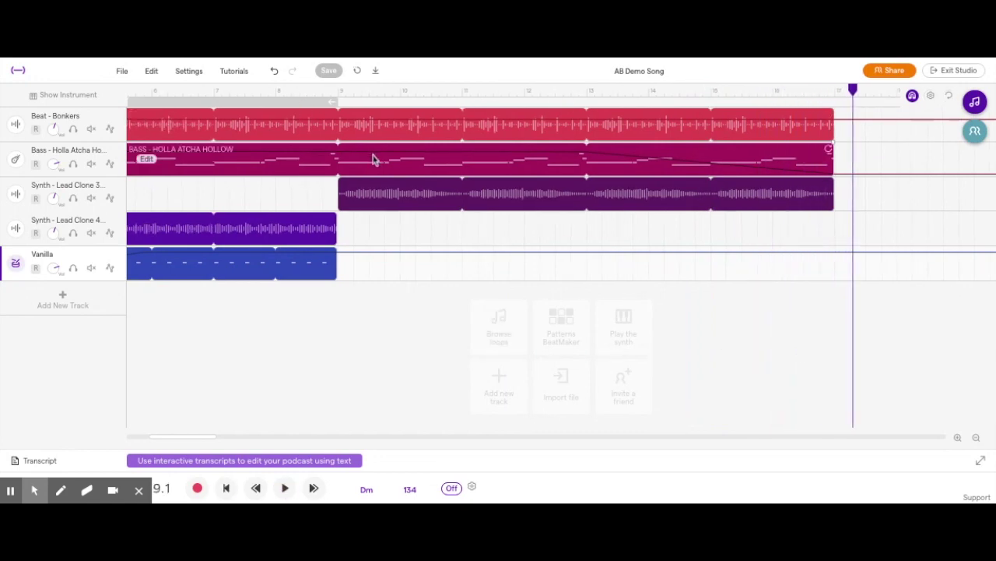
{"action": "scroll", "coordinate": [675, 249], "scroll_direction": "left", "scroll_amount": 1}
{"action": "scroll", "coordinate": [901, 243], "scroll_direction": "left", "scroll_amount": 10}
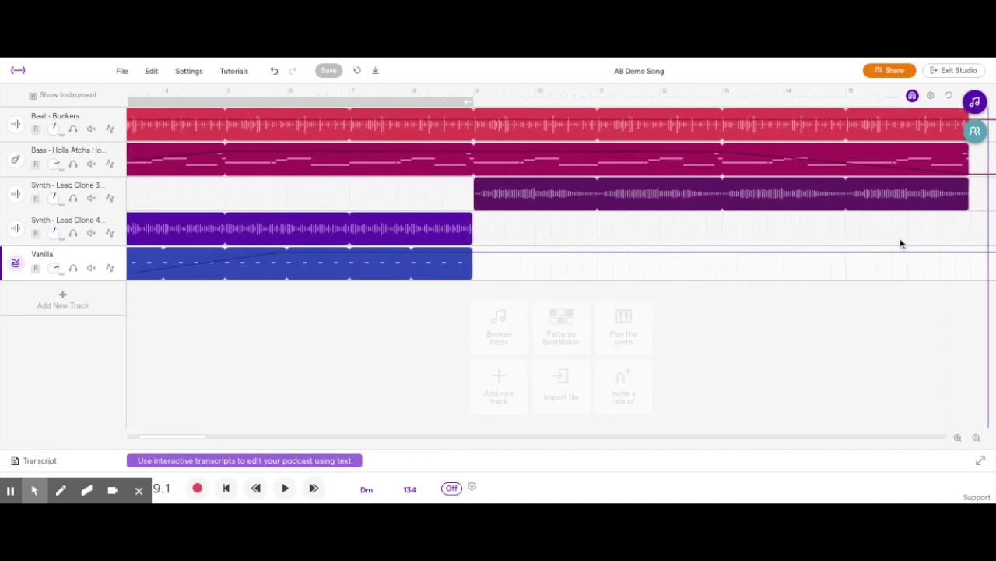
Recover and save the unsaved changes to AB Demo Song, leaving the File menu unused
{"action": "left_click", "coordinate": [123, 75]}
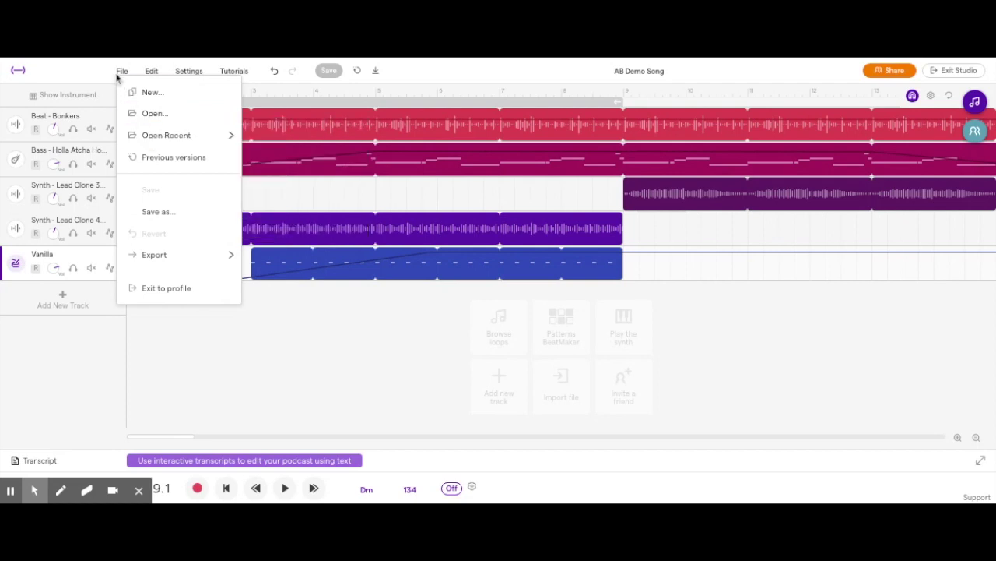
{"action": "left_click", "coordinate": [122, 71]}
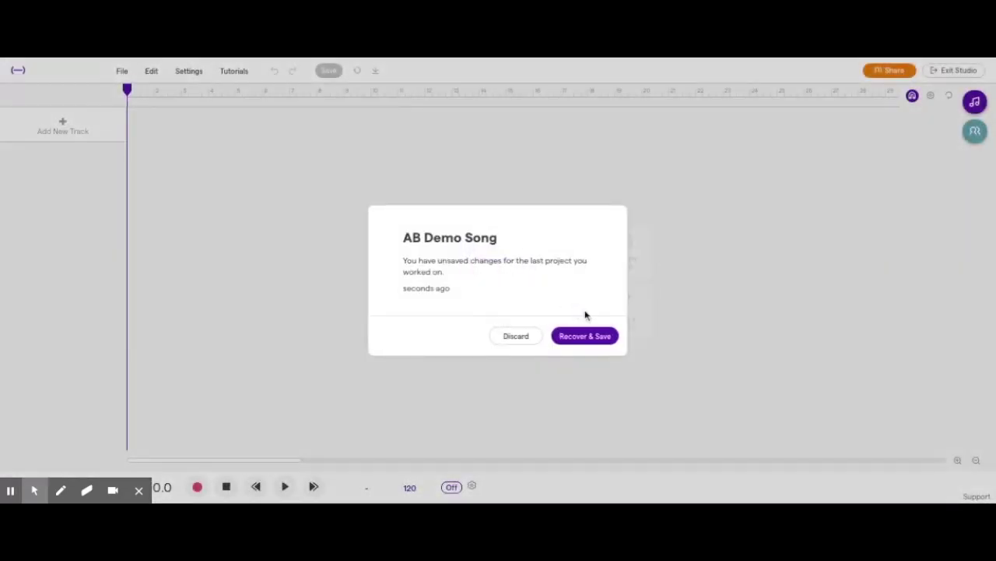
{"action": "left_click", "coordinate": [583, 339]}
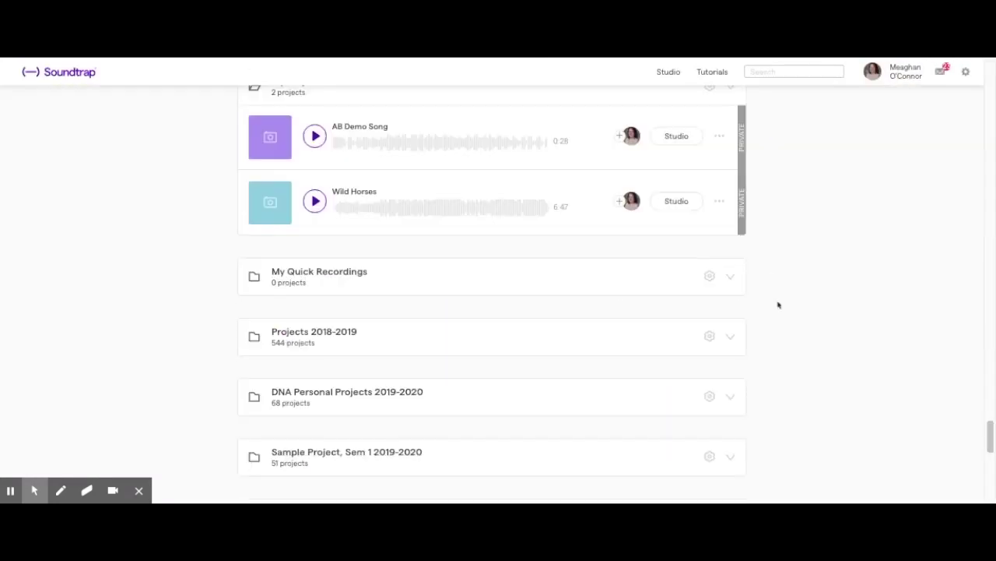
Download AB Demo Song from the projects page as a WAV file
{"action": "left_click", "coordinate": [721, 138]}
{"action": "mouse_move", "coordinate": [763, 297]}
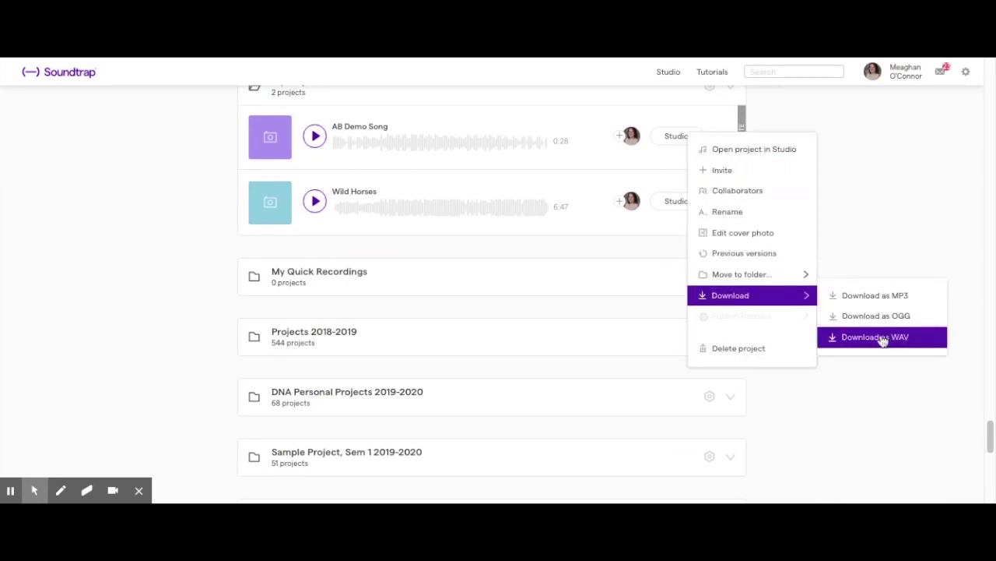
{"action": "left_click", "coordinate": [888, 250]}
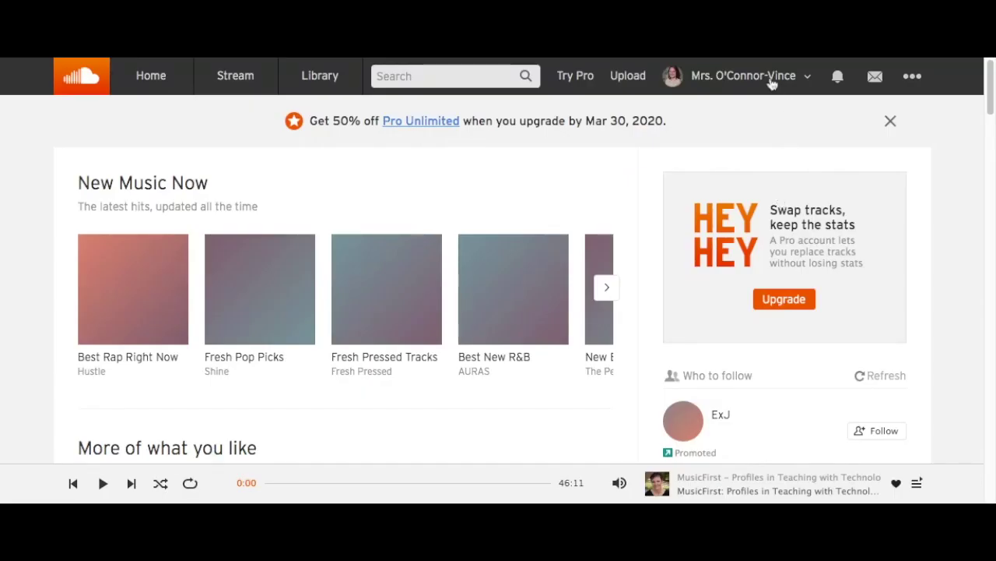
Go to the SoundCloud account's profile page and dismiss the Try Pro offer
{"action": "left_click", "coordinate": [770, 78]}
{"action": "left_click", "coordinate": [731, 107]}
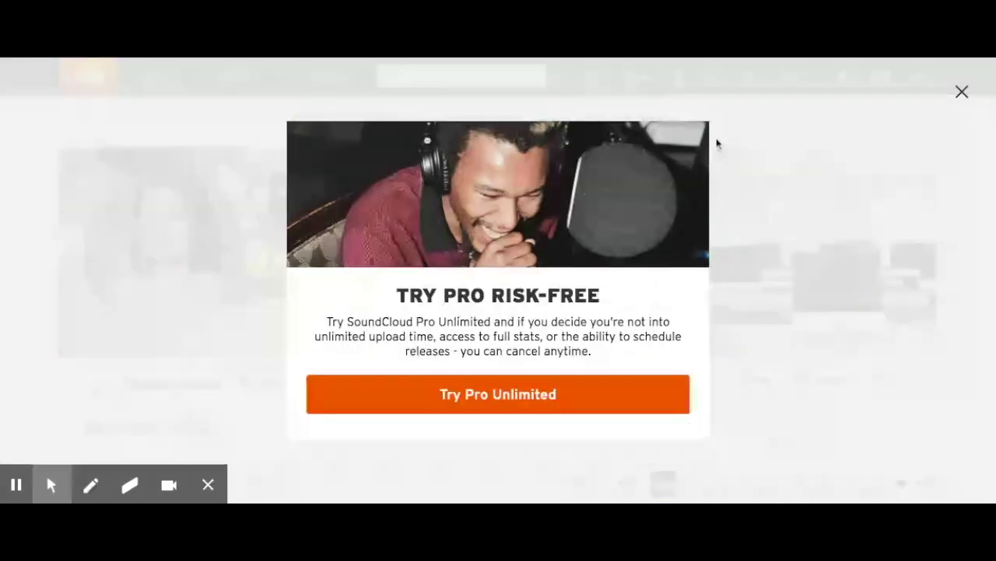
{"action": "left_click", "coordinate": [717, 144]}
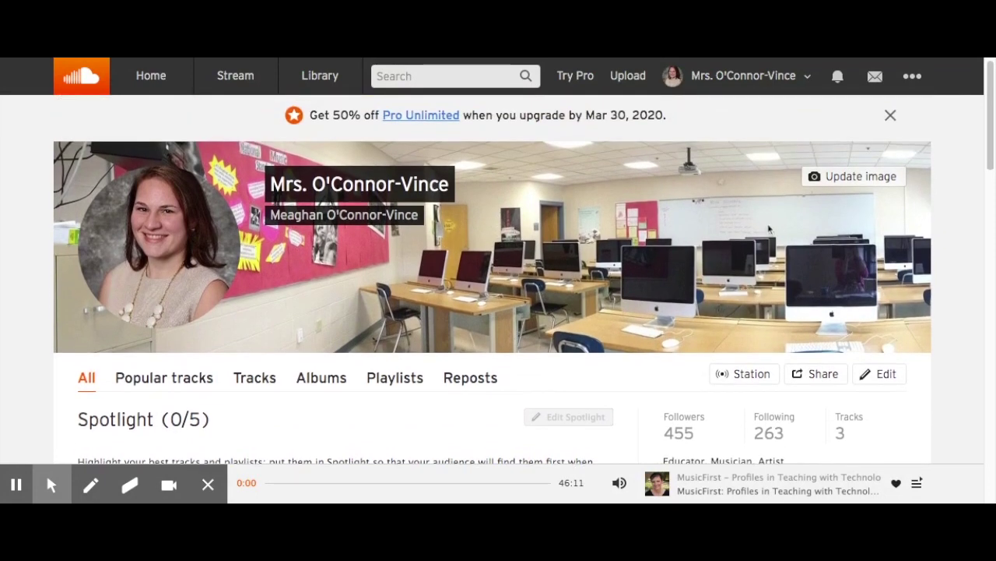
Scroll down through the profile's list of posted and reposted tracks
{"action": "scroll", "coordinate": [739, 245], "scroll_direction": "down", "scroll_amount": 2}
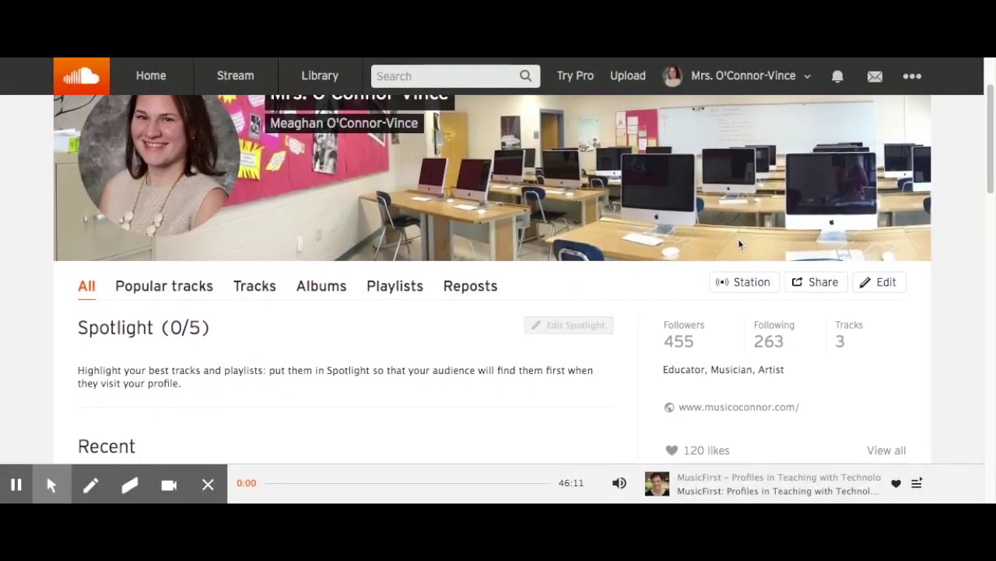
{"action": "scroll", "coordinate": [618, 210], "scroll_direction": "down", "scroll_amount": 1}
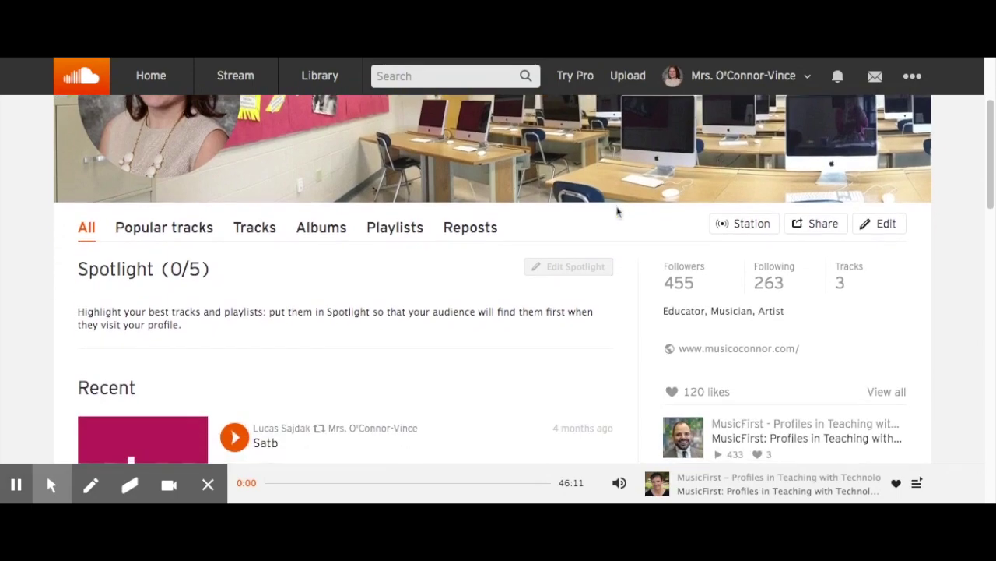
{"action": "scroll", "coordinate": [617, 210], "scroll_direction": "up", "scroll_amount": 3}
{"action": "scroll", "coordinate": [394, 329], "scroll_direction": "down", "scroll_amount": 2}
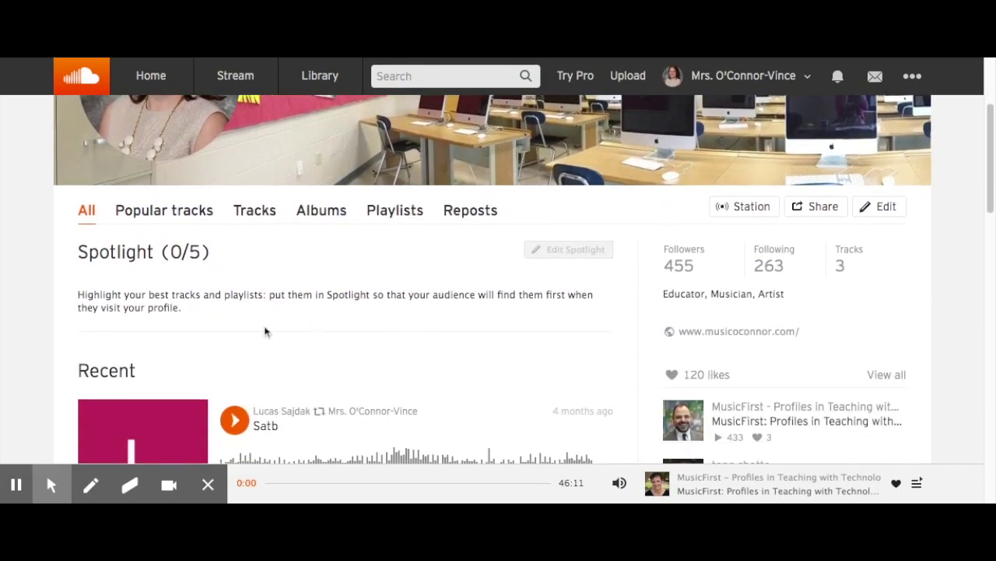
{"action": "scroll", "coordinate": [265, 329], "scroll_direction": "down", "scroll_amount": 5}
{"action": "scroll", "coordinate": [285, 412], "scroll_direction": "down", "scroll_amount": 8}
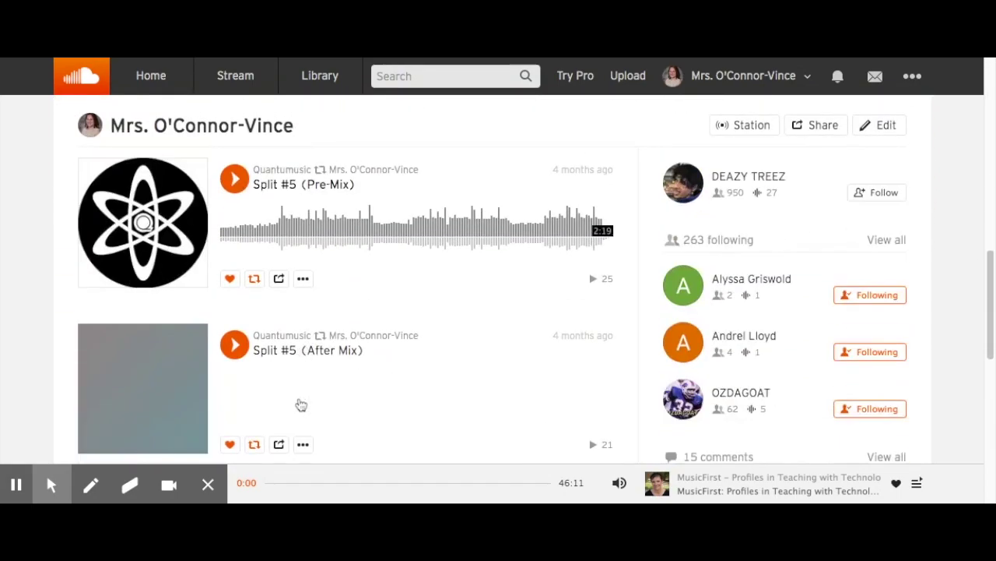
{"action": "scroll", "coordinate": [302, 403], "scroll_direction": "down", "scroll_amount": 10}
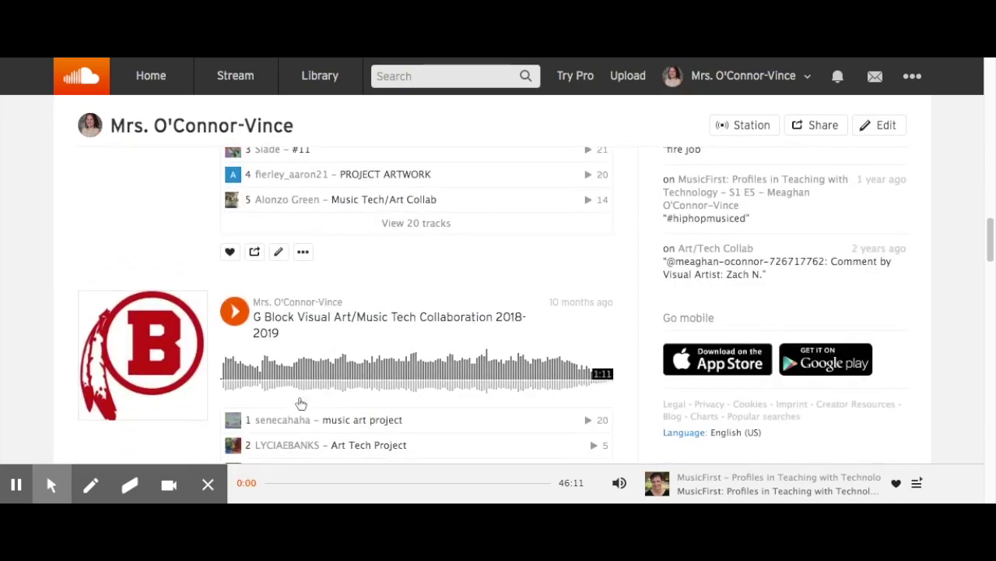
{"action": "scroll", "coordinate": [301, 404], "scroll_direction": "down", "scroll_amount": 5}
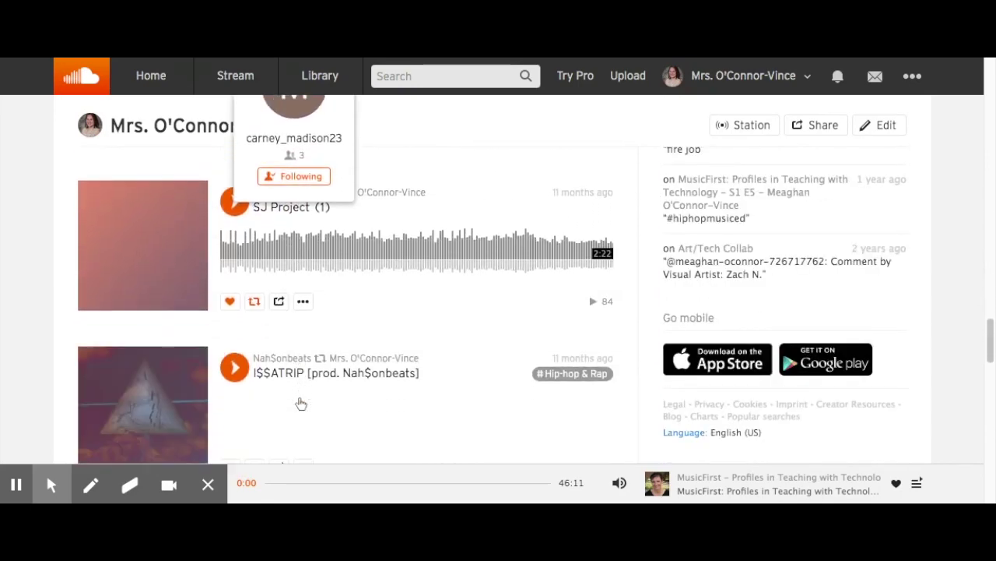
{"action": "scroll", "coordinate": [395, 348], "scroll_direction": "down", "scroll_amount": 1}
{"action": "scroll", "coordinate": [395, 348], "scroll_direction": "down", "scroll_amount": 12}
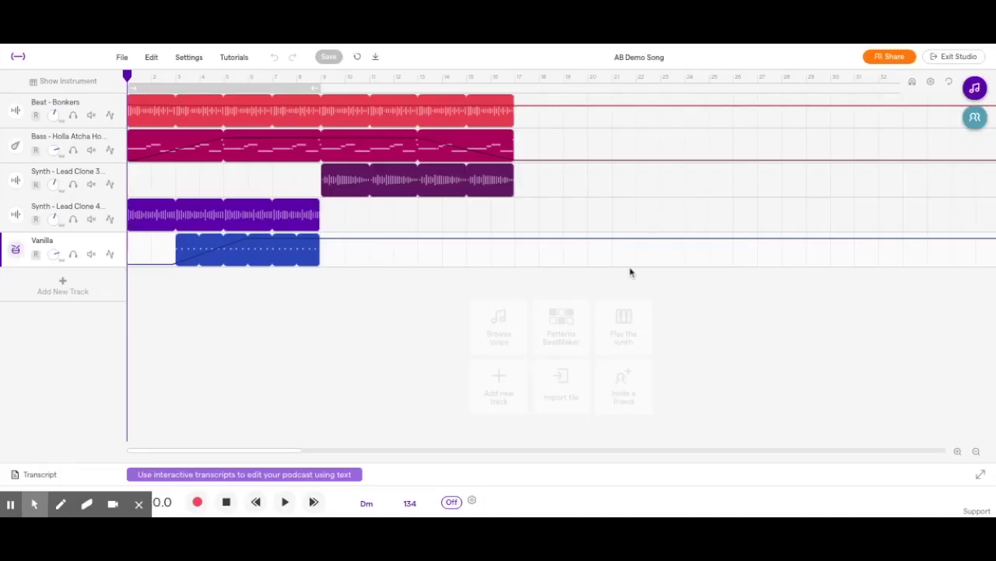
{"action": "left_click", "coordinate": [235, 61]}
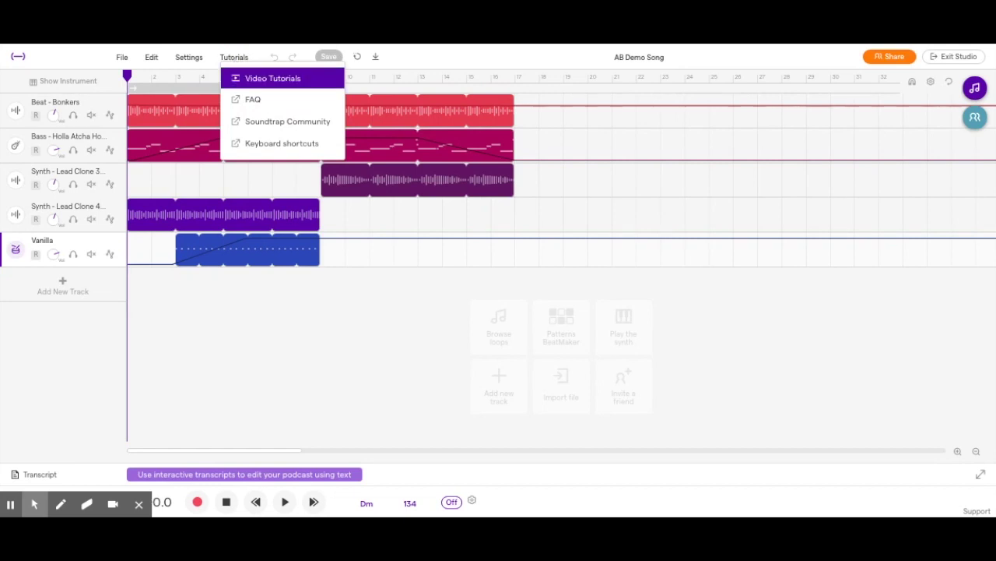
{"action": "left_click", "coordinate": [253, 78]}
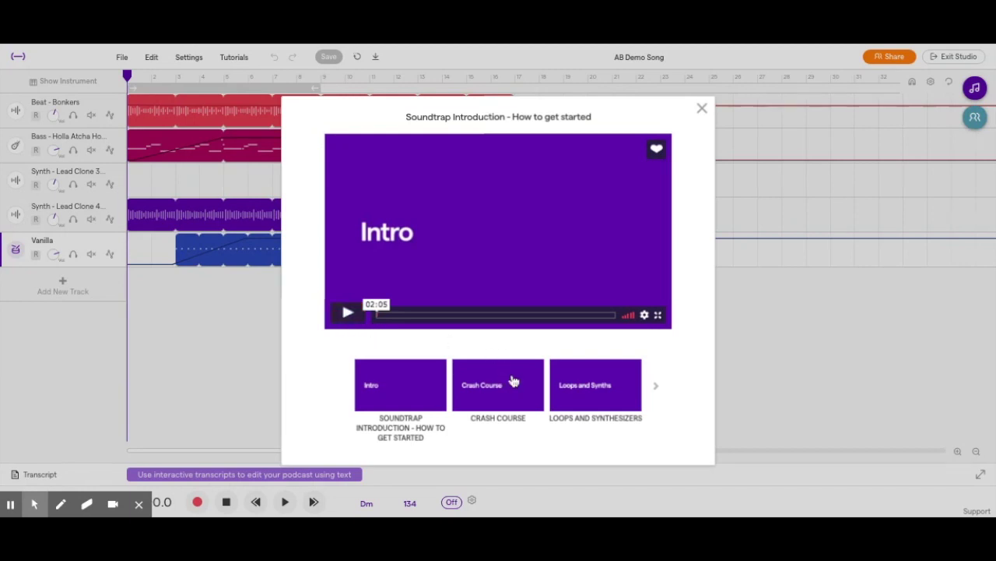
{"action": "left_click", "coordinate": [656, 387]}
{"action": "left_click", "coordinate": [657, 388]}
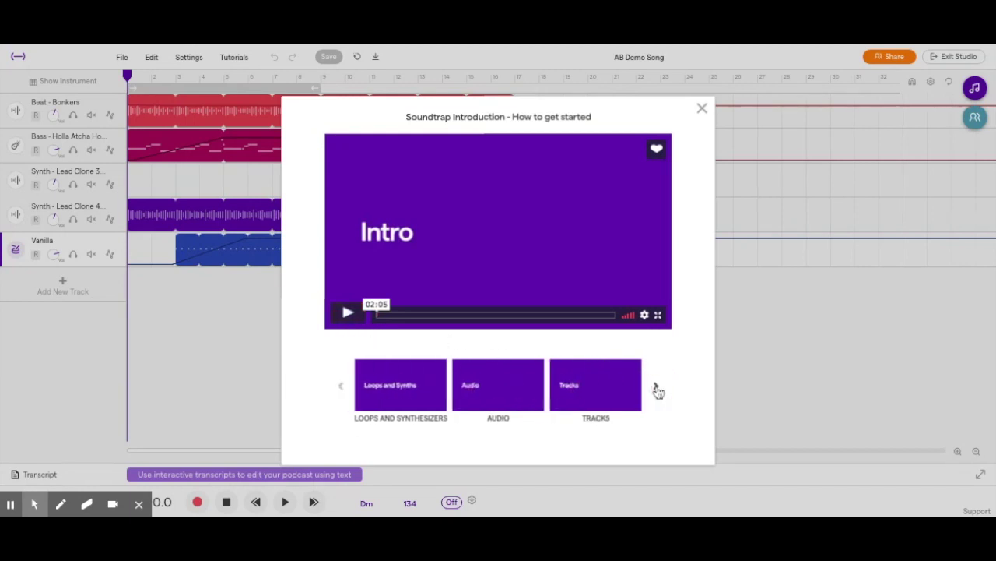
{"action": "left_click", "coordinate": [656, 388]}
{"action": "left_click", "coordinate": [509, 394]}
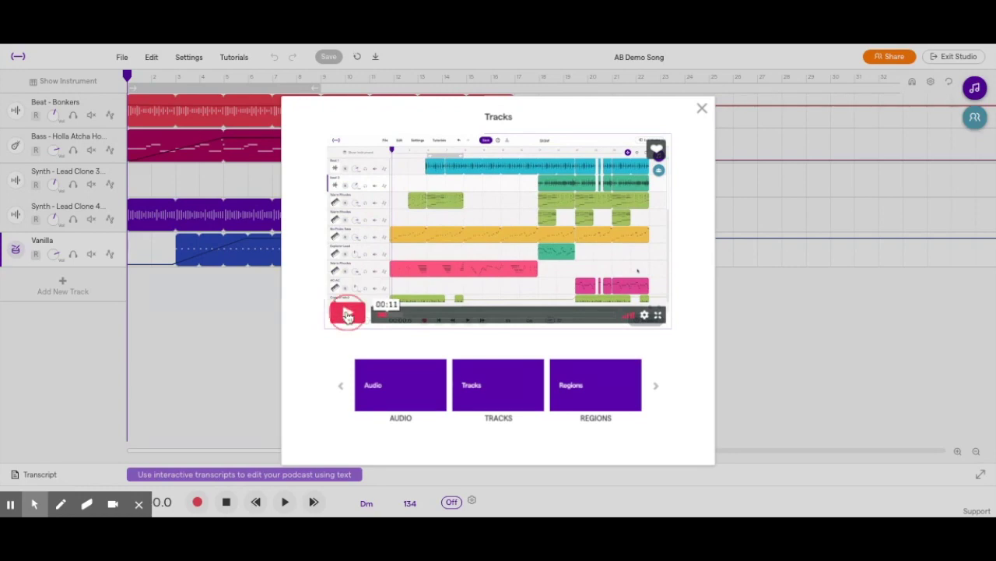
{"action": "left_click", "coordinate": [348, 313]}
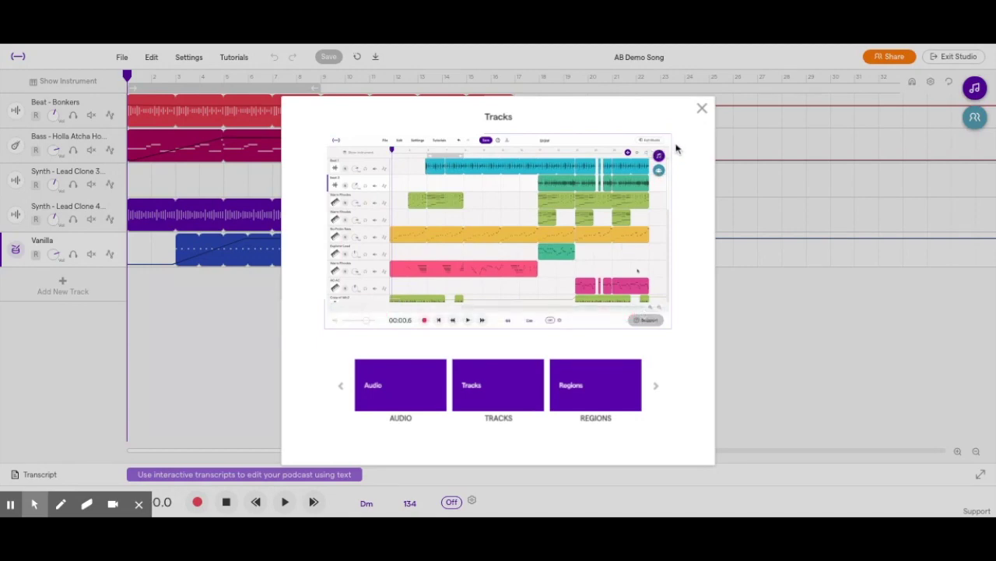
{"action": "left_click", "coordinate": [702, 109]}
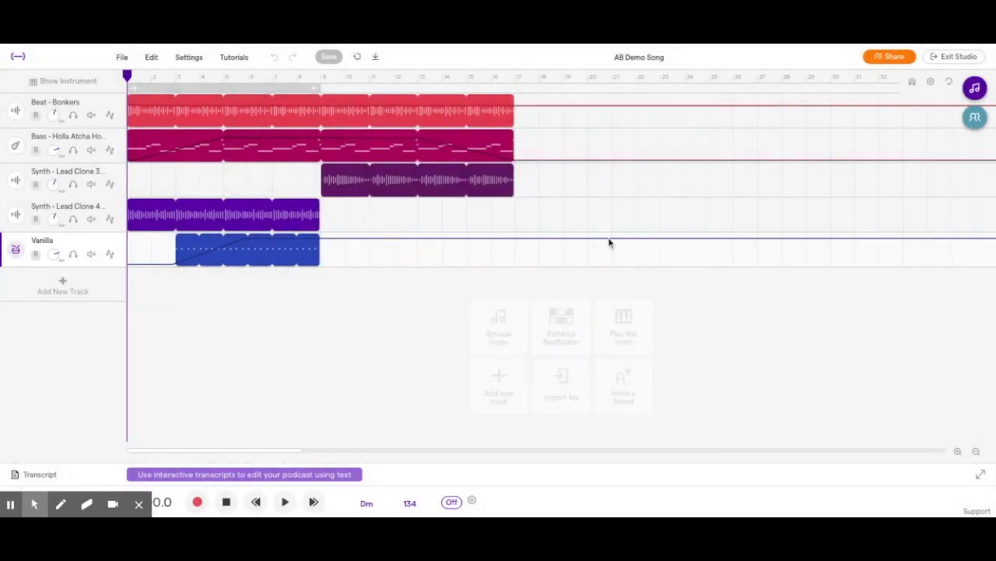